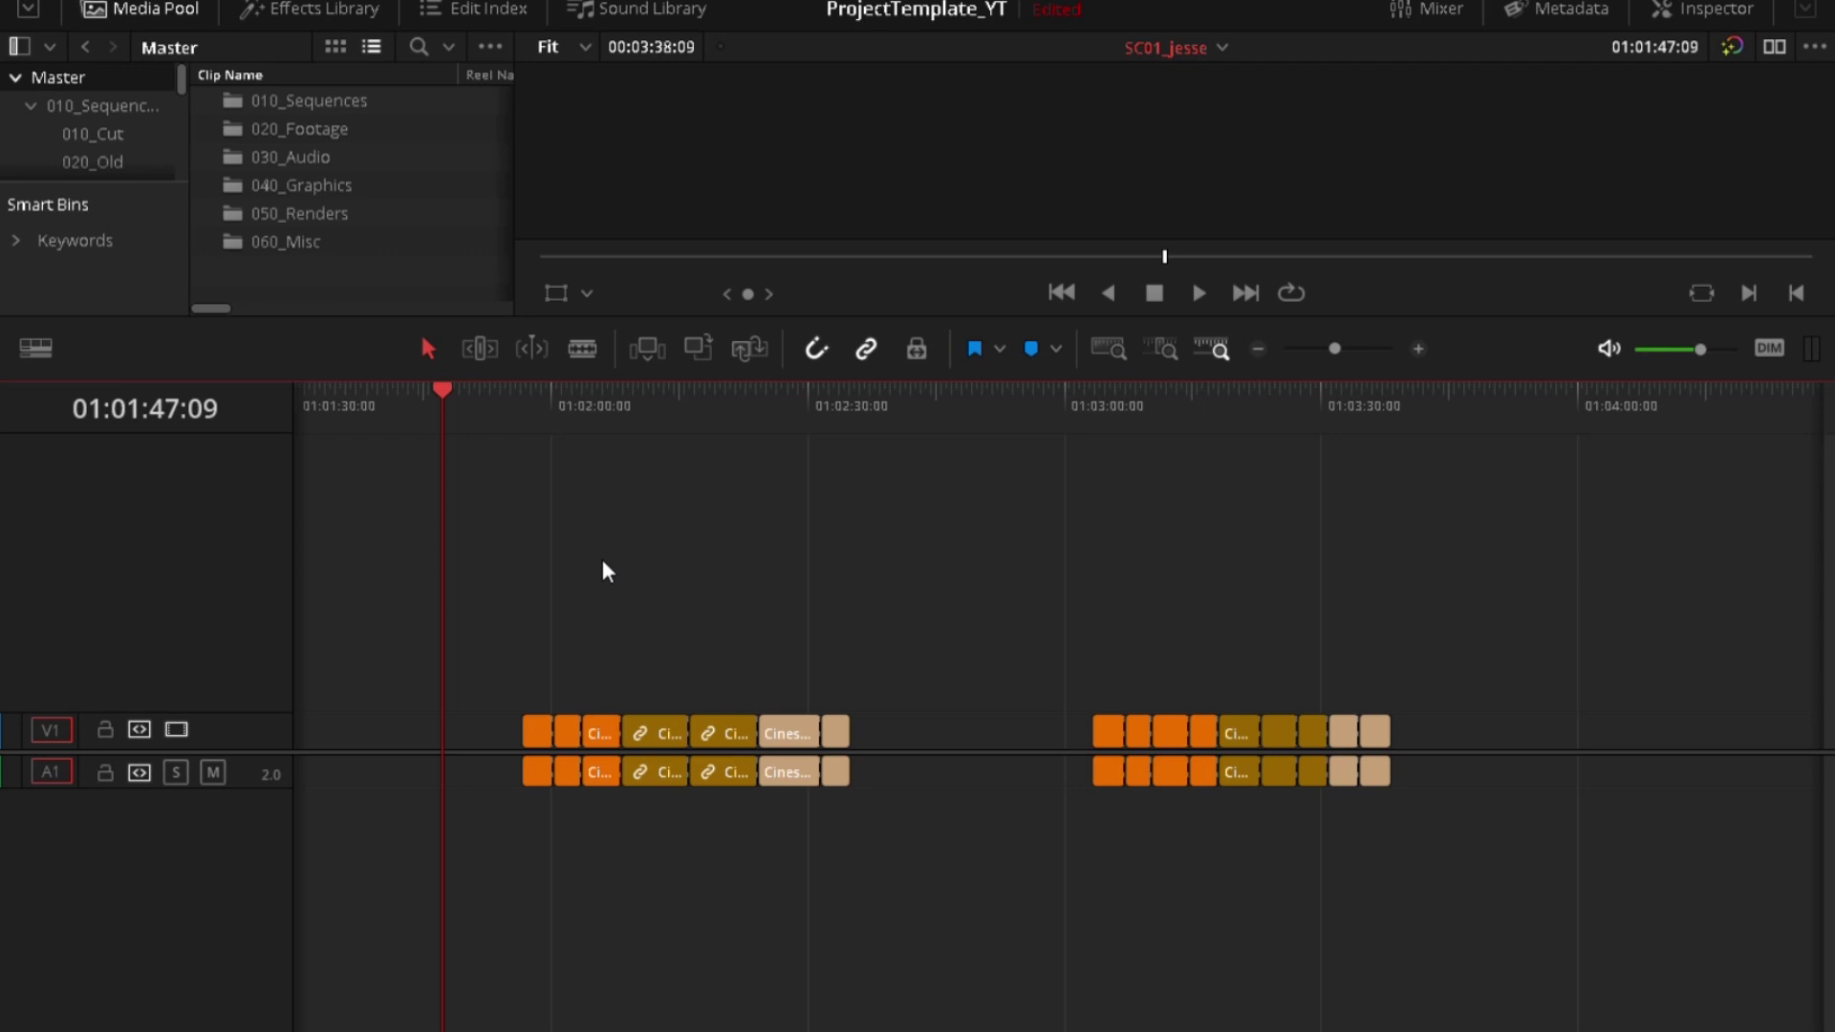
Drill into 010_Sequences, 030_Selects and Scene01 to list the SC01_jesse timeline.
{"action": "double_click", "coordinate": [355, 99]}
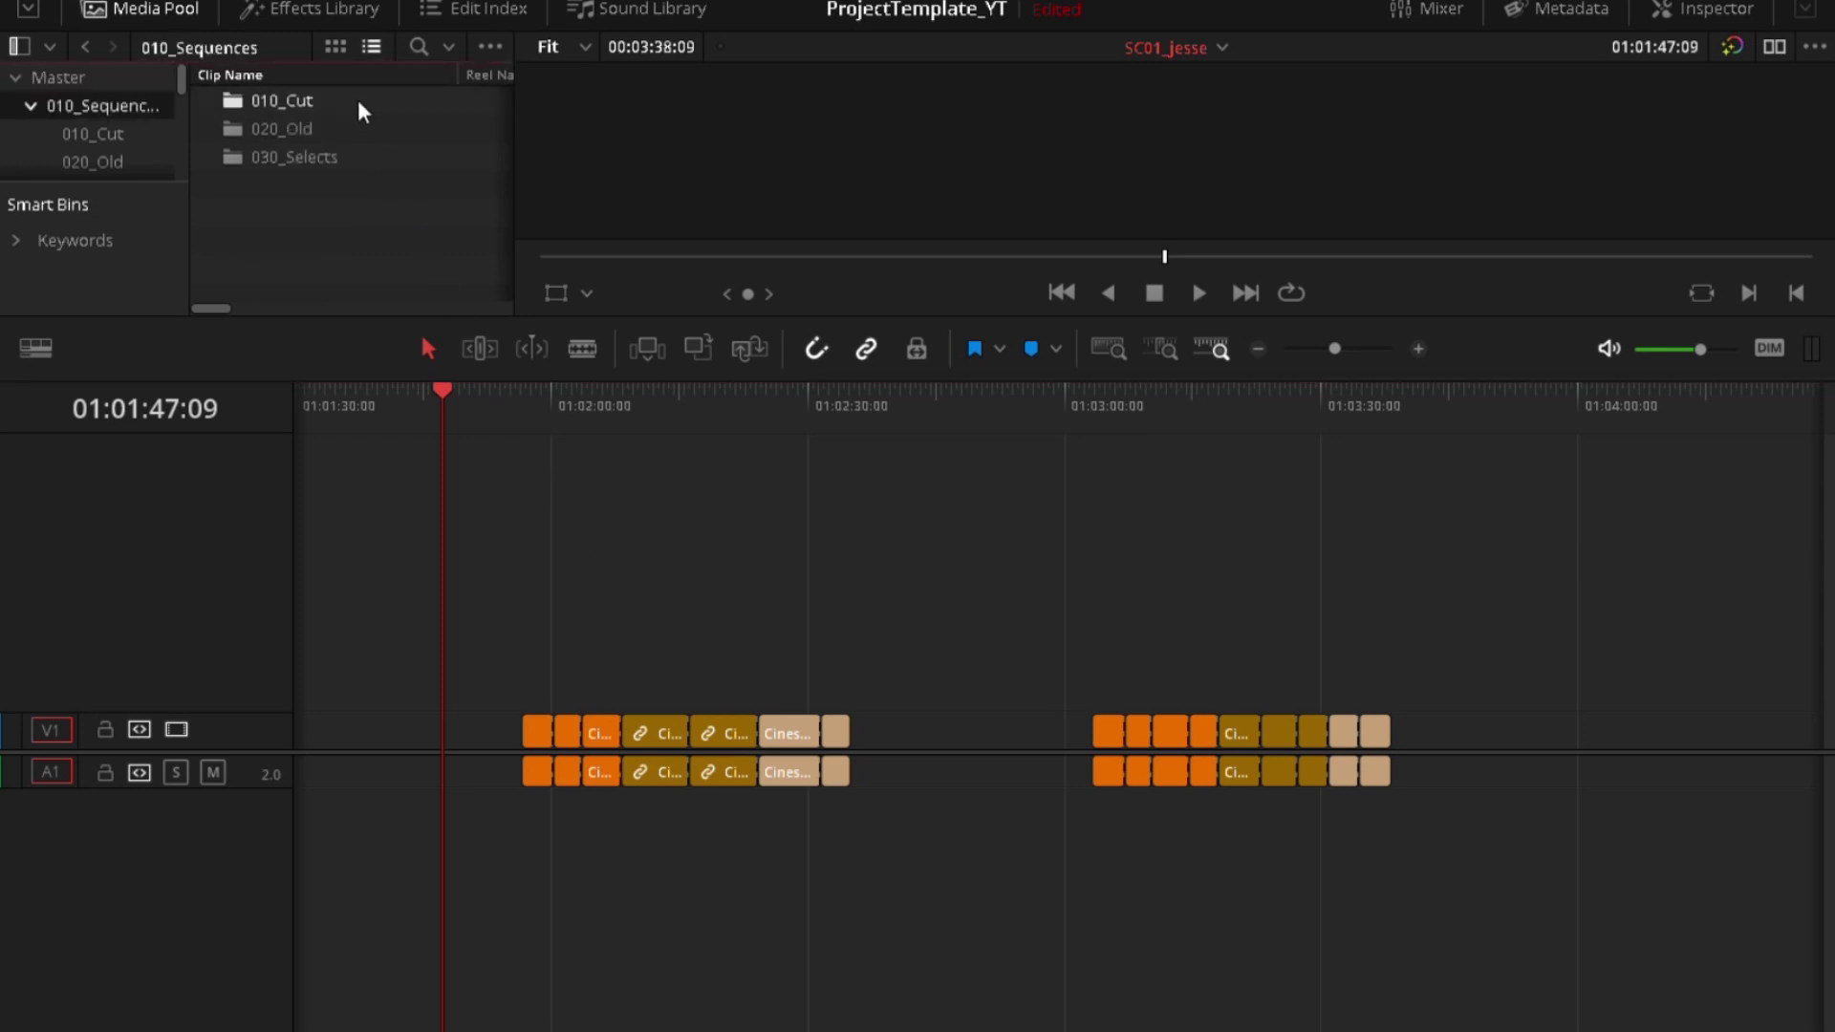
{"action": "double_click", "coordinate": [331, 156]}
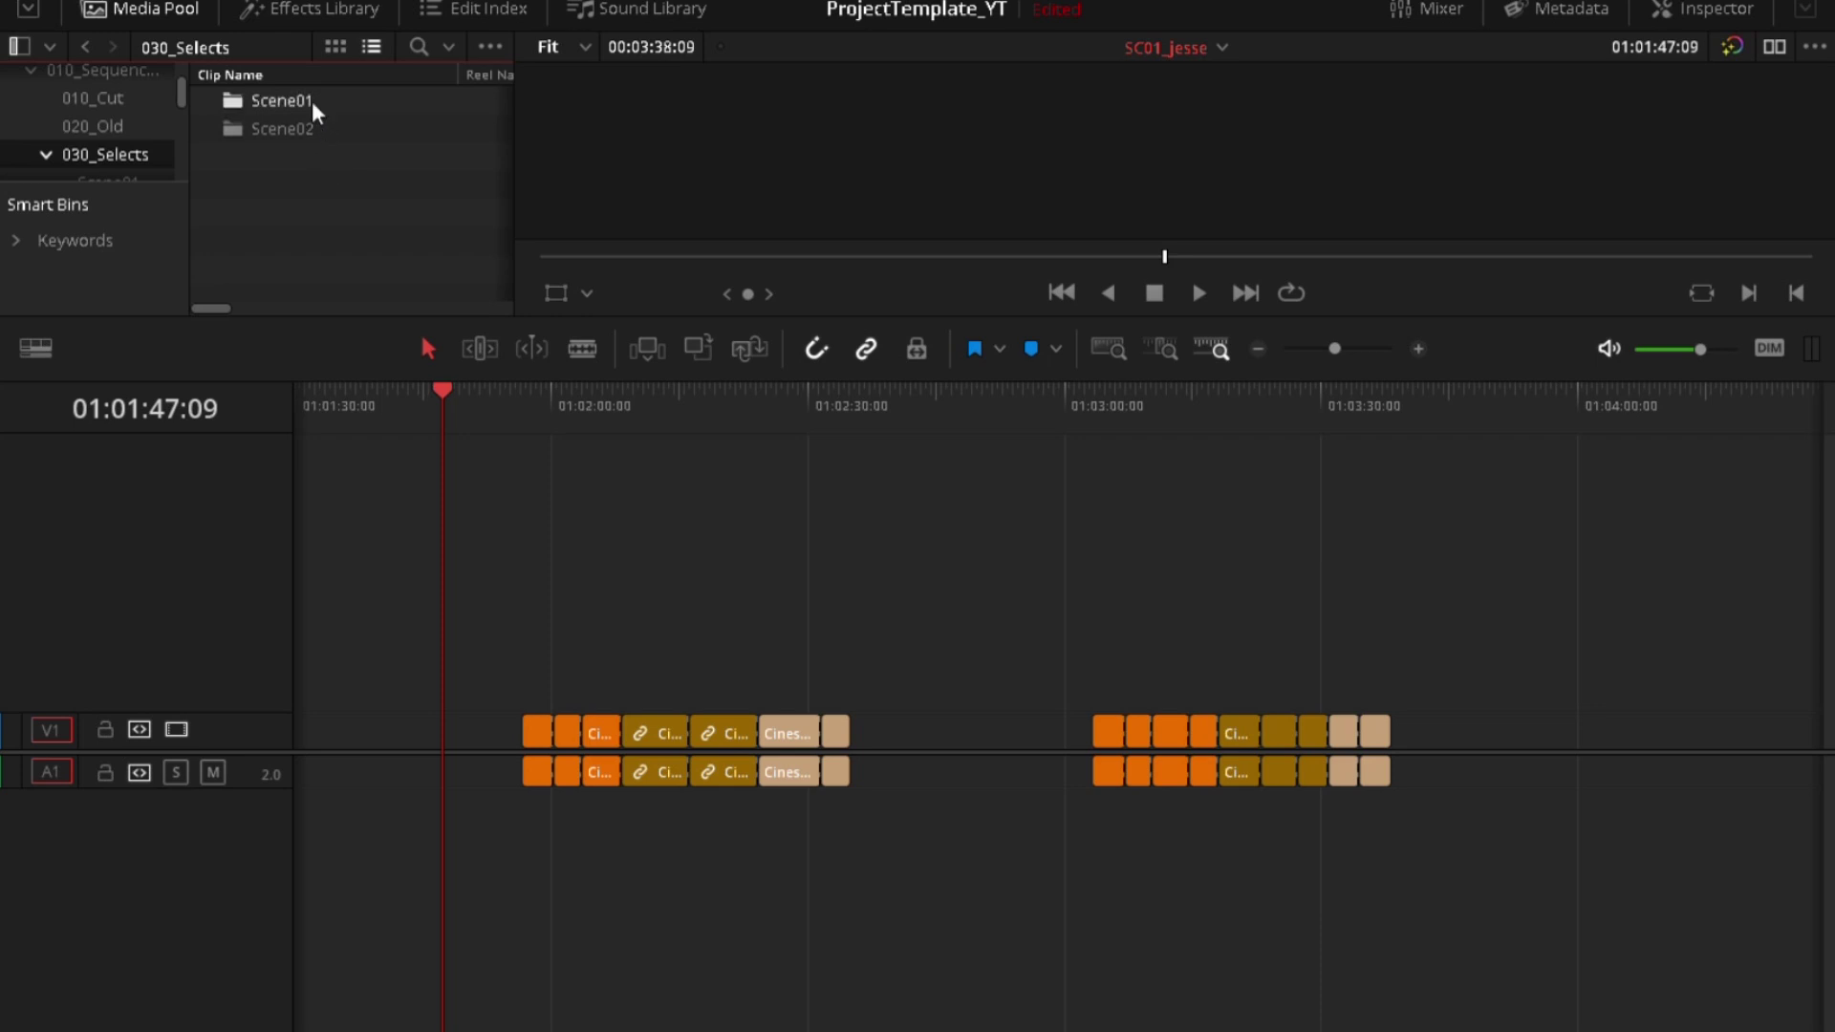
{"action": "double_click", "coordinate": [287, 101]}
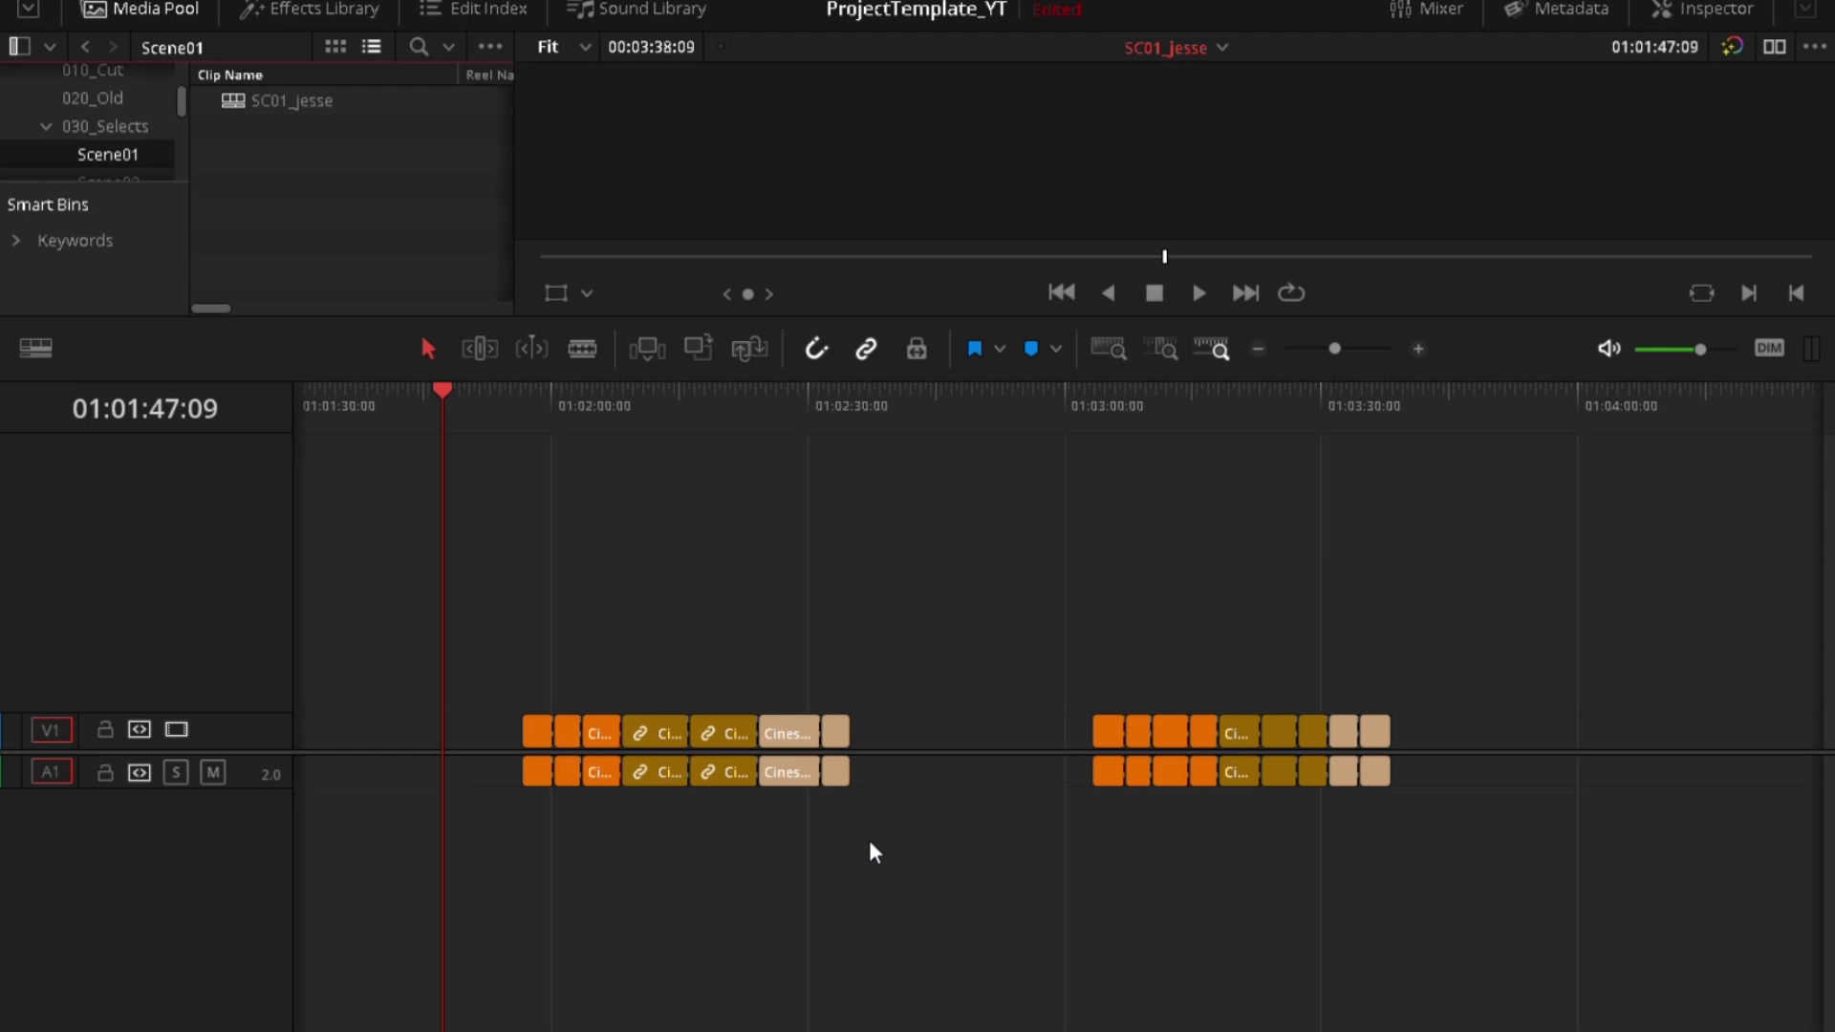
Add markers named setup1 at 01:01:47:09 and setup2 at 01:02:55:10.
{"action": "key", "text": "m"}
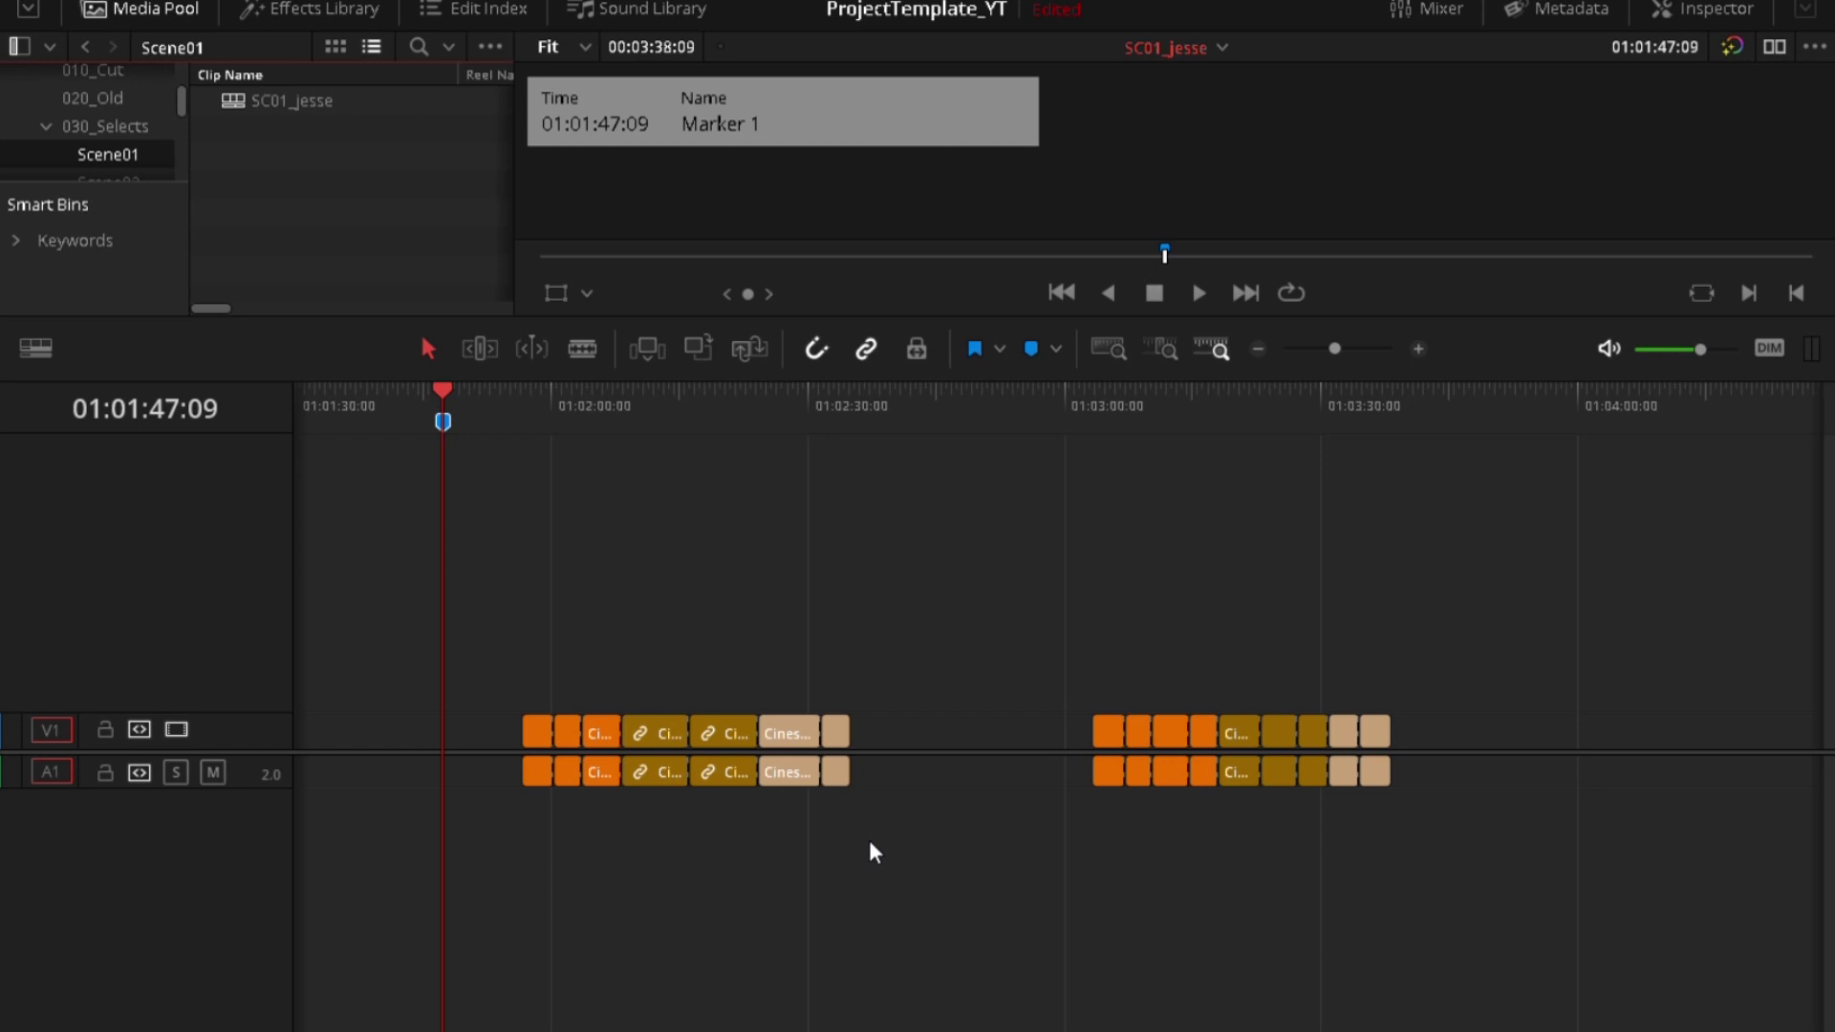
{"action": "key", "text": "Return"}
{"action": "left_click", "coordinate": [1026, 406]}
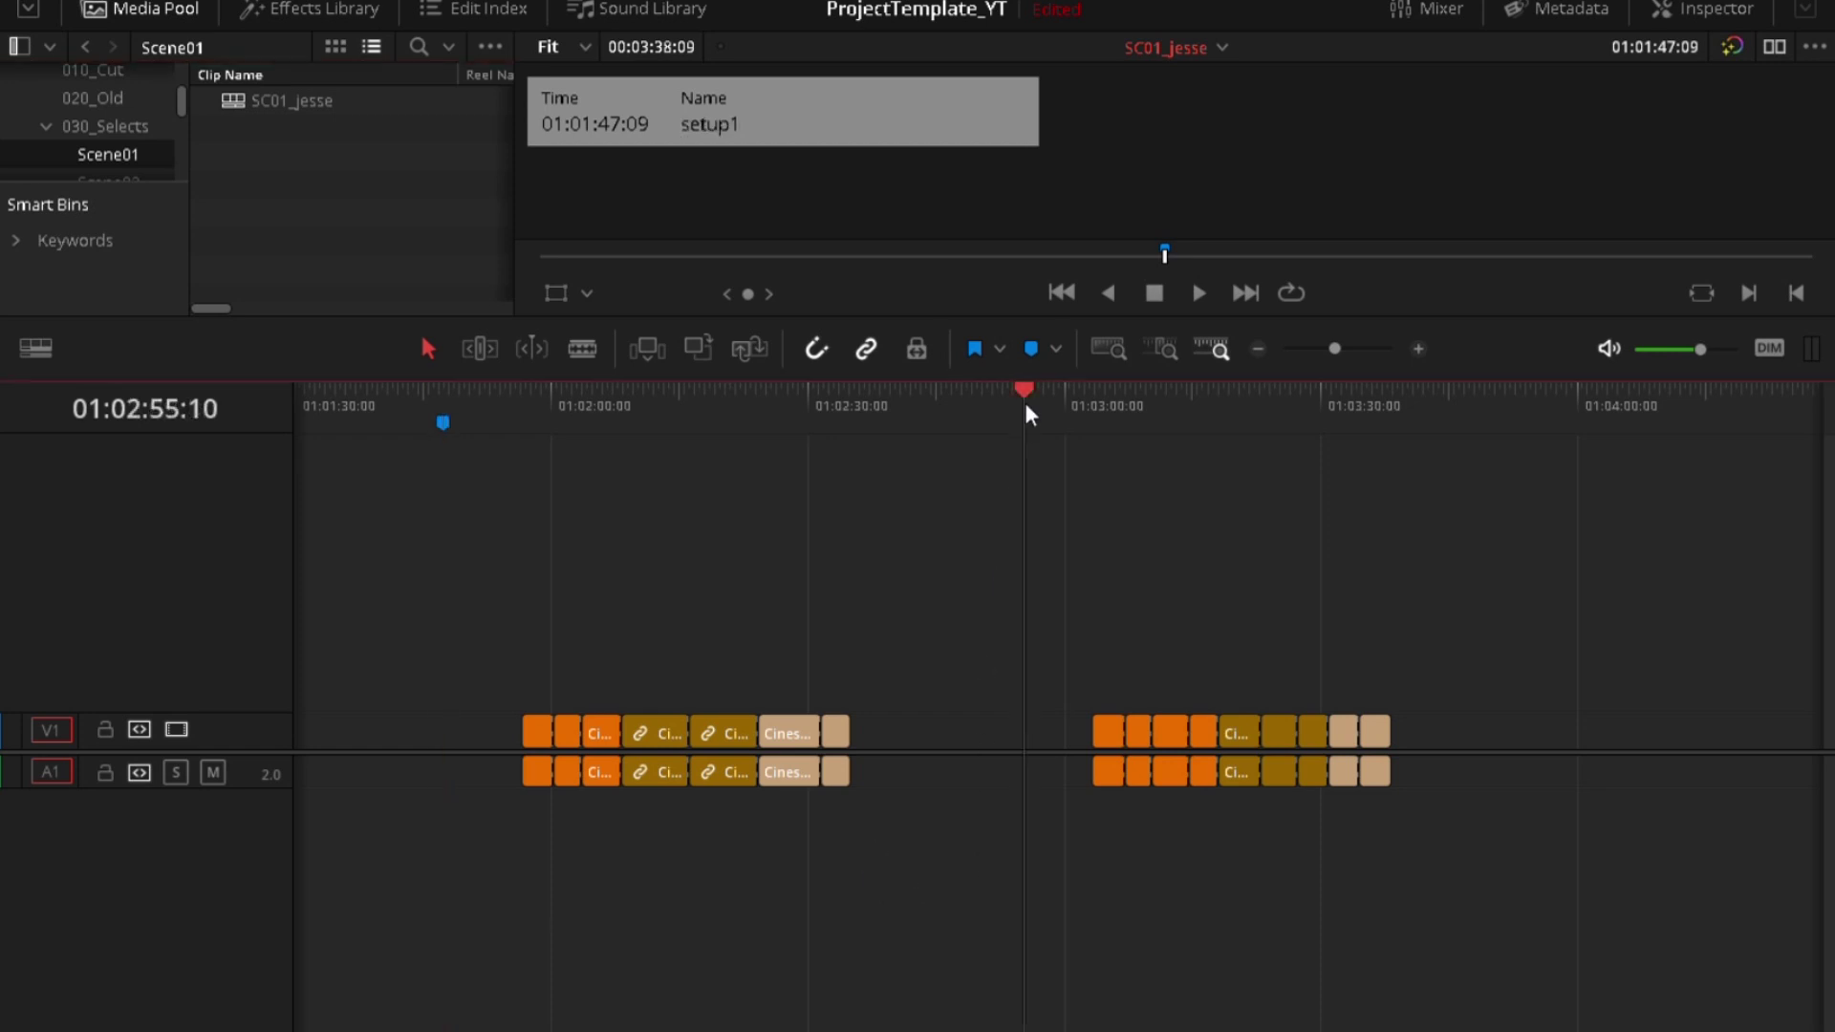
{"action": "key", "text": "m"}
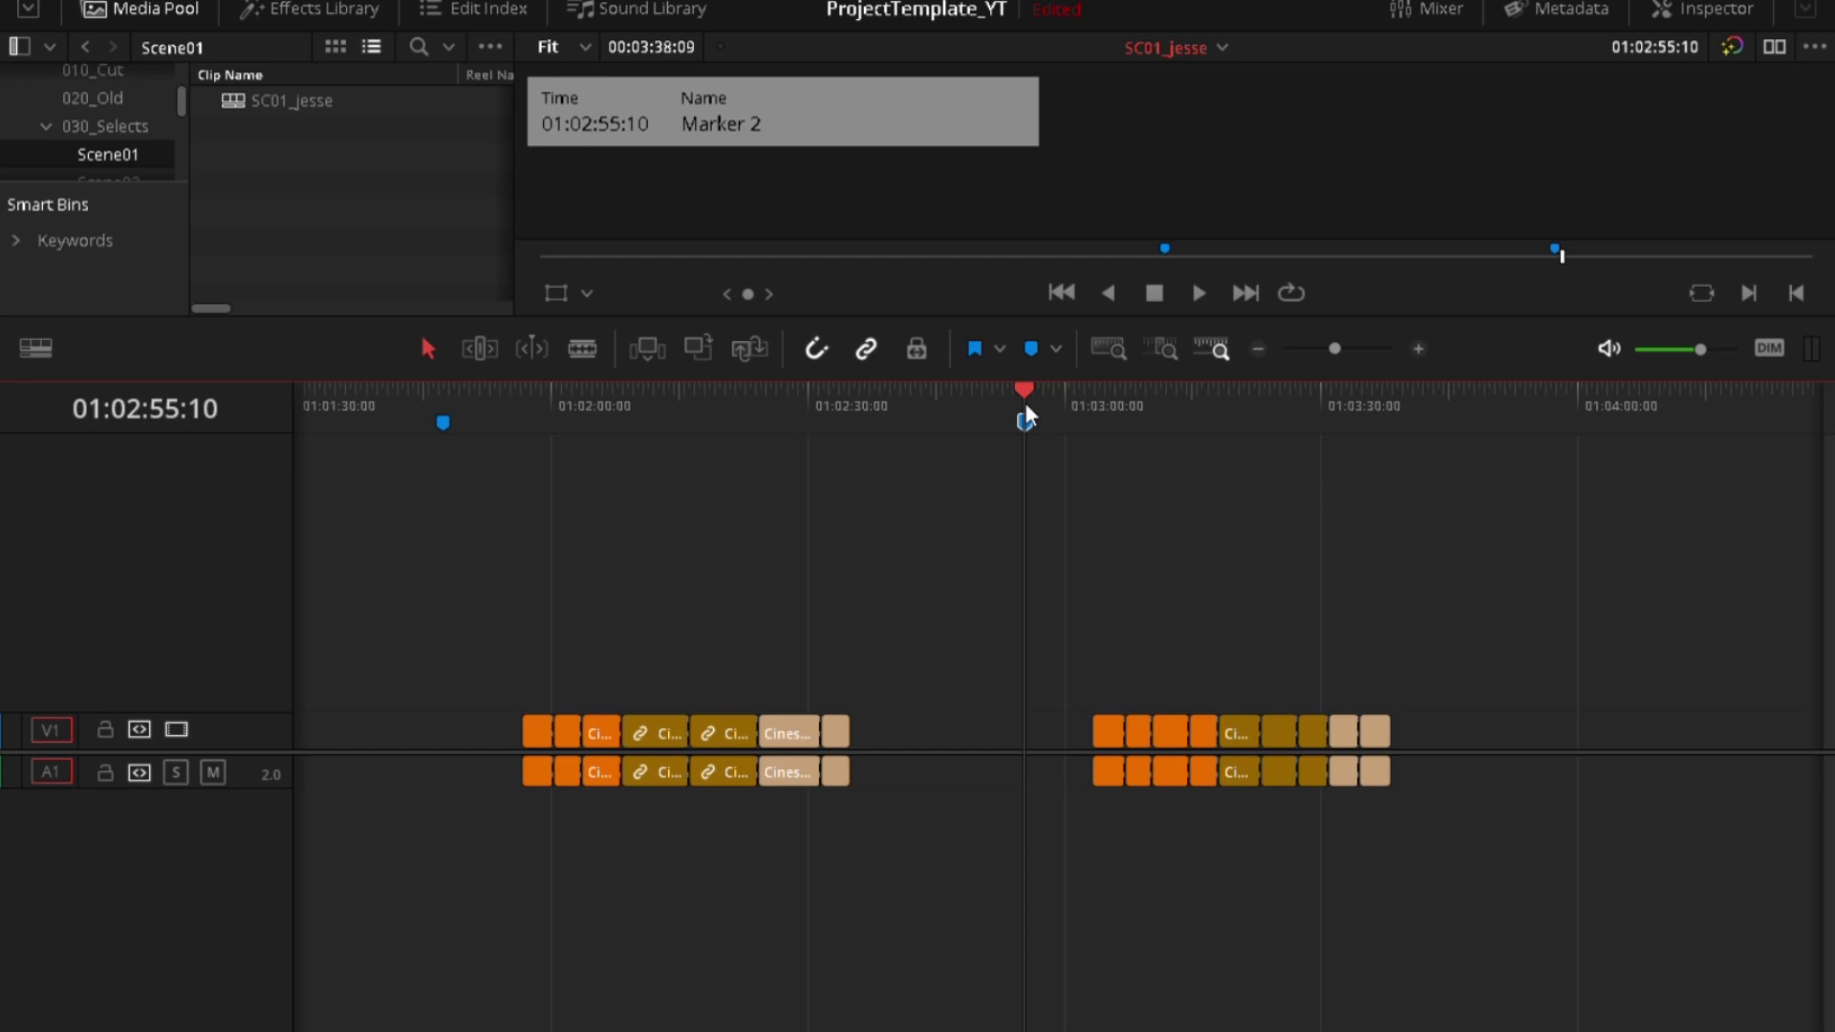
{"action": "key", "text": "Return"}
{"action": "type", "text": "2"}
Return to setup1, park the playhead at 01:02:00:10 and zoom in on the timeline.
{"action": "left_click", "coordinate": [449, 425]}
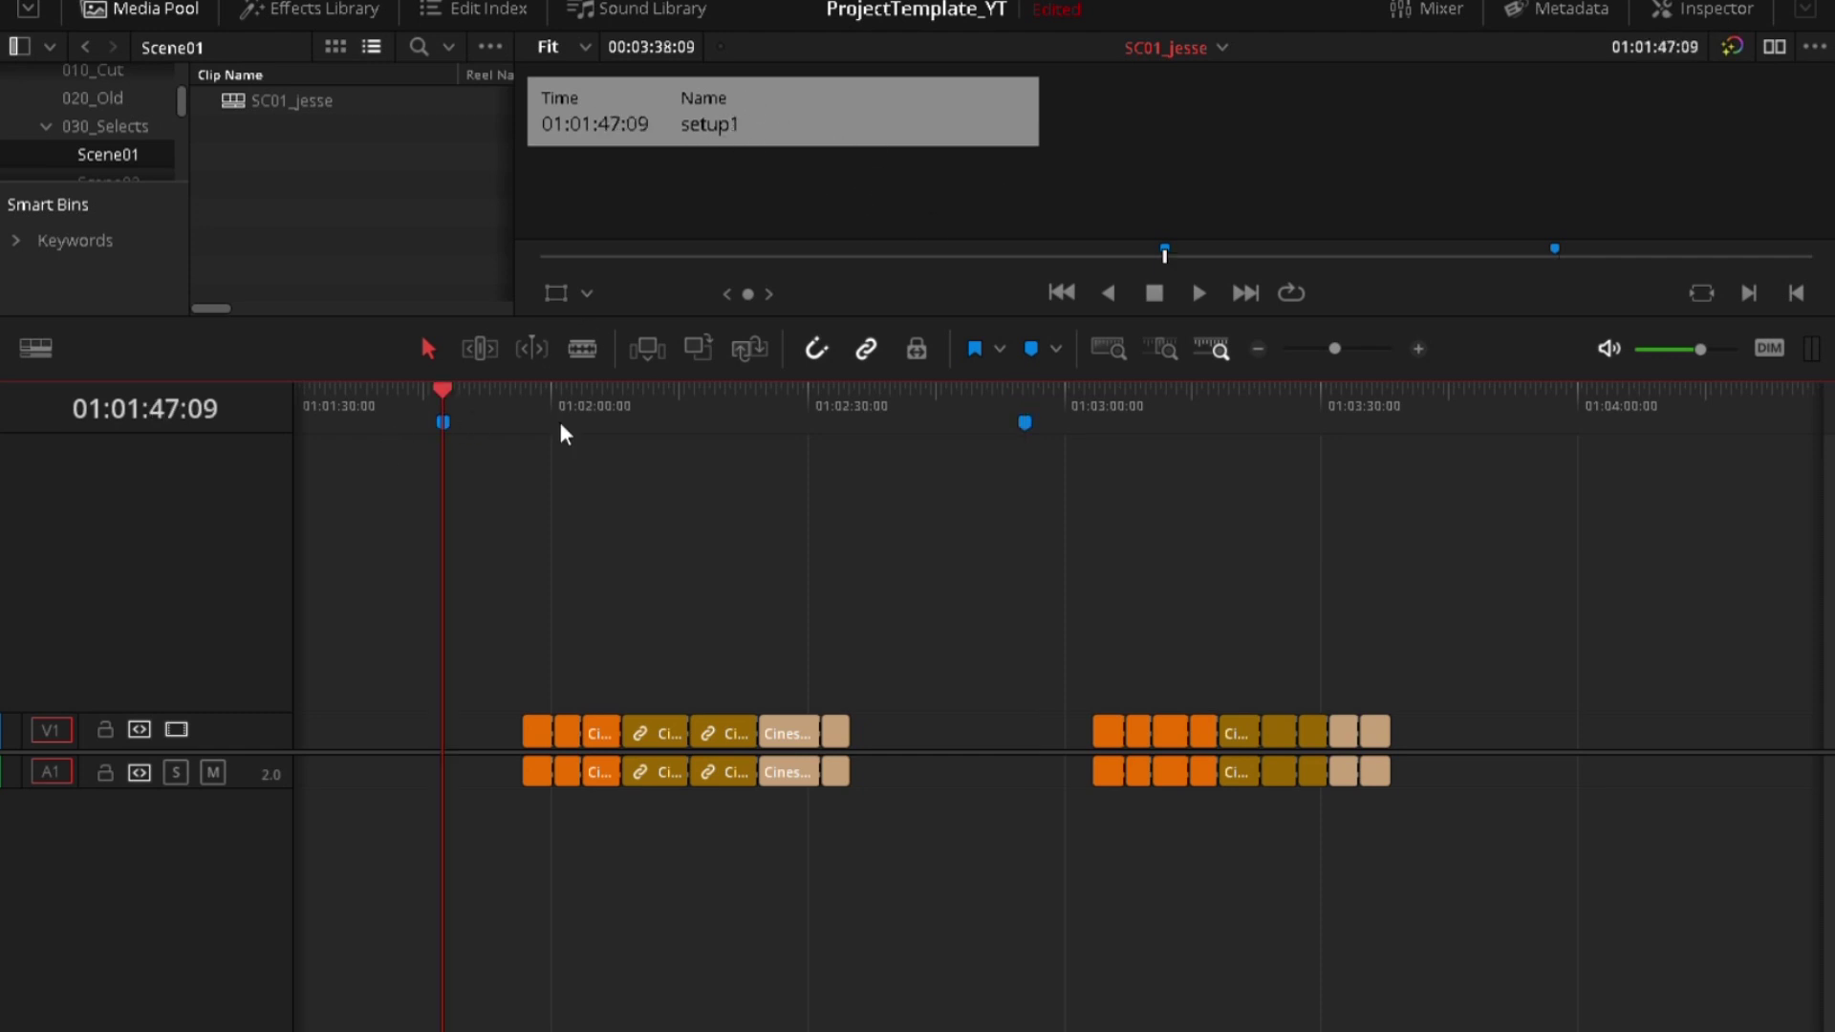
{"action": "left_click", "coordinate": [558, 417]}
{"action": "key", "text": "ctrl+equal"}
{"action": "key", "text": "ctrl+equal"}
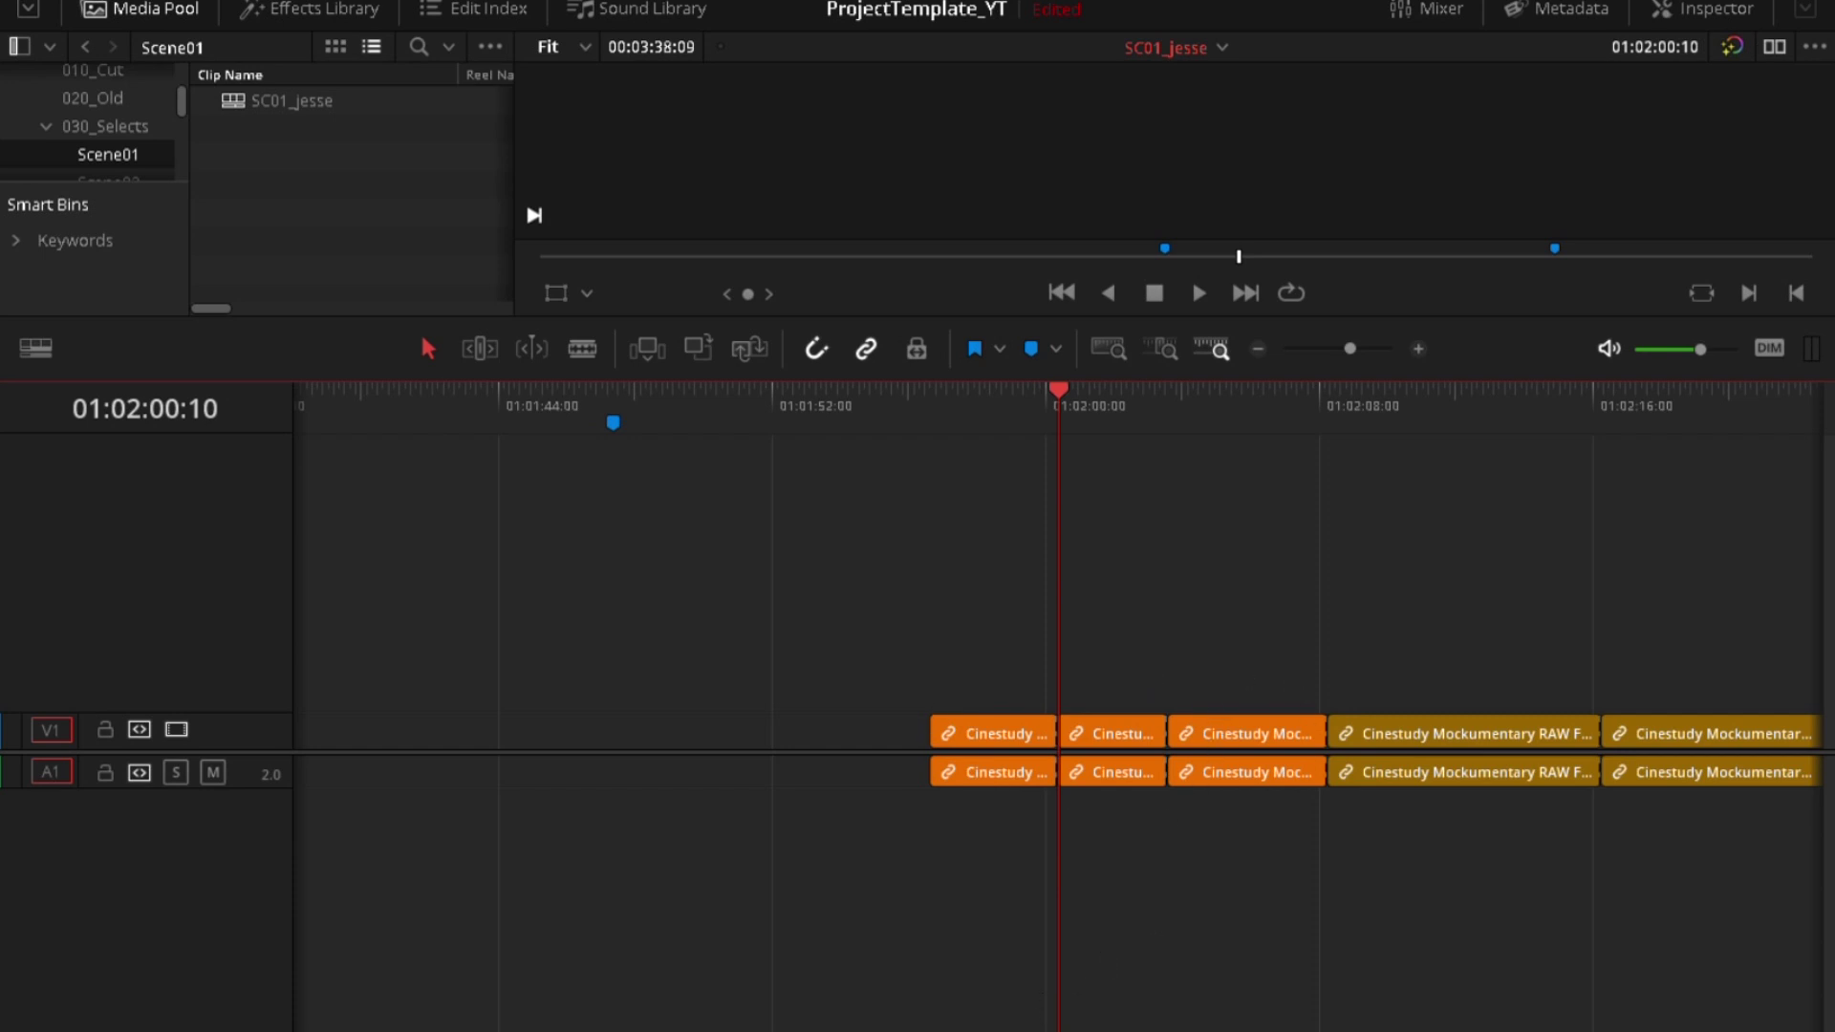
Lift the second and fourth V1 clips of the first group onto a new V2 track.
{"action": "scroll", "coordinate": [1047, 1004], "scroll_direction": "right", "scroll_amount": 5}
{"action": "scroll", "coordinate": [1060, 585], "scroll_direction": "left", "scroll_amount": 1}
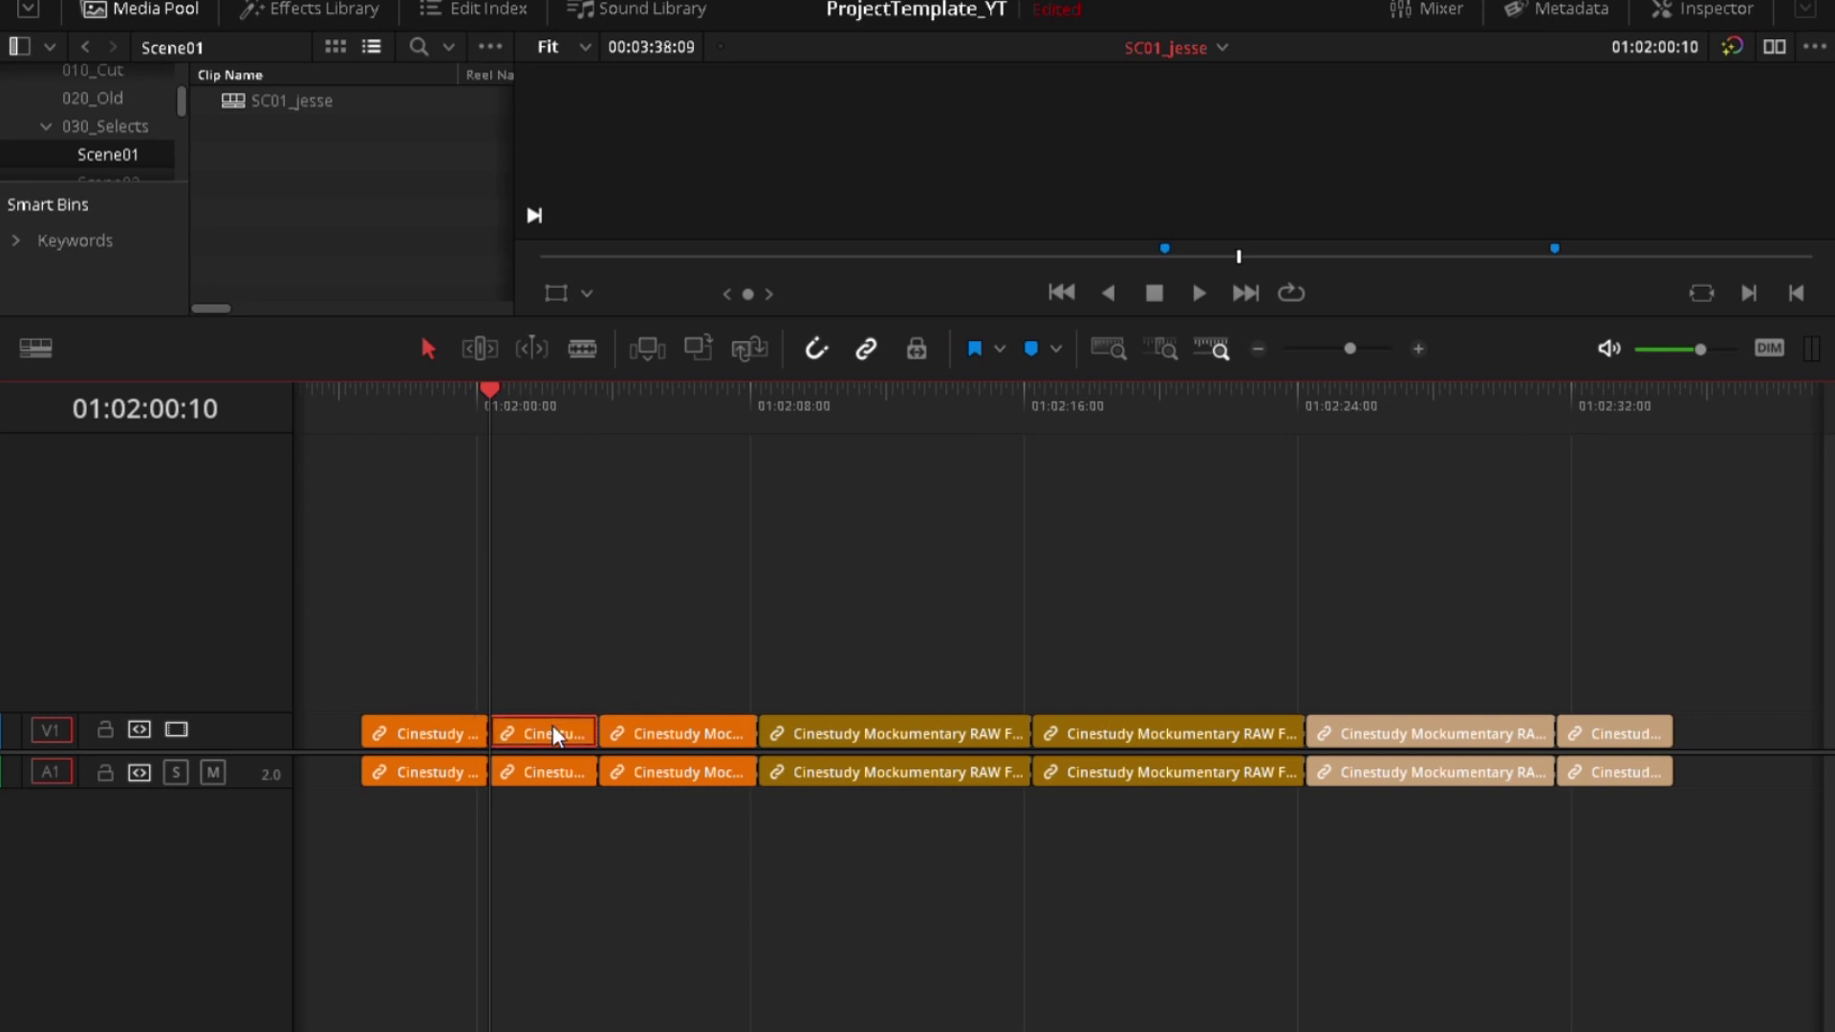
{"action": "key", "text": "alt+Up"}
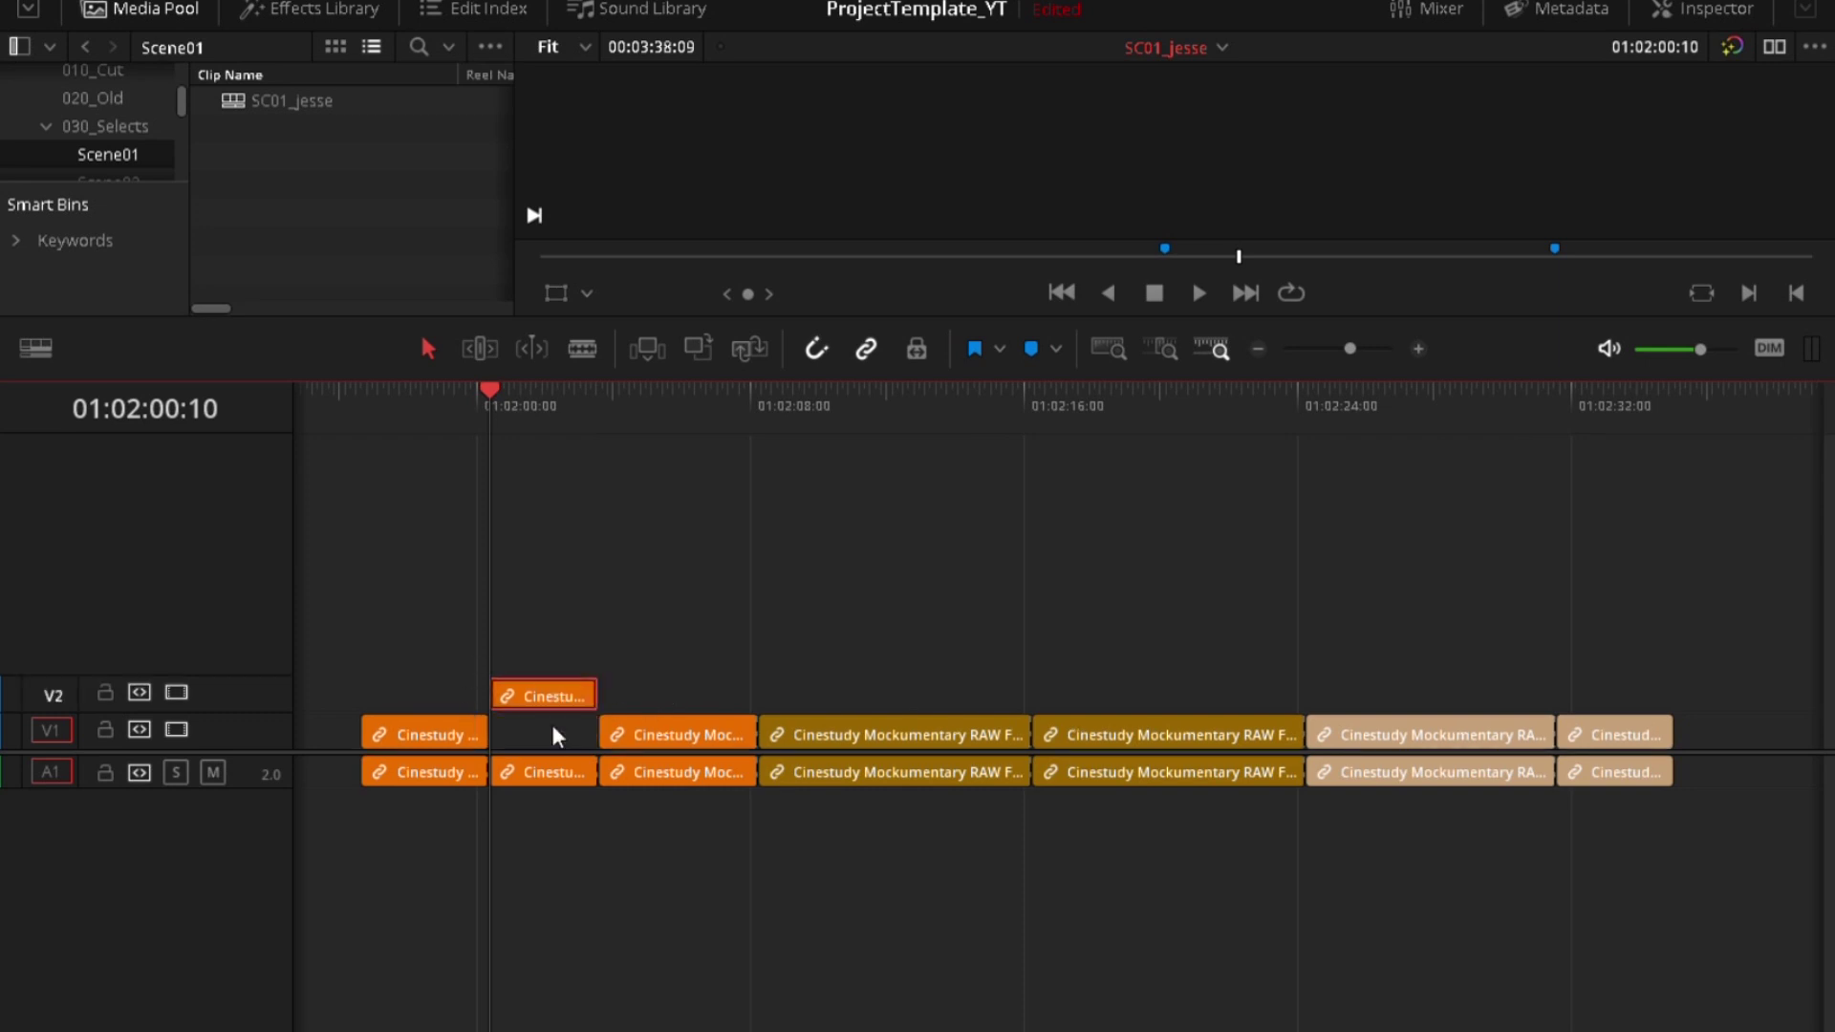
{"action": "left_click", "coordinate": [904, 736]}
{"action": "key", "text": "alt+Up"}
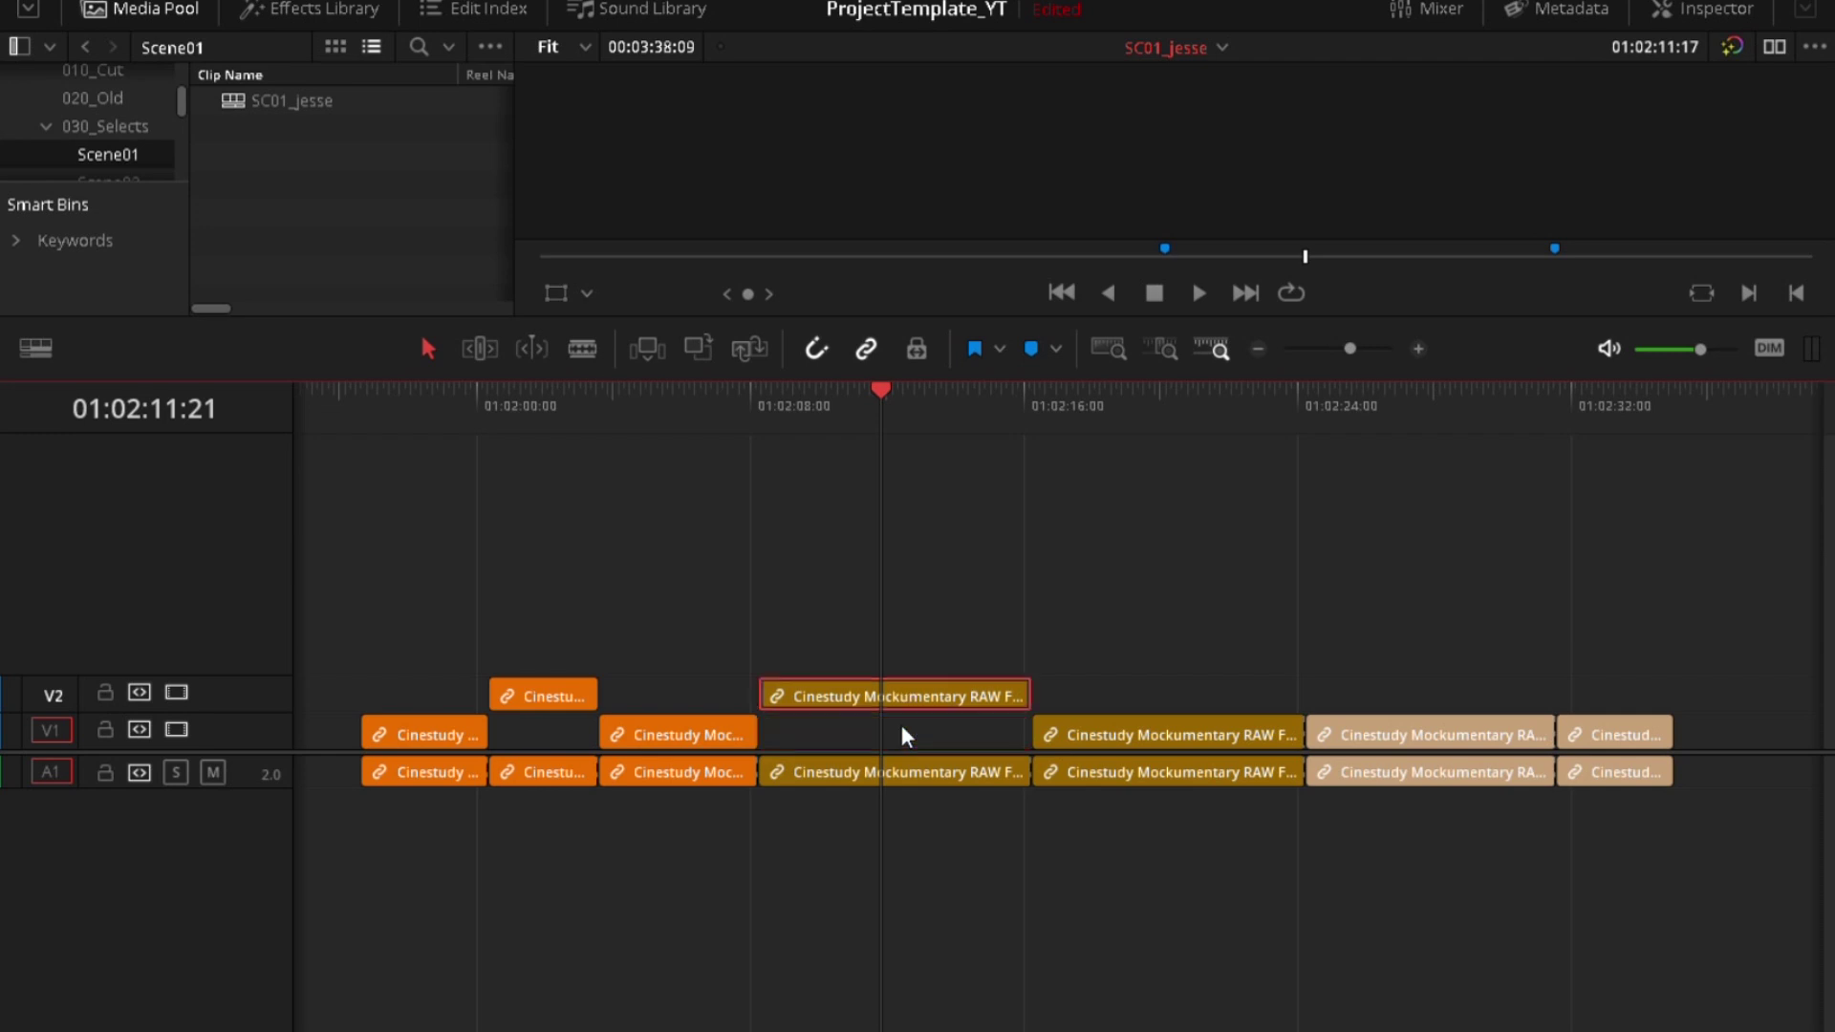
Move the last V1 clip up onto V2 and add a marker at the playhead.
{"action": "left_click", "coordinate": [1611, 410]}
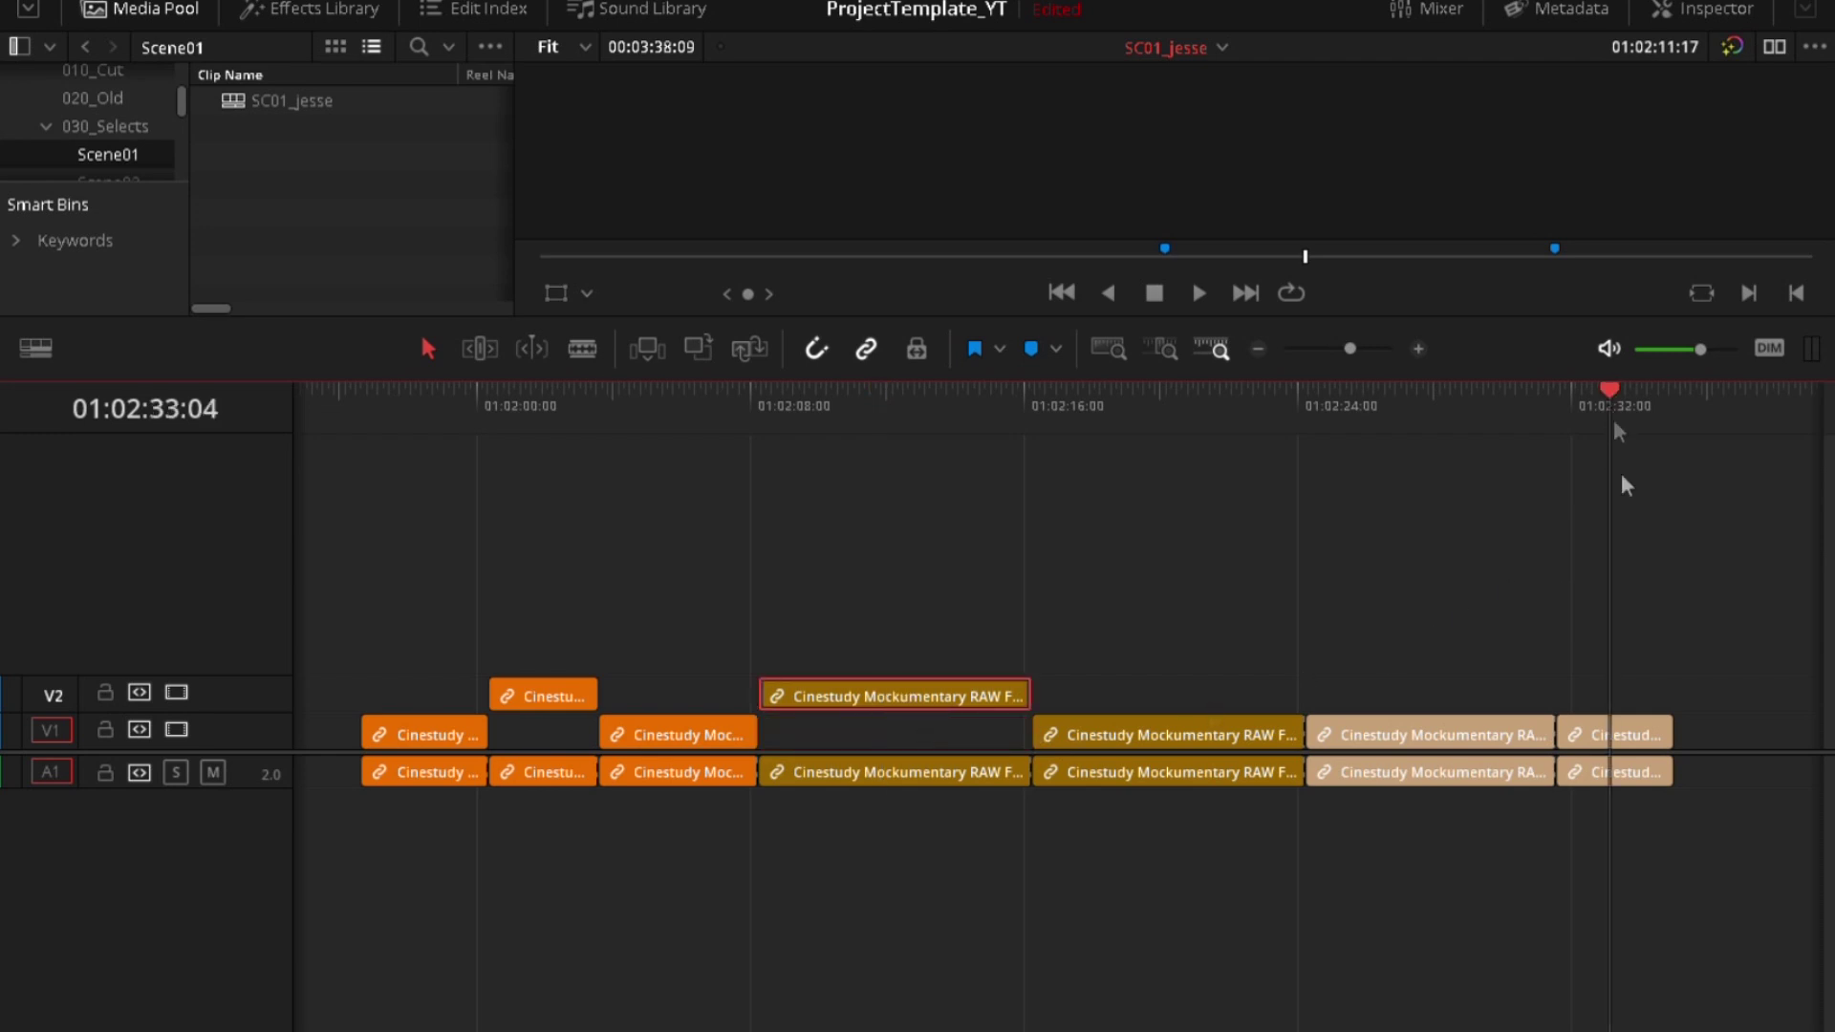
{"action": "left_click", "coordinate": [1627, 732]}
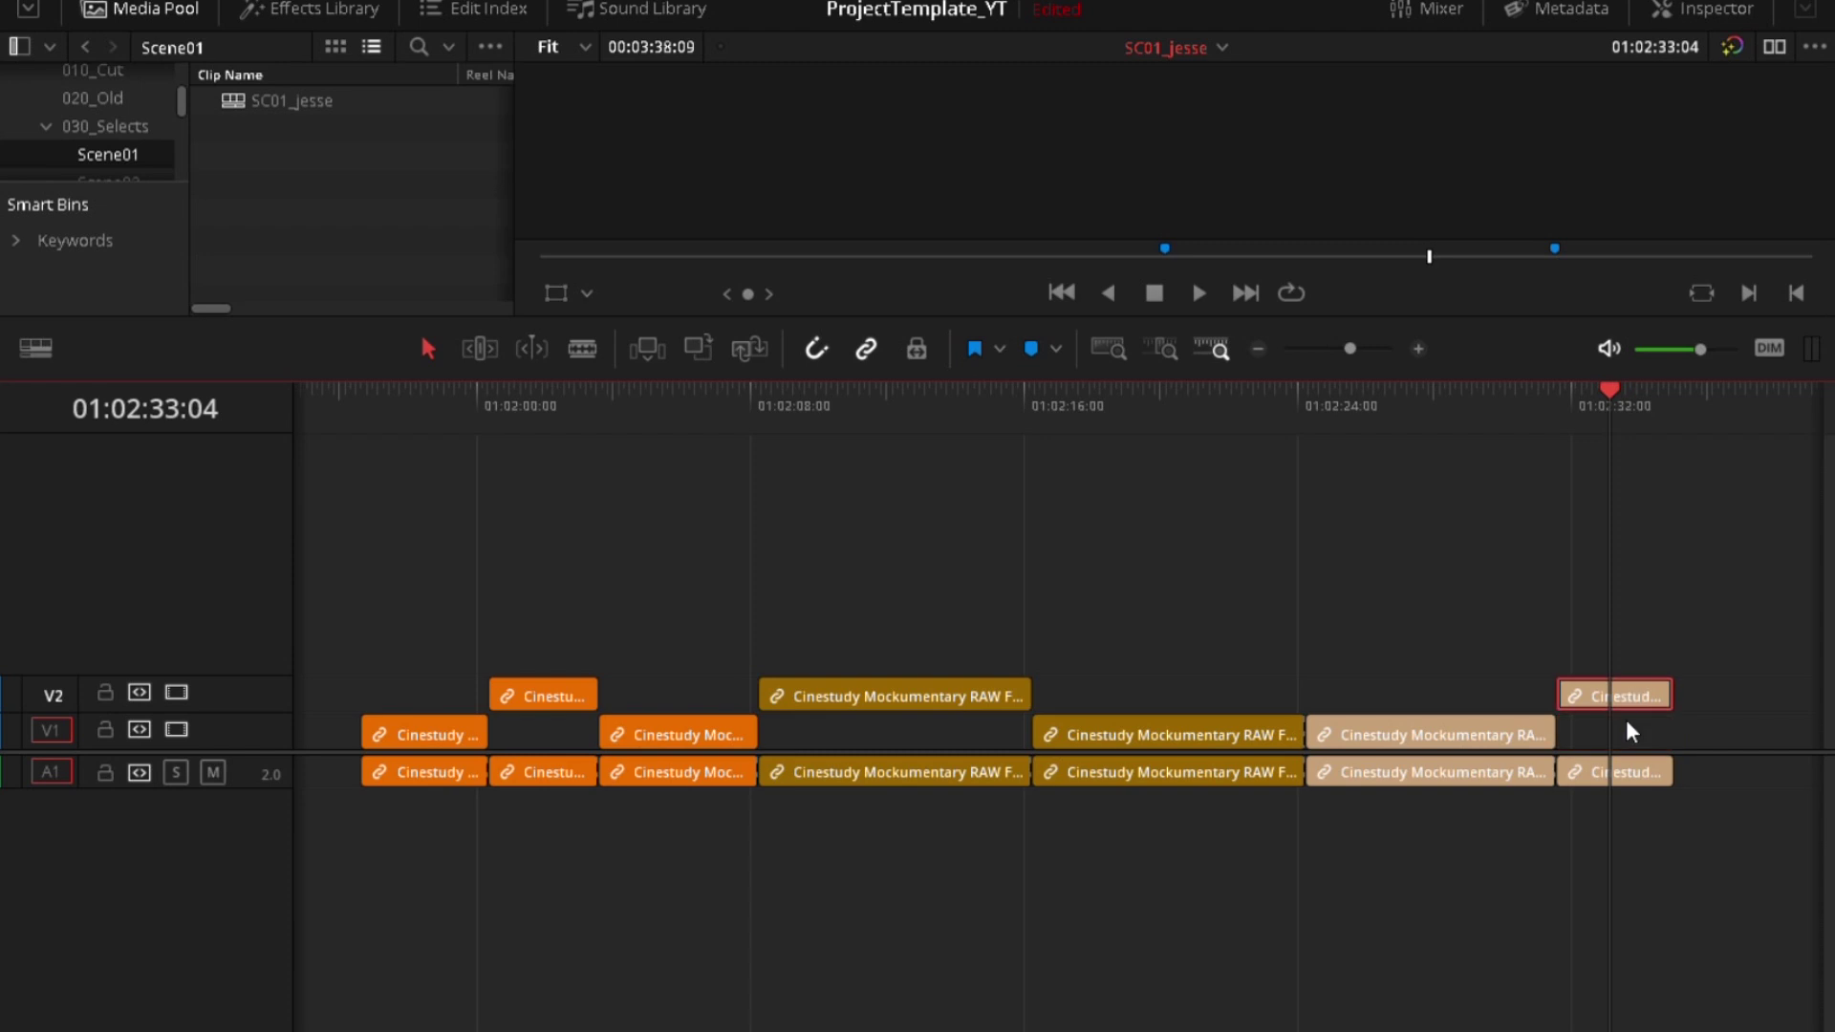
{"action": "key", "text": "alt+Up"}
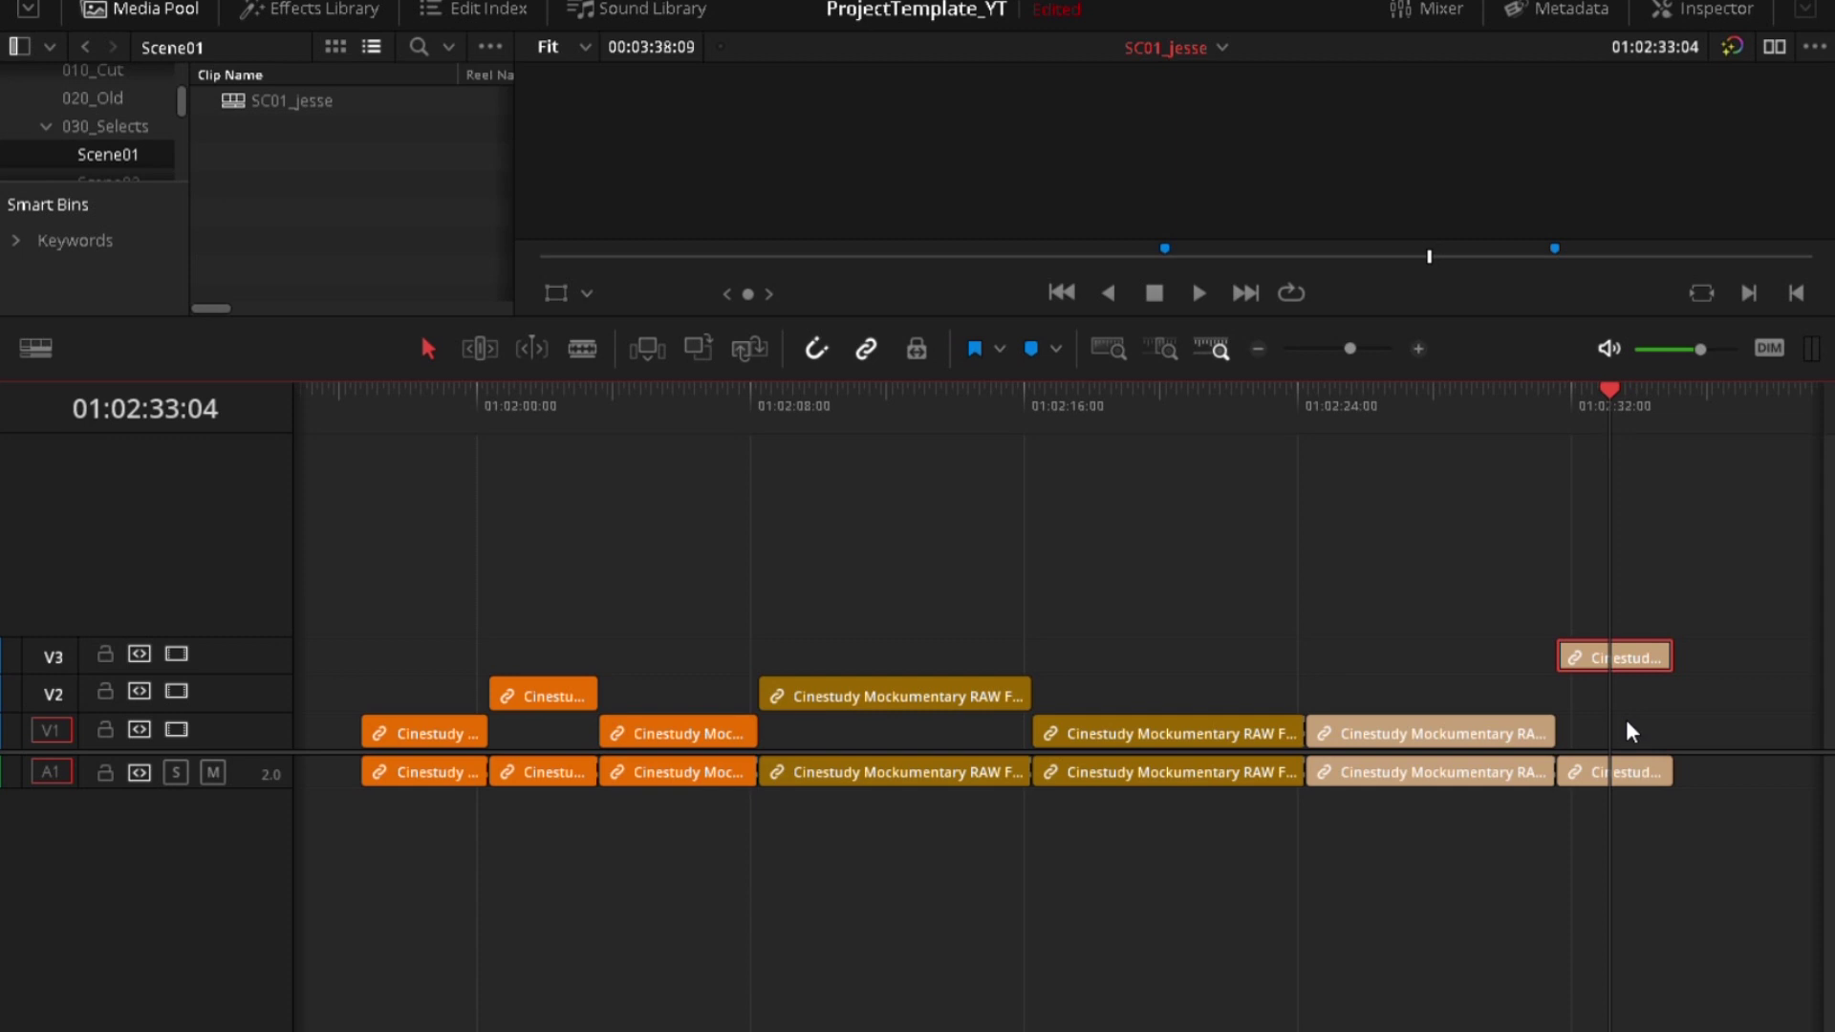
{"action": "key", "text": "alt+Down"}
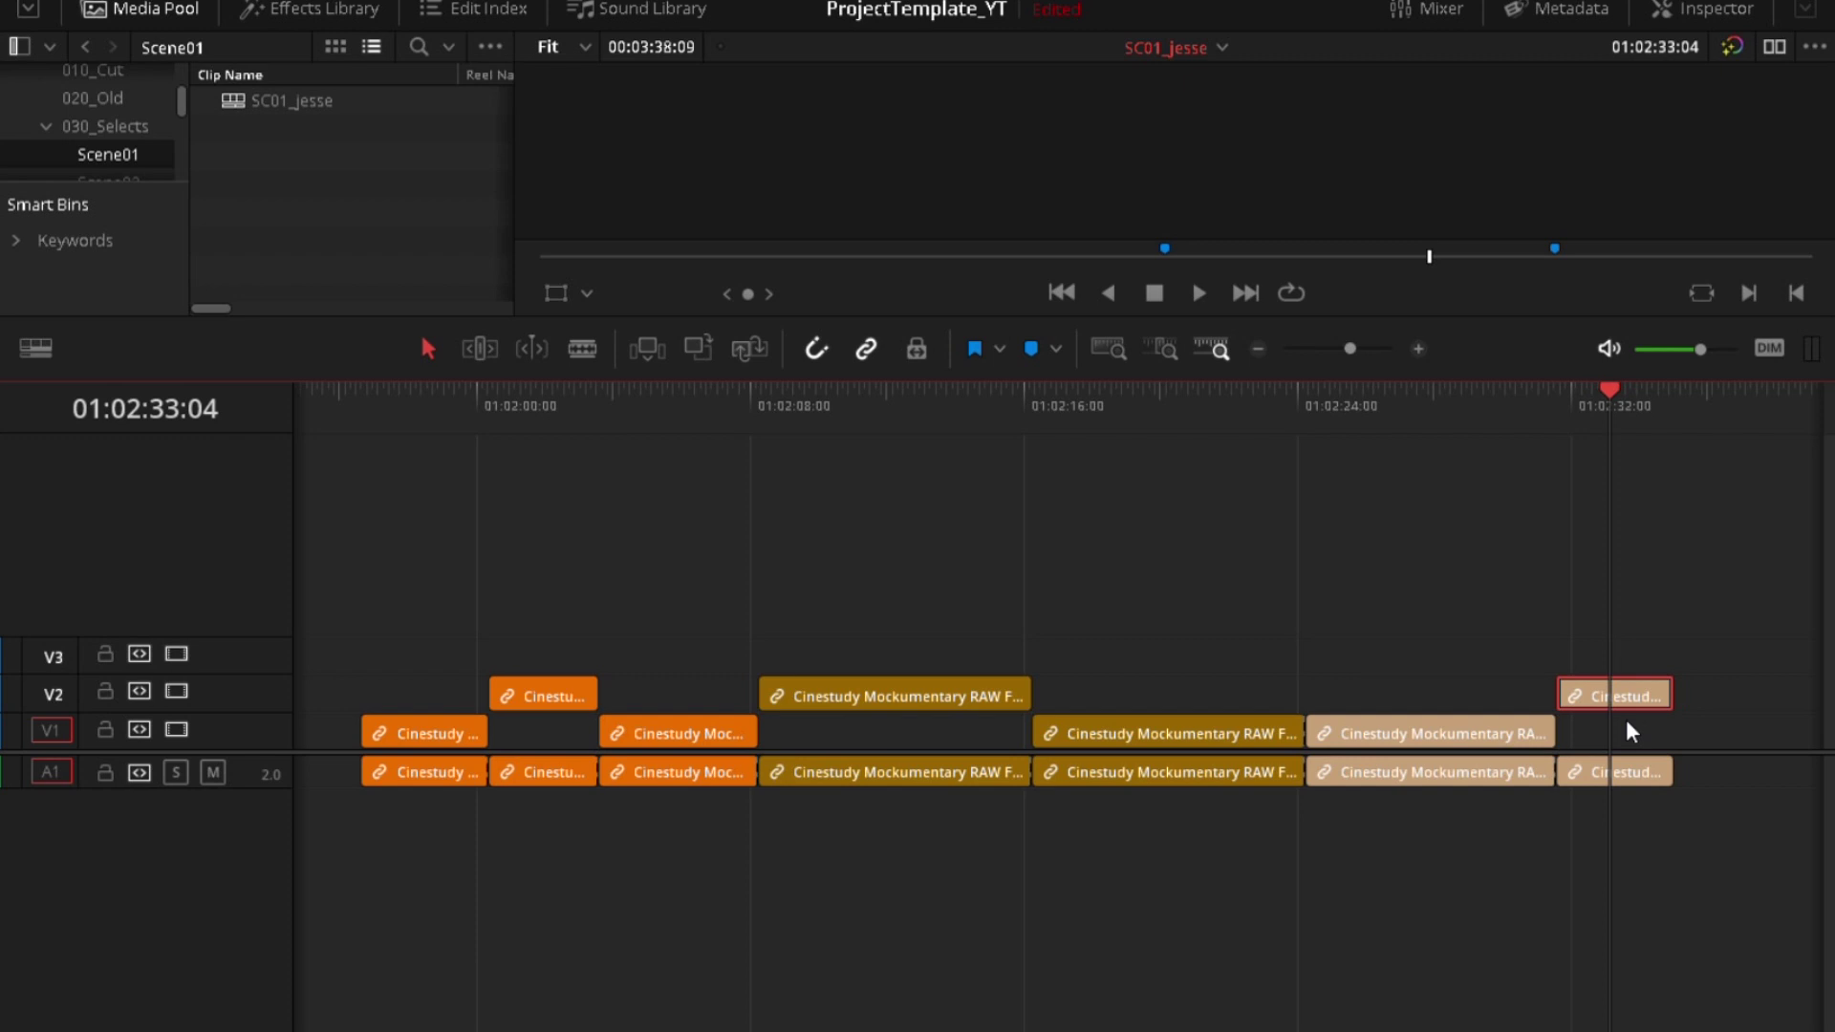
{"action": "left_click", "coordinate": [1568, 645]}
{"action": "key", "text": "m"}
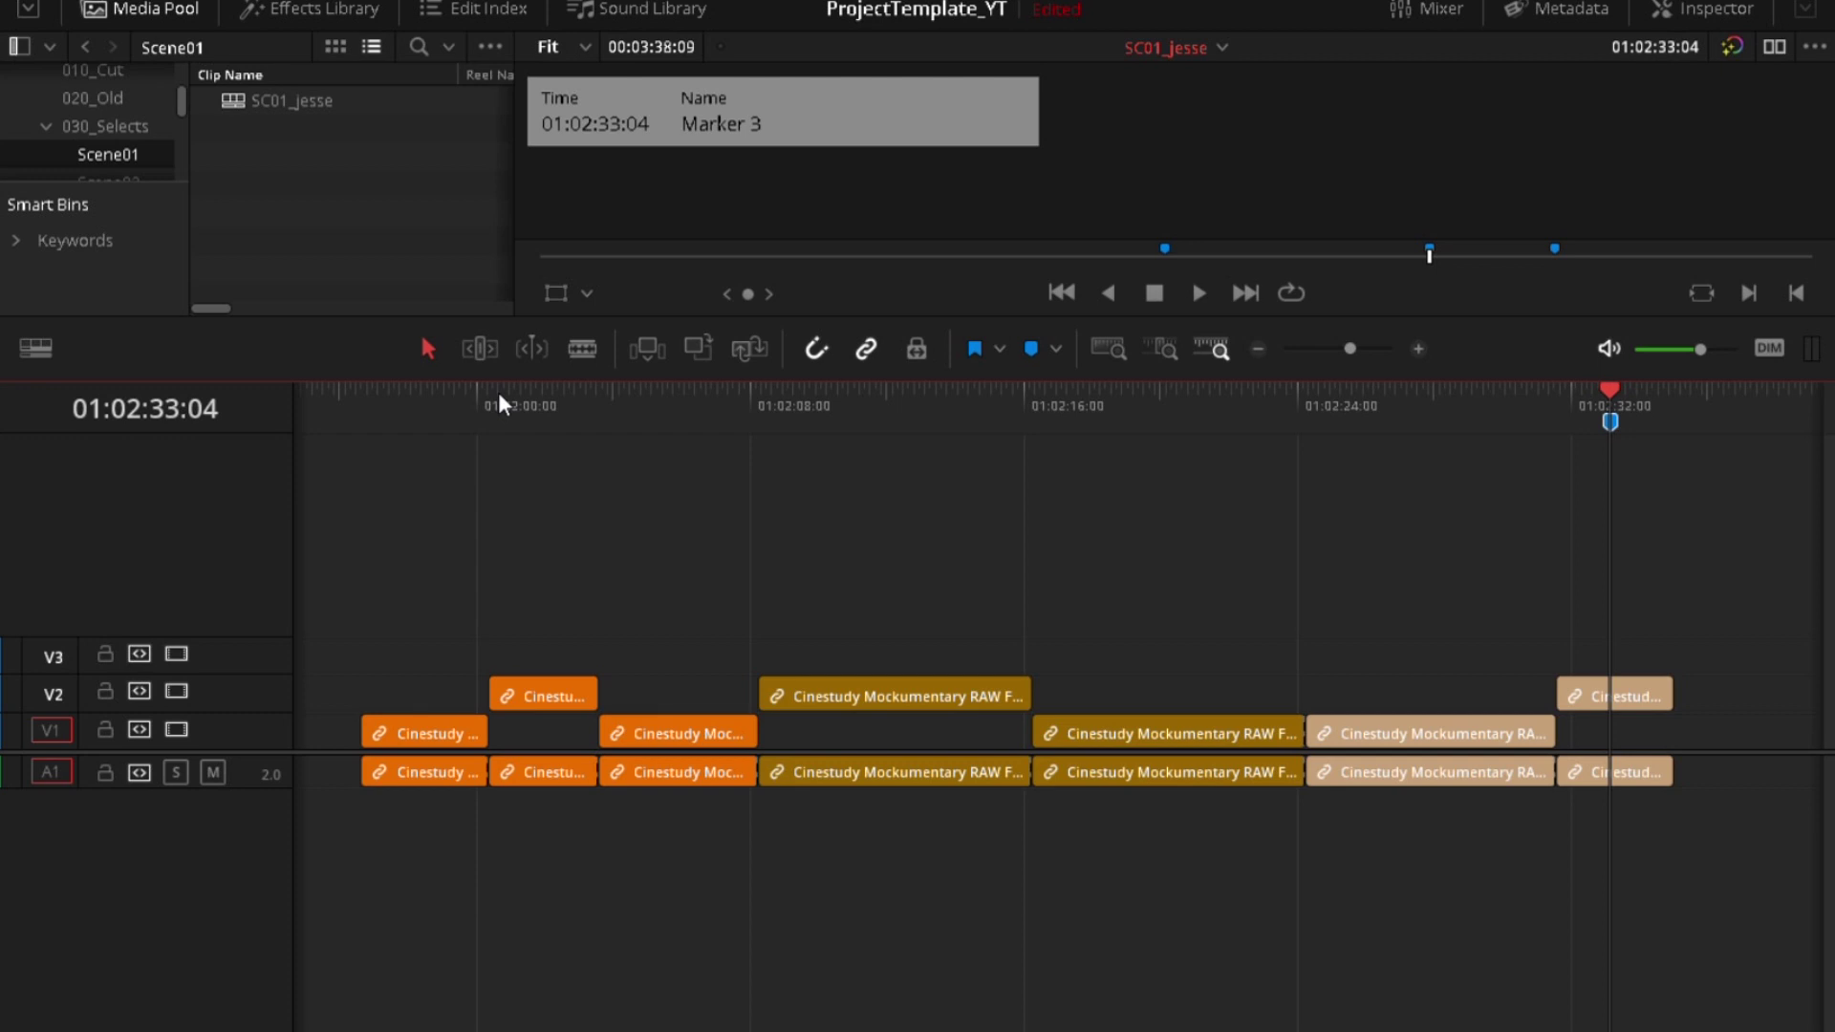
Zoom out, lift two second-group V1 clips onto V2, and delete the extra marker.
{"action": "key", "text": "ctrl+minus"}
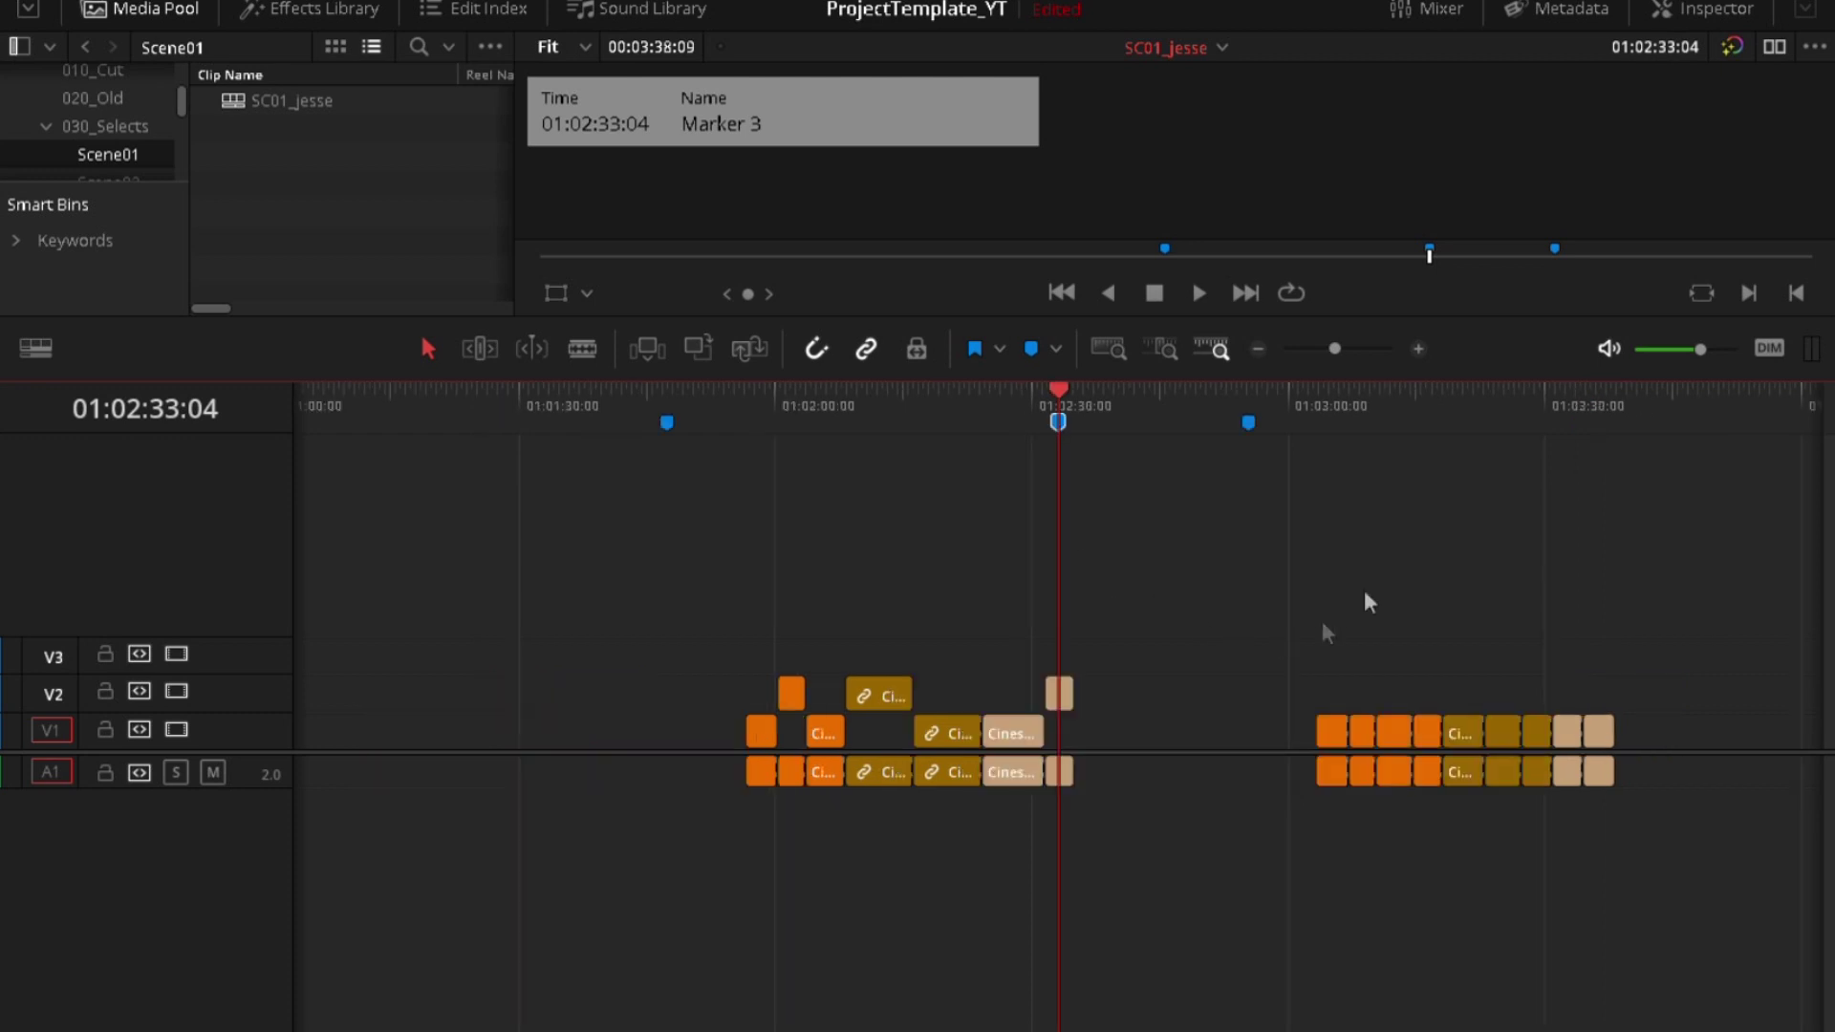
{"action": "left_click", "coordinate": [1367, 730]}
{"action": "left_click", "coordinate": [1431, 734]}
{"action": "key", "text": "alt+Up"}
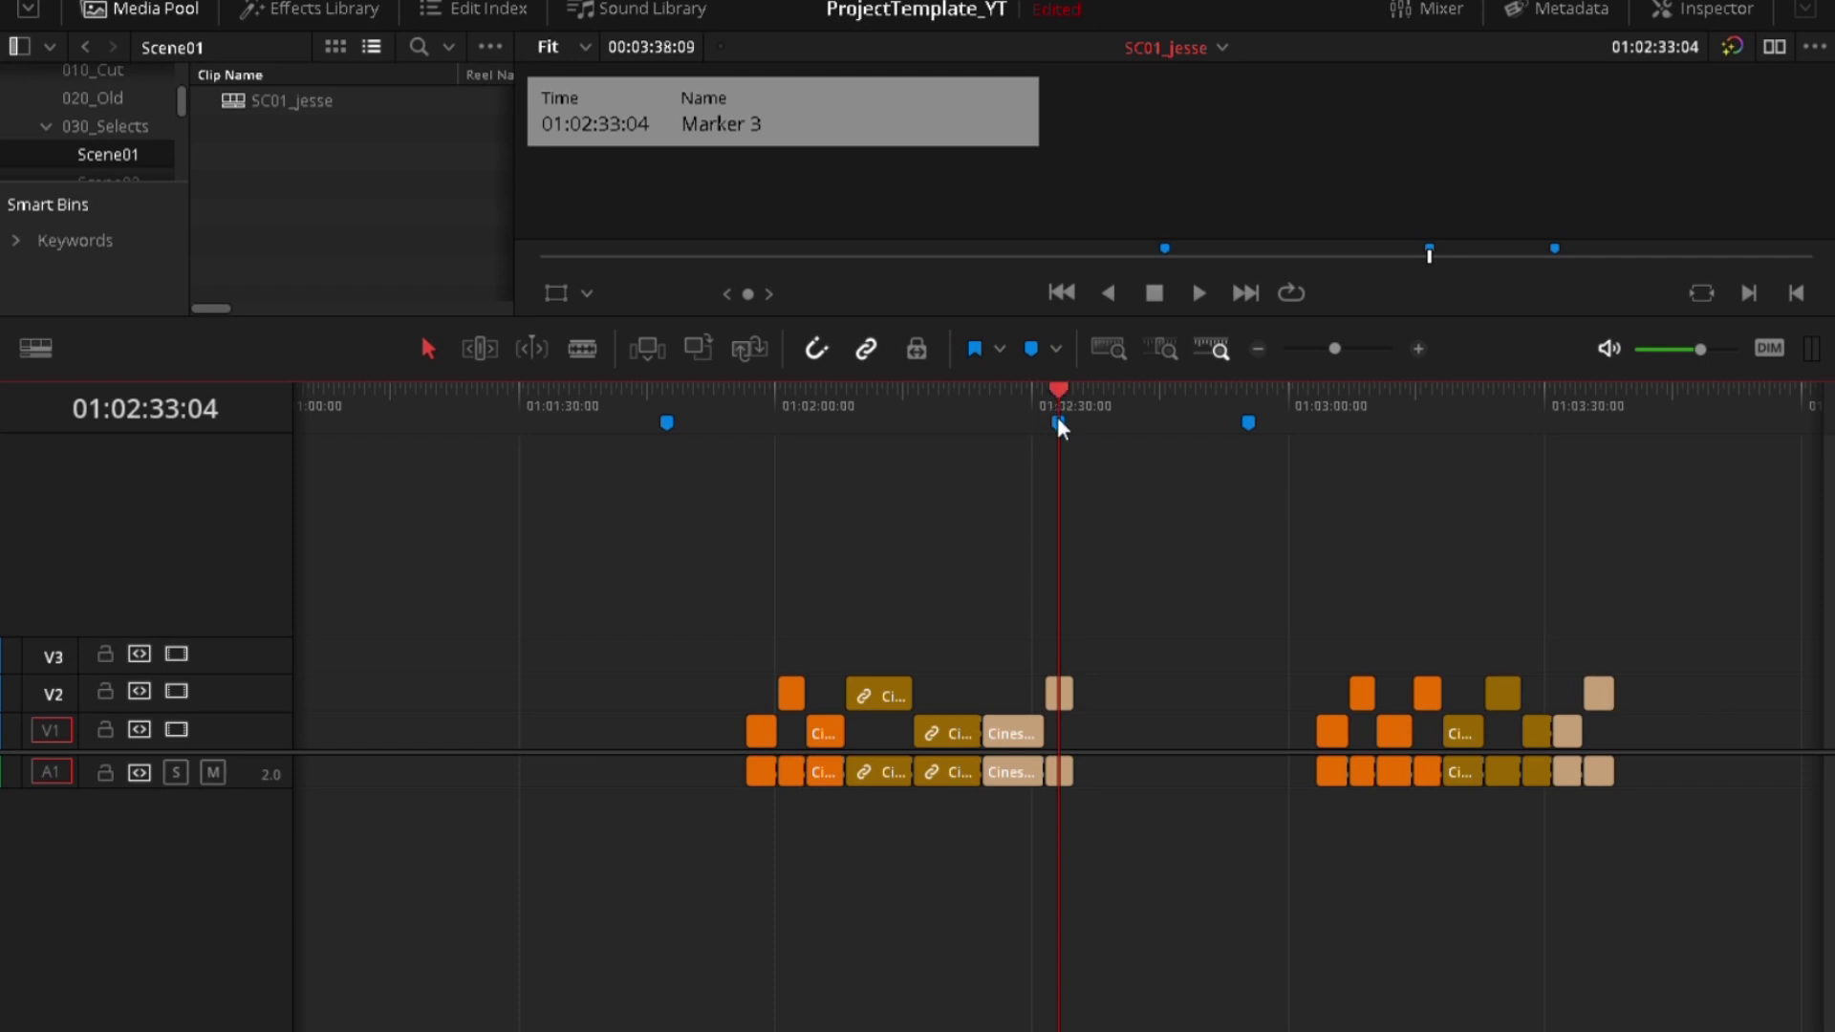
{"action": "key", "text": "Delete"}
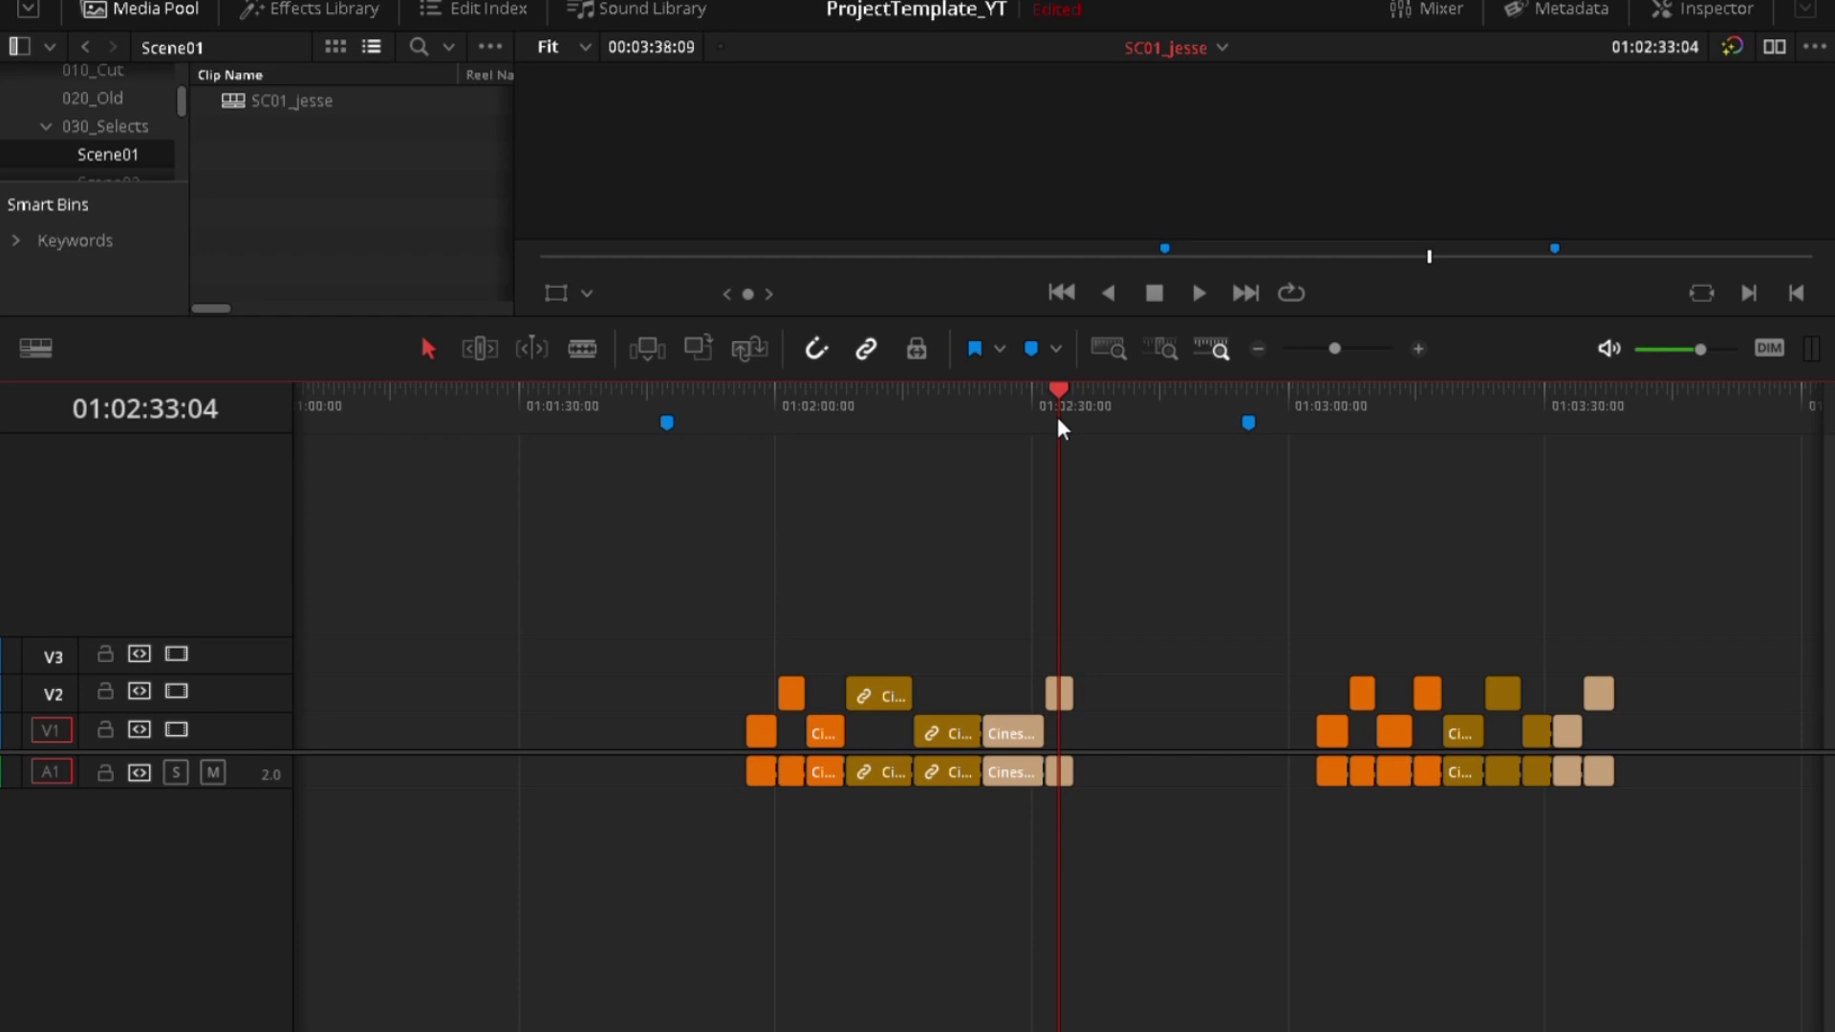
{"action": "key", "text": "m"}
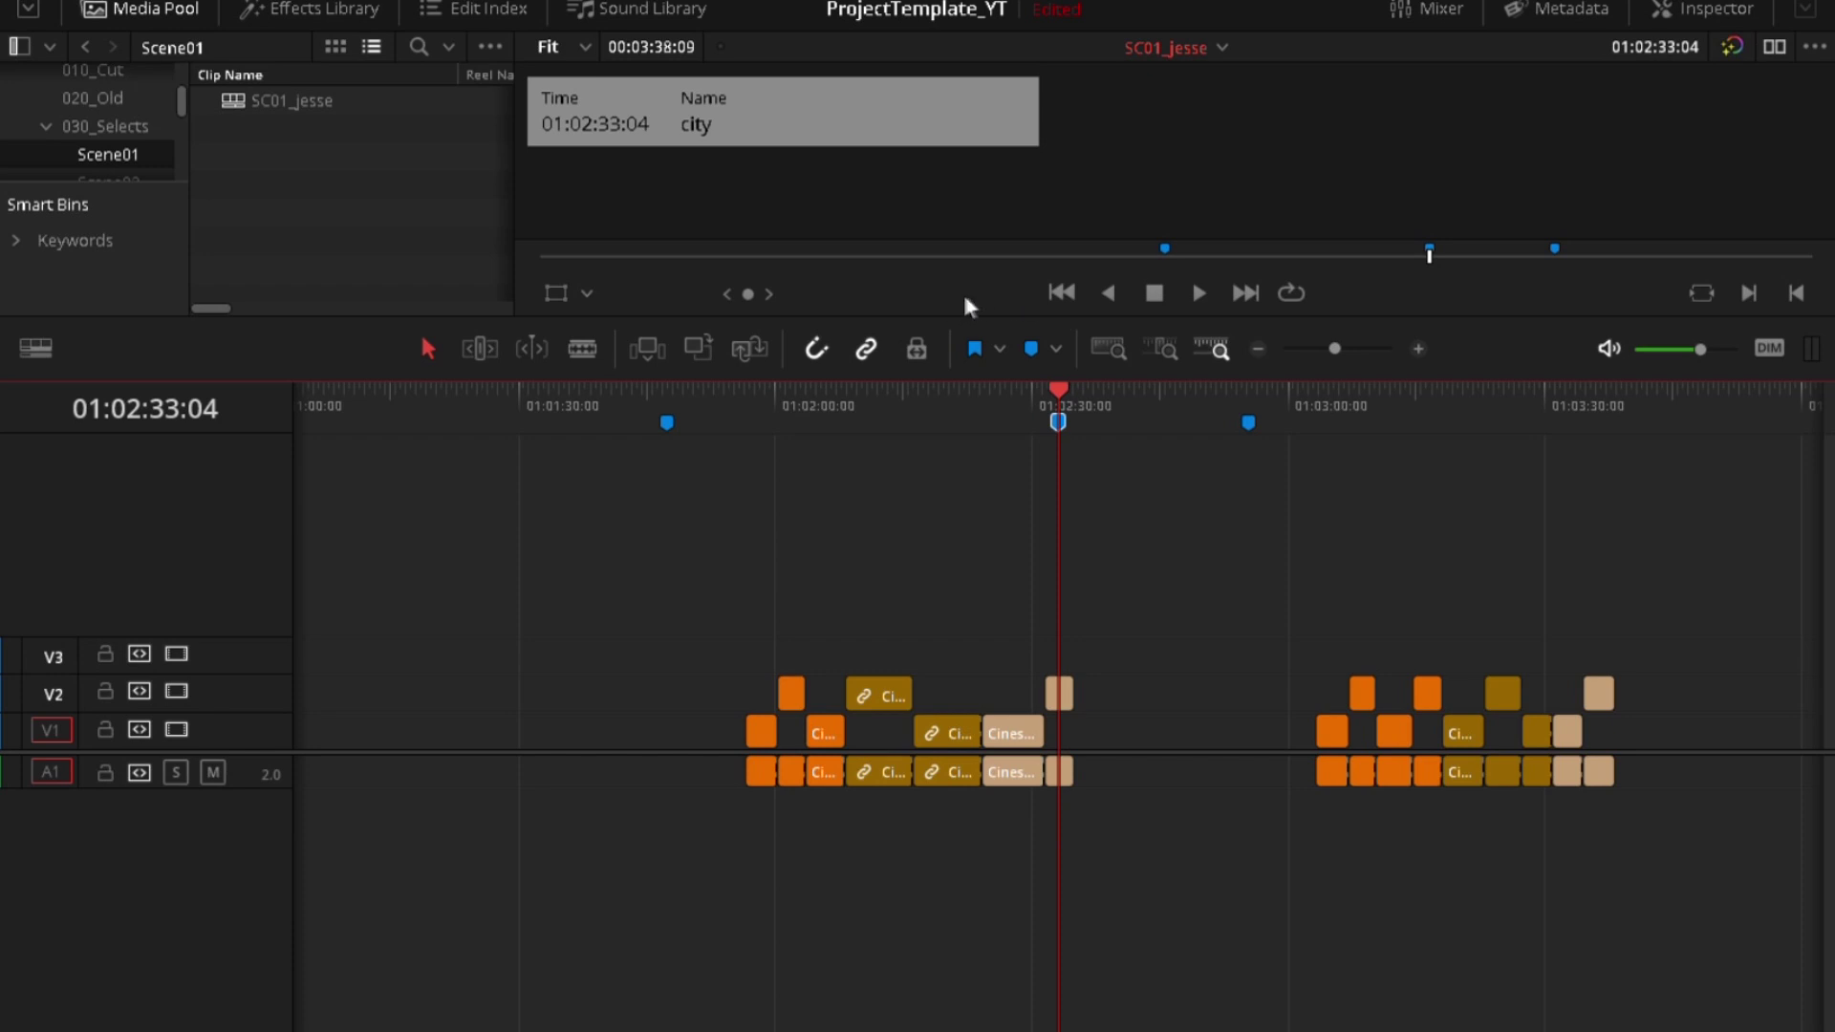
{"action": "key", "text": "m"}
{"action": "left_click", "coordinate": [915, 407]}
{"action": "left_click", "coordinate": [879, 402]}
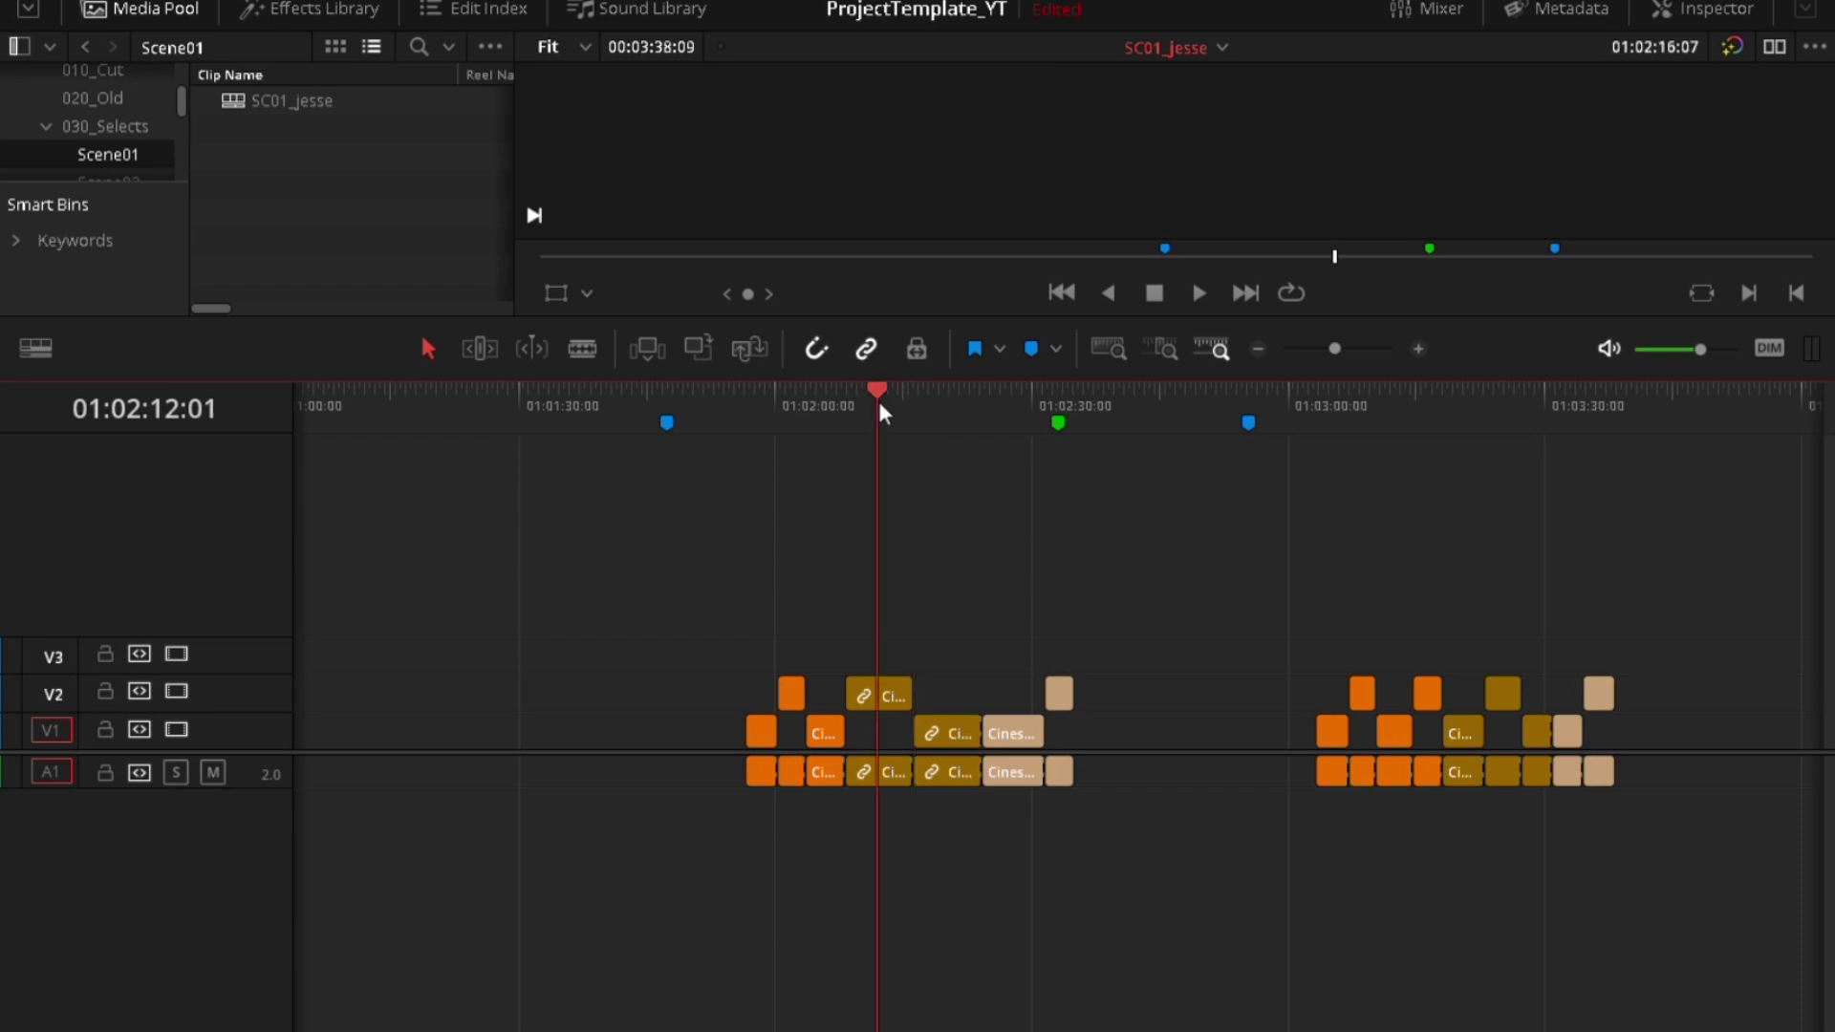
{"action": "left_click", "coordinate": [884, 693]}
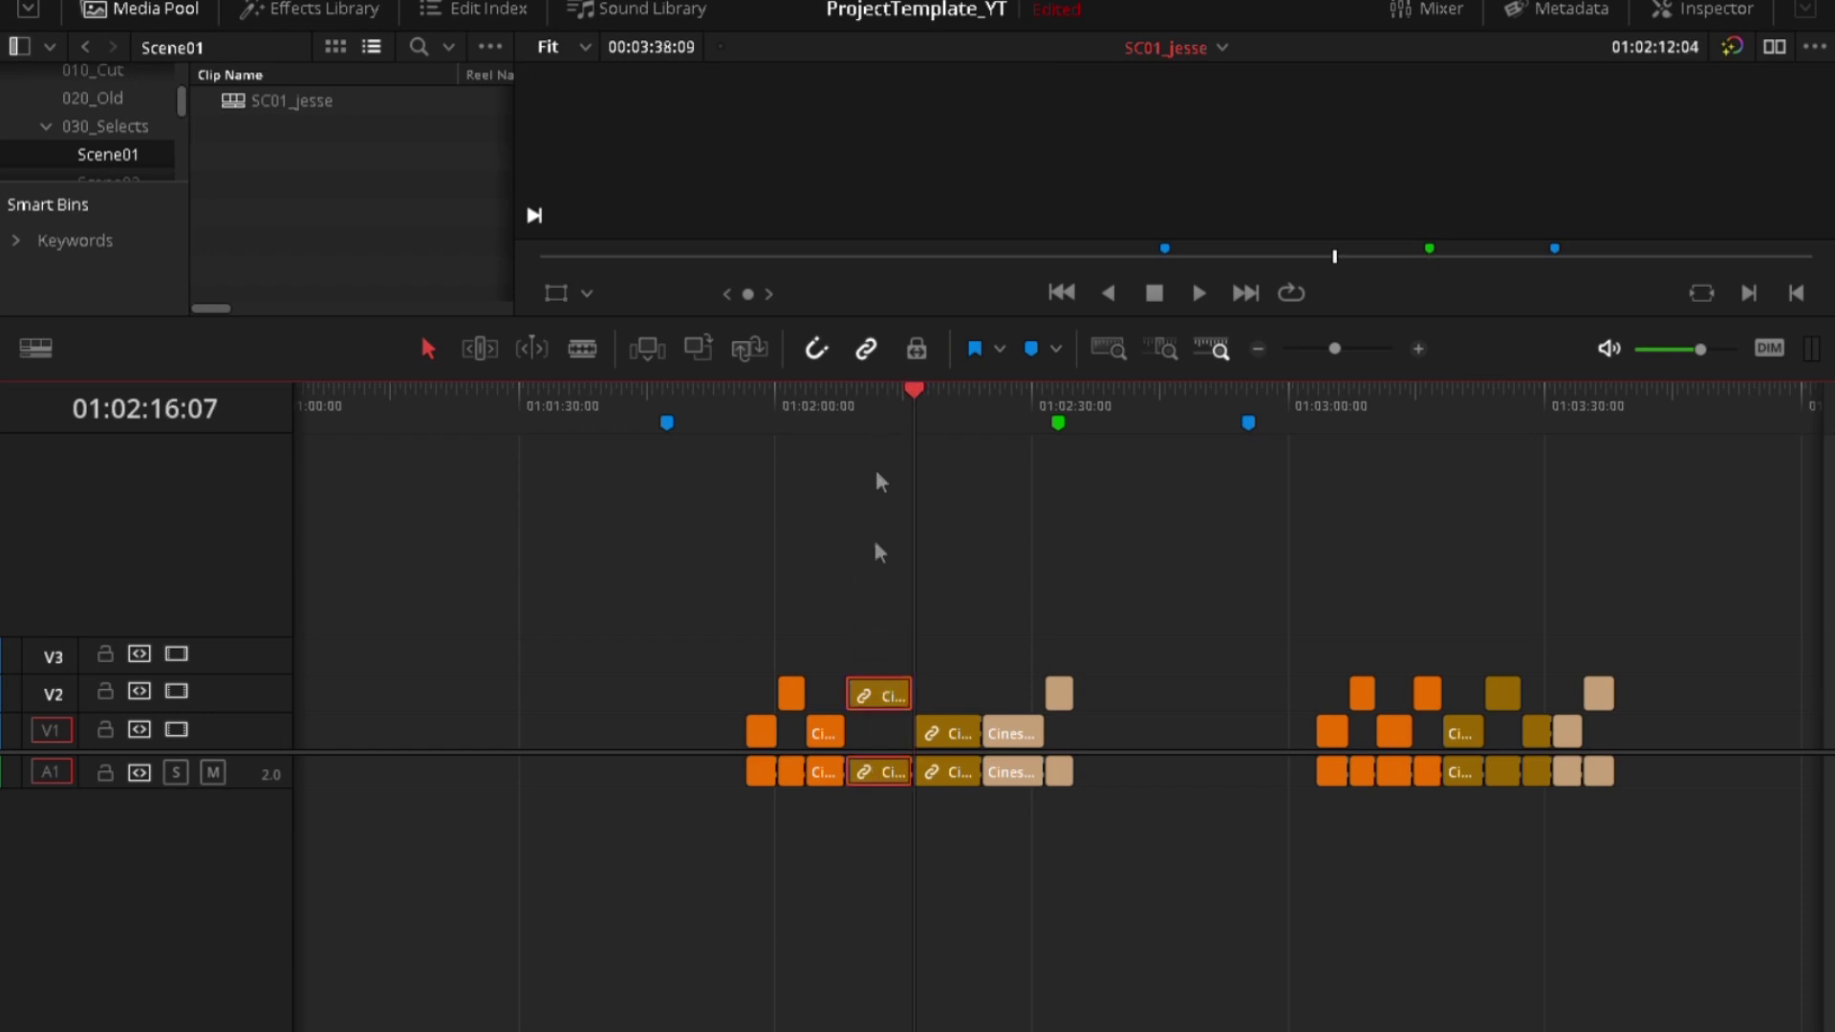
{"action": "left_click", "coordinate": [923, 650]}
{"action": "key", "text": "m"}
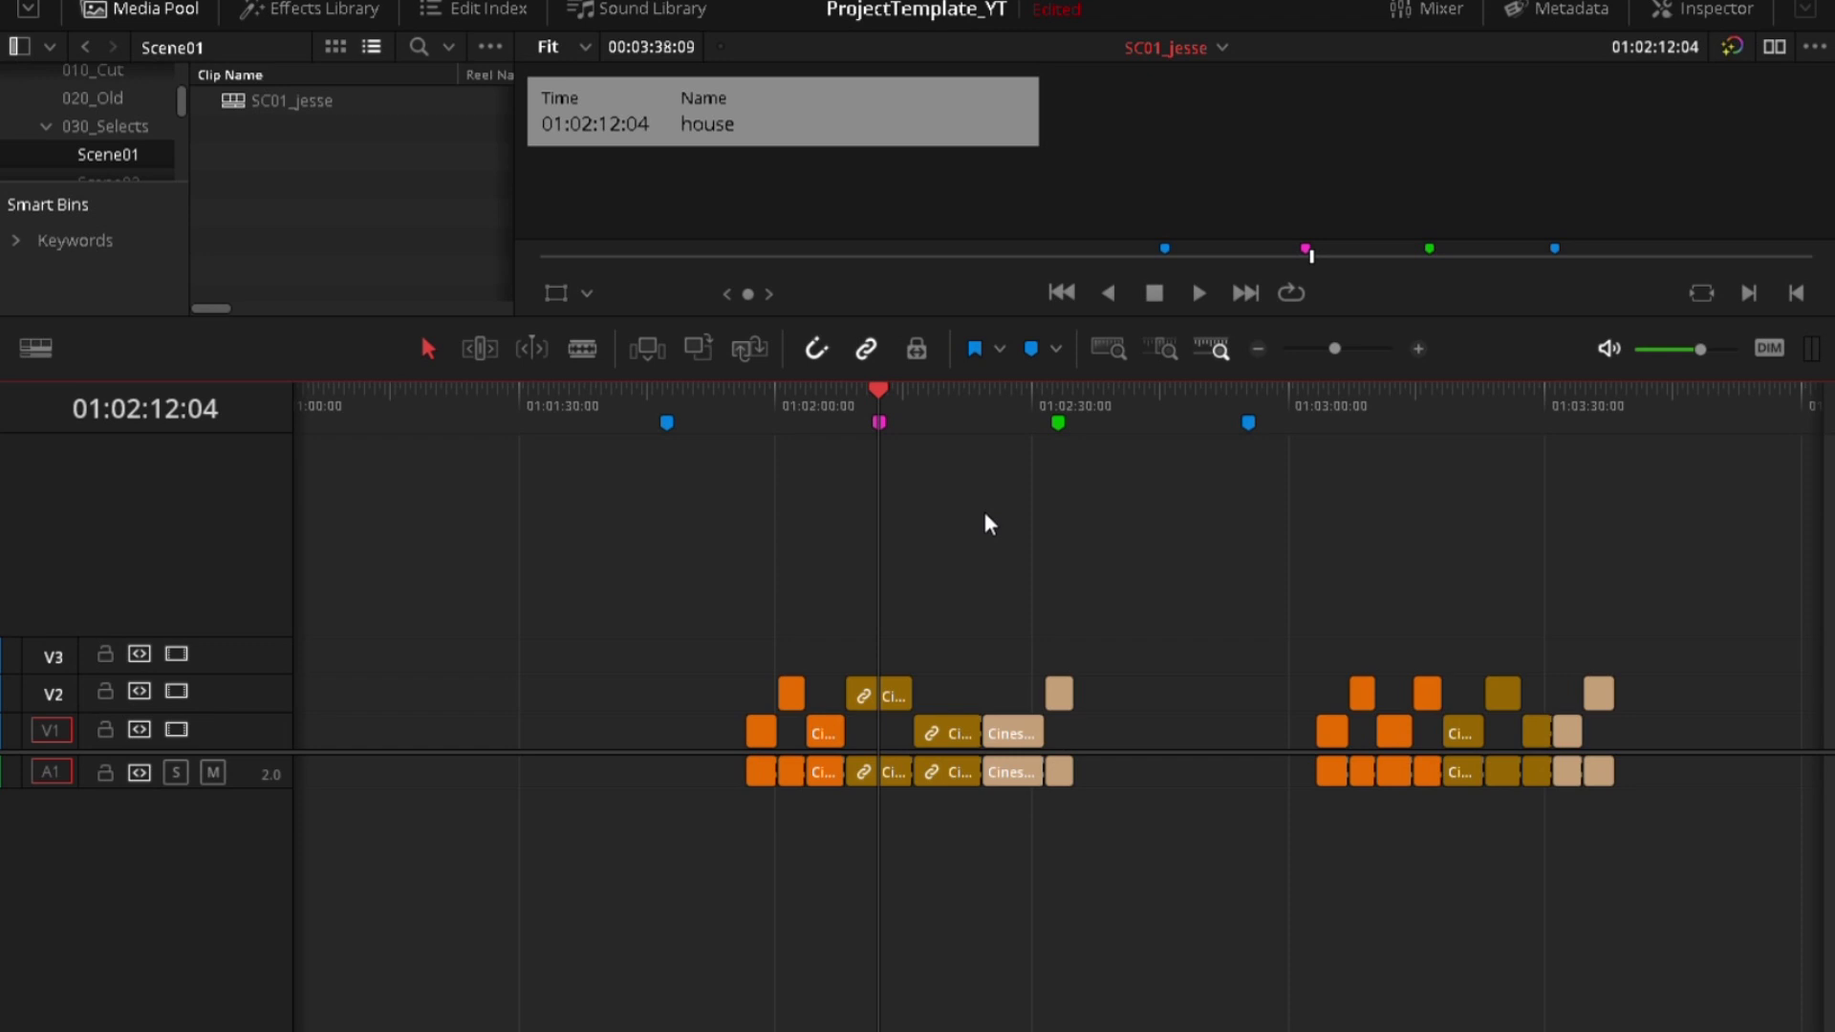
{"action": "key", "text": "Delete"}
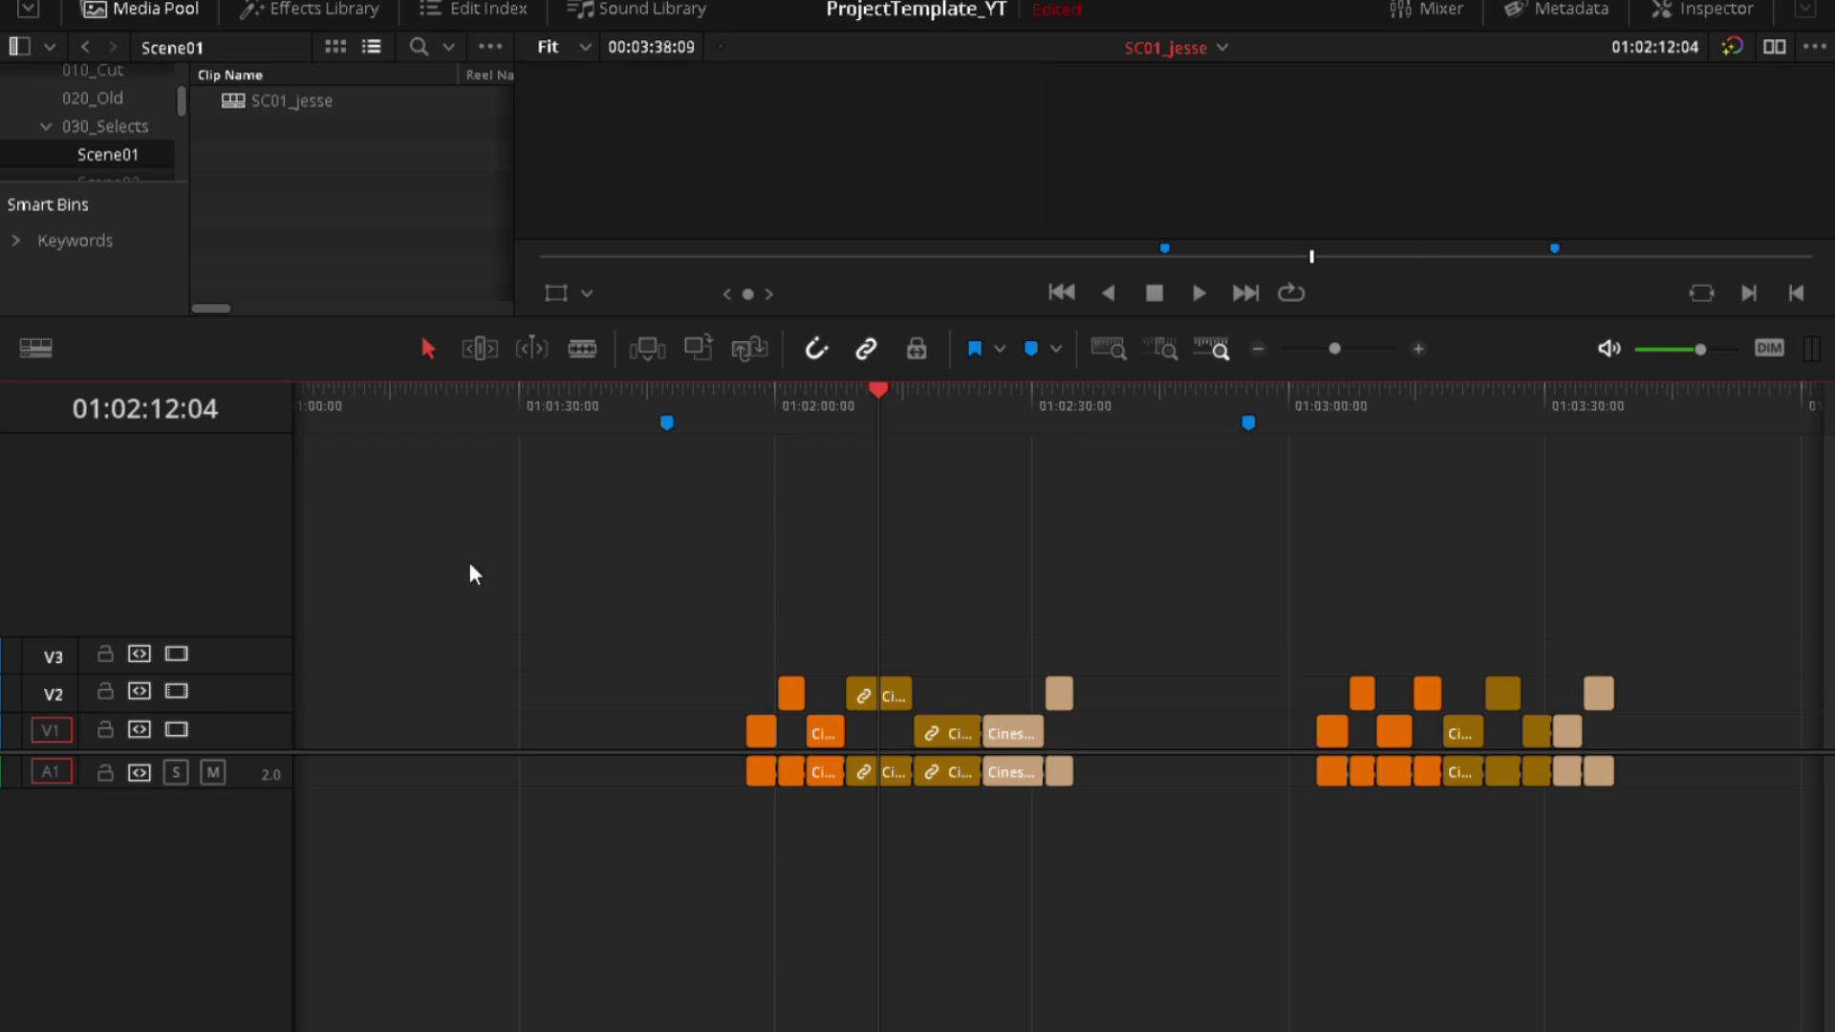
Open the PM_MainCut_01 timeline from the 010_Cut bin.
{"action": "scroll", "coordinate": [91, 115], "scroll_direction": "up", "scroll_amount": 2}
{"action": "left_click", "coordinate": [103, 105]}
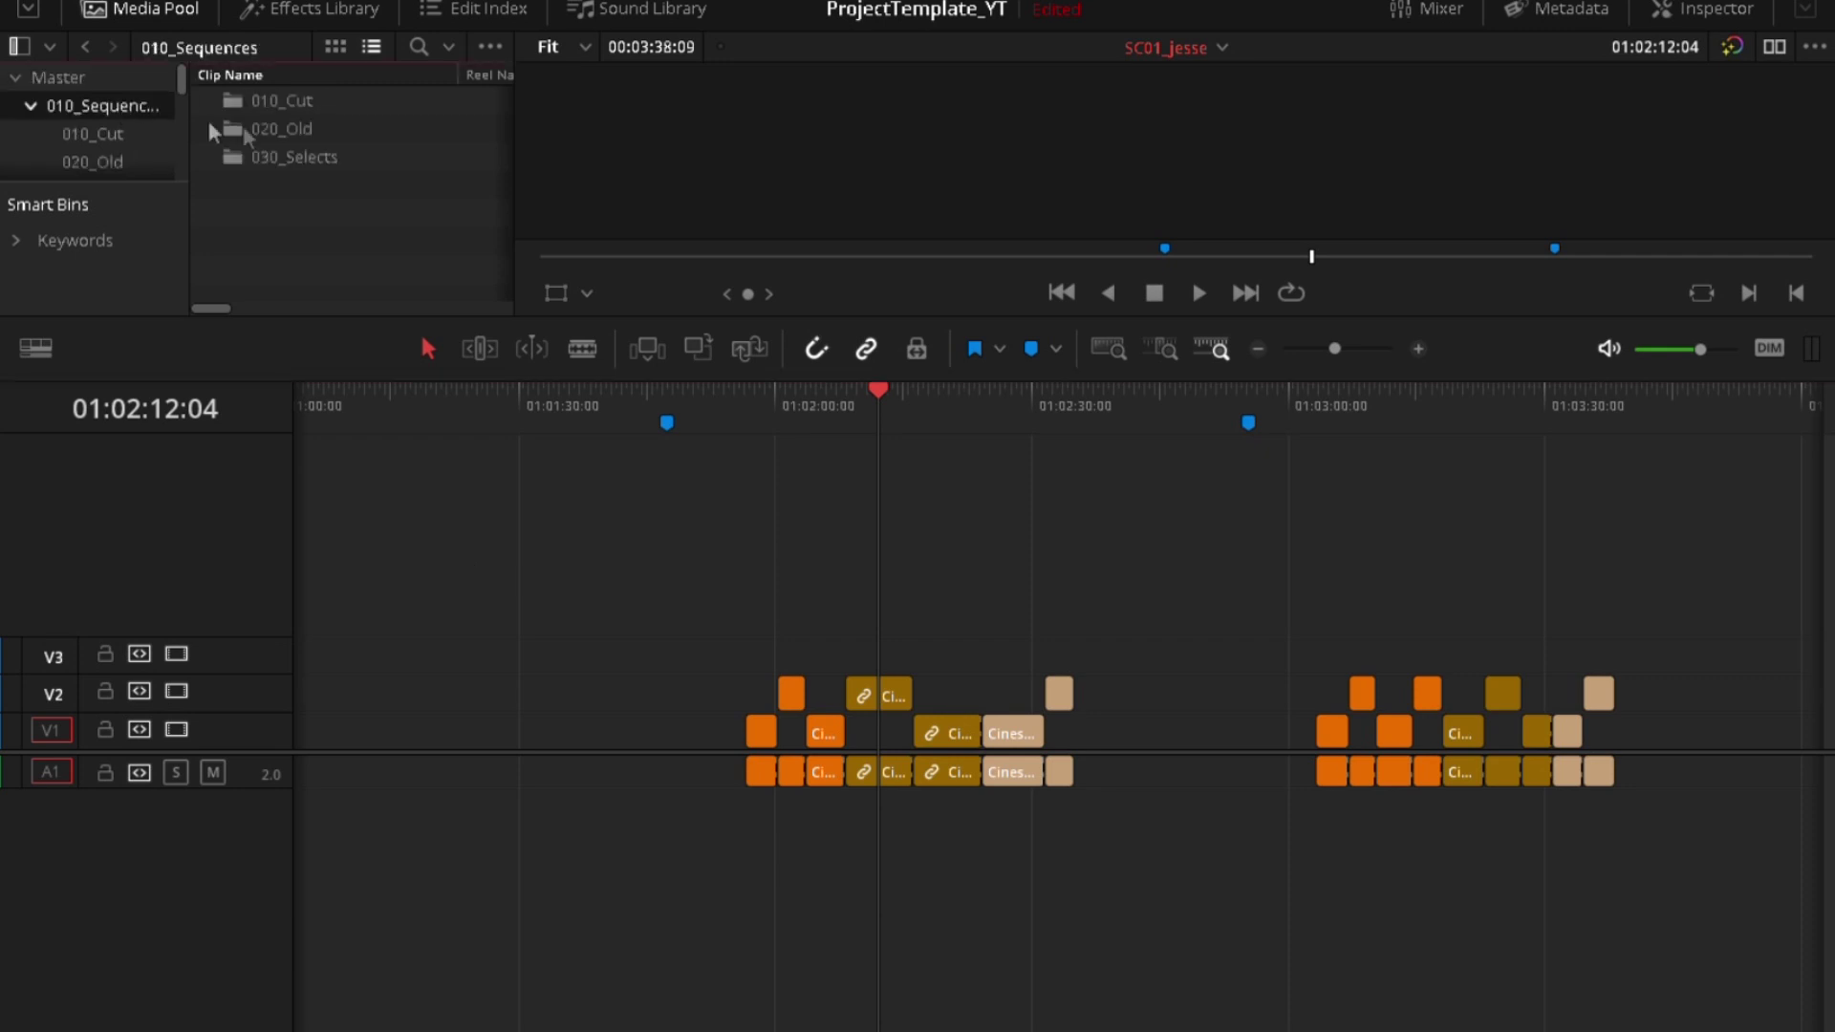
{"action": "double_click", "coordinate": [299, 103]}
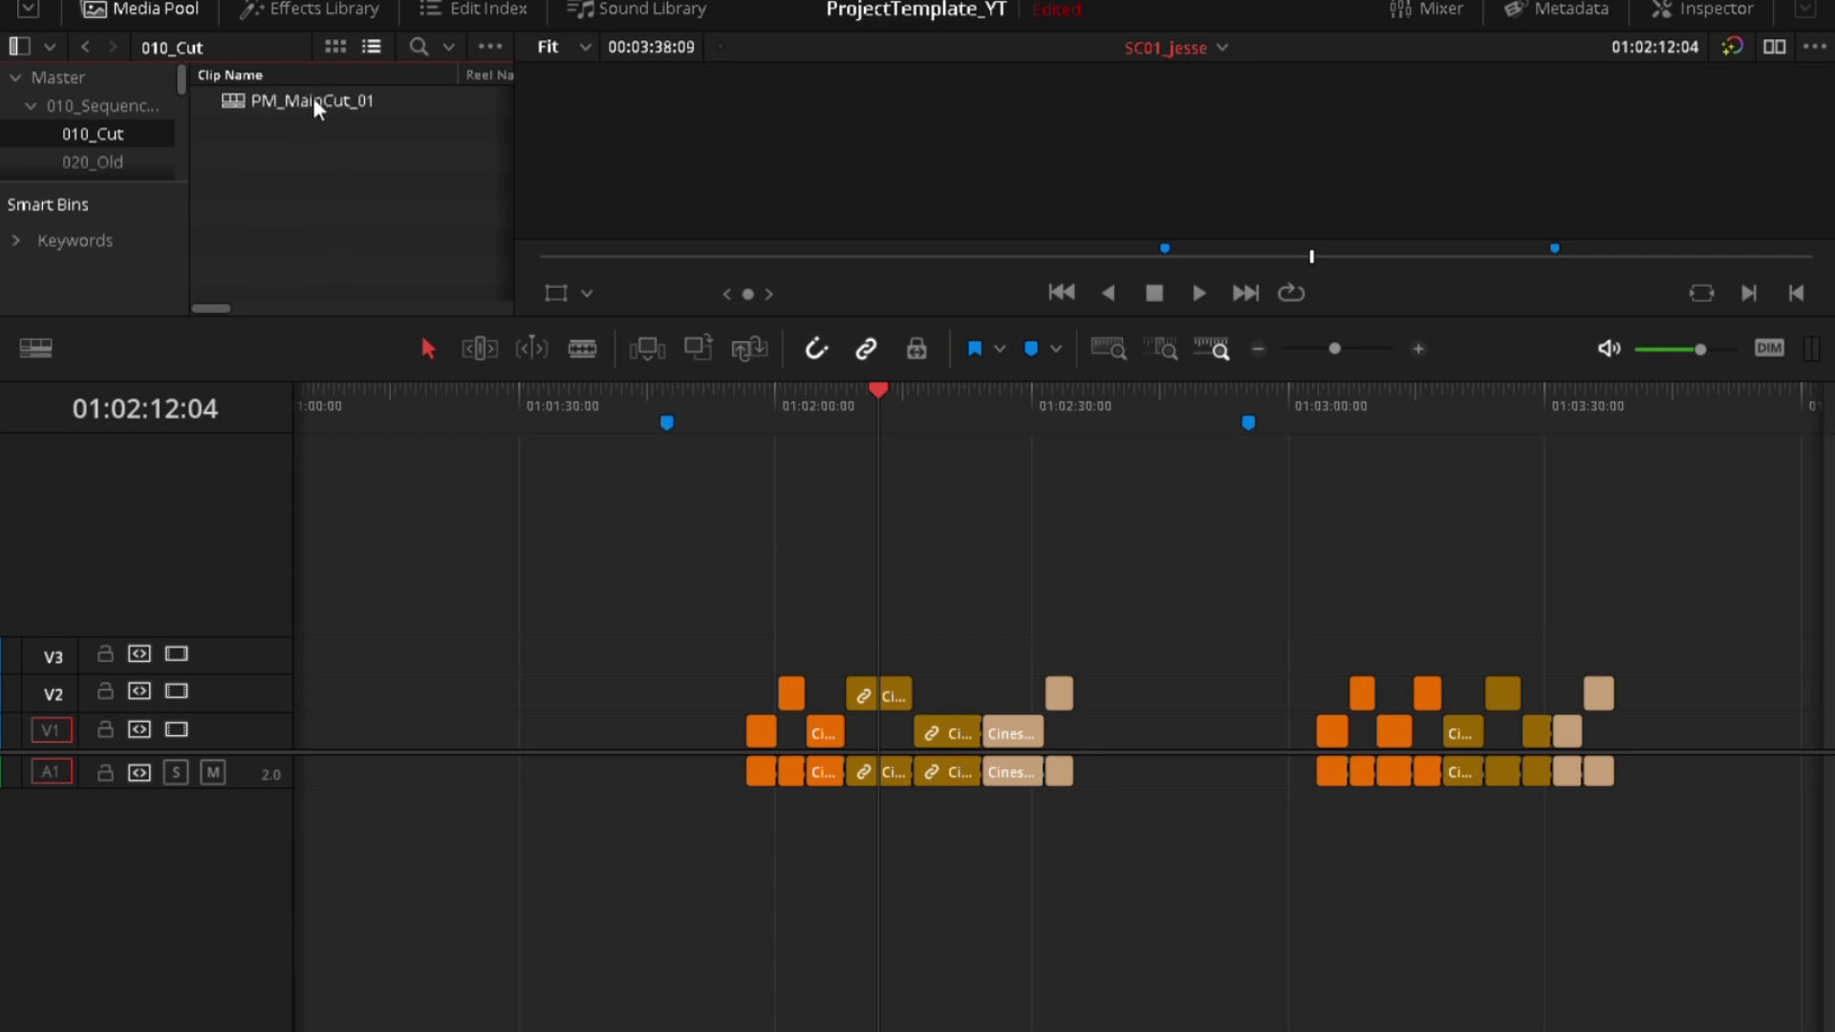
{"action": "left_click", "coordinate": [311, 105]}
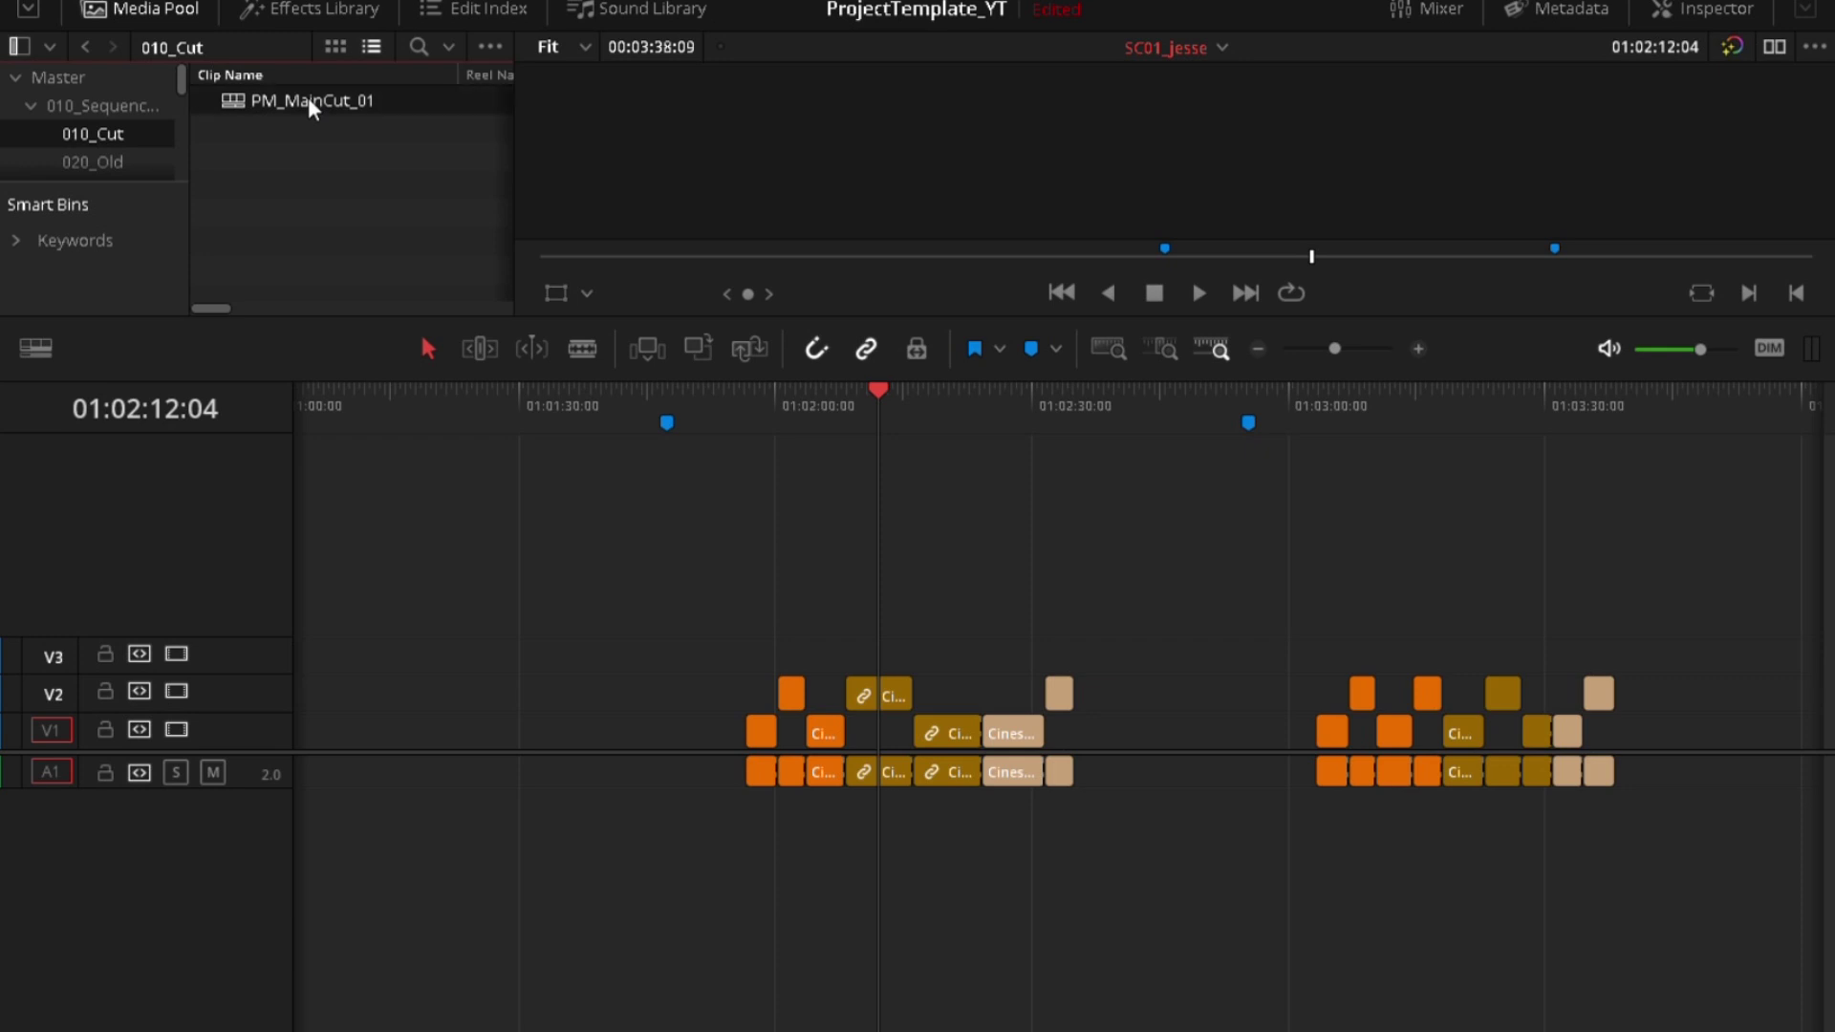
{"action": "double_click", "coordinate": [311, 105]}
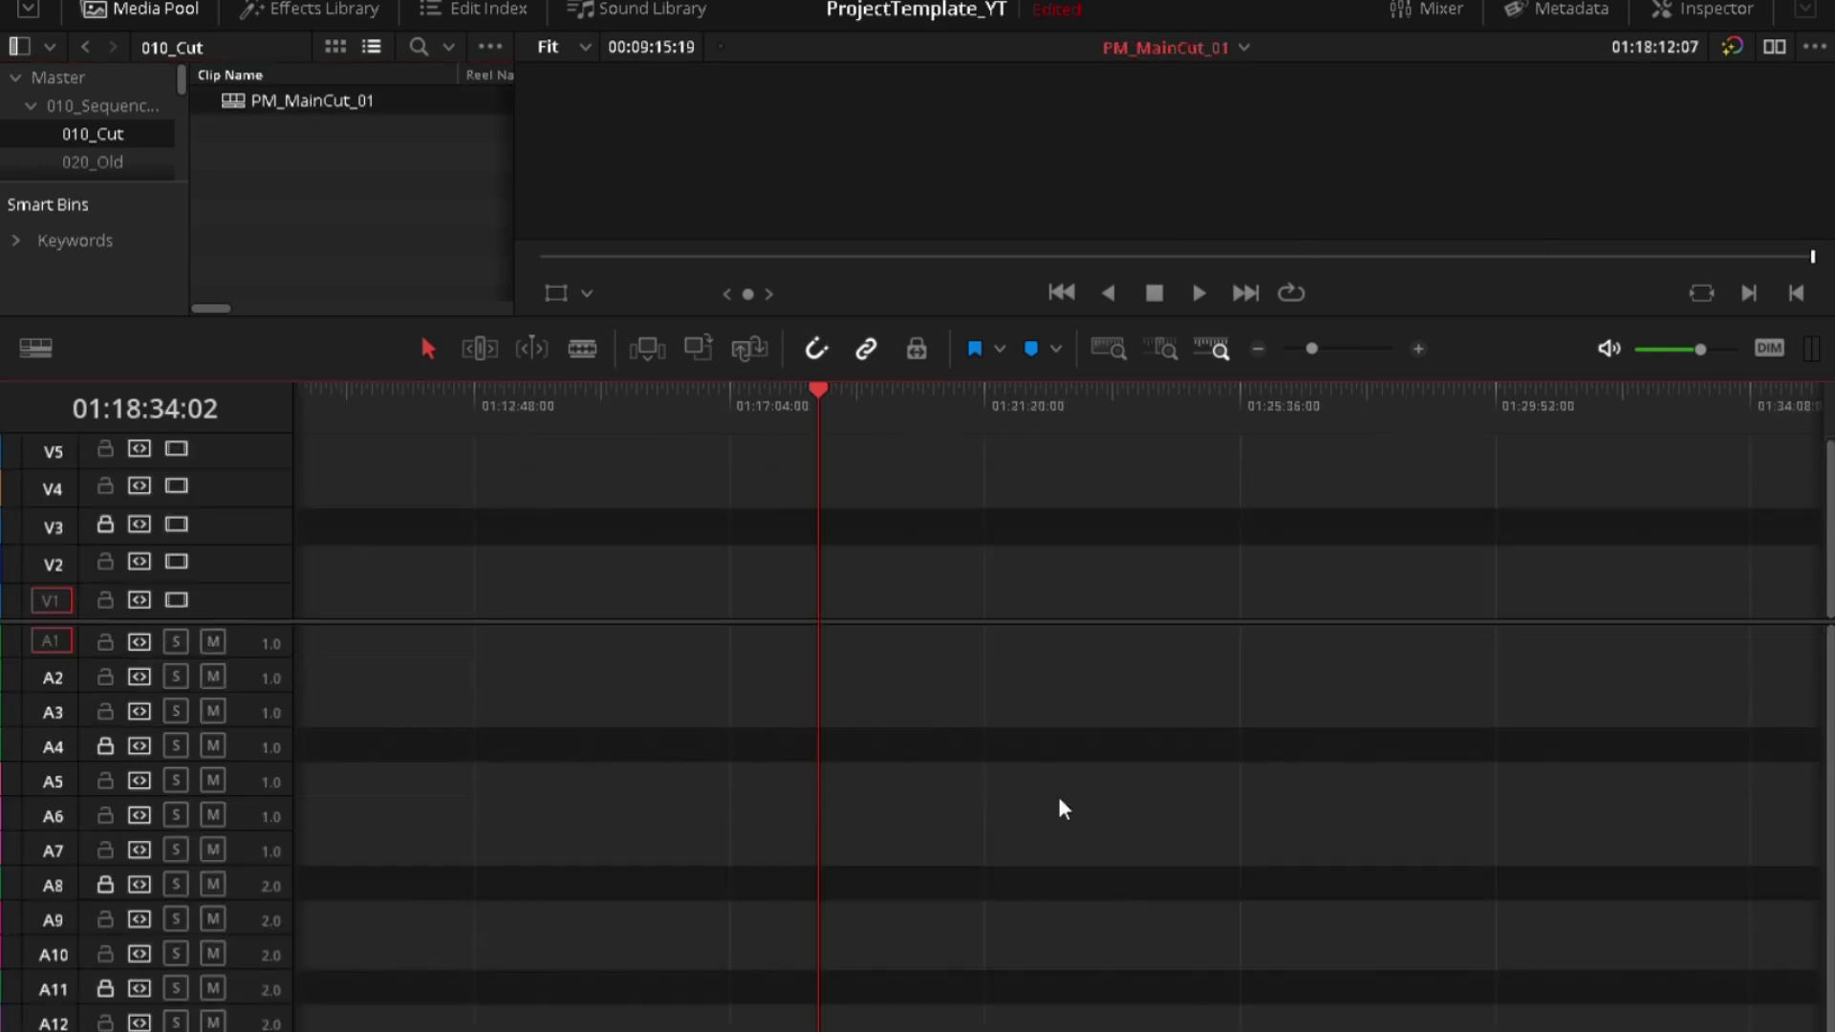
Show timelines as separate tabs, bring PM_MainCut_01 forward, and hide the Media Pool.
{"action": "left_click", "coordinate": [39, 352]}
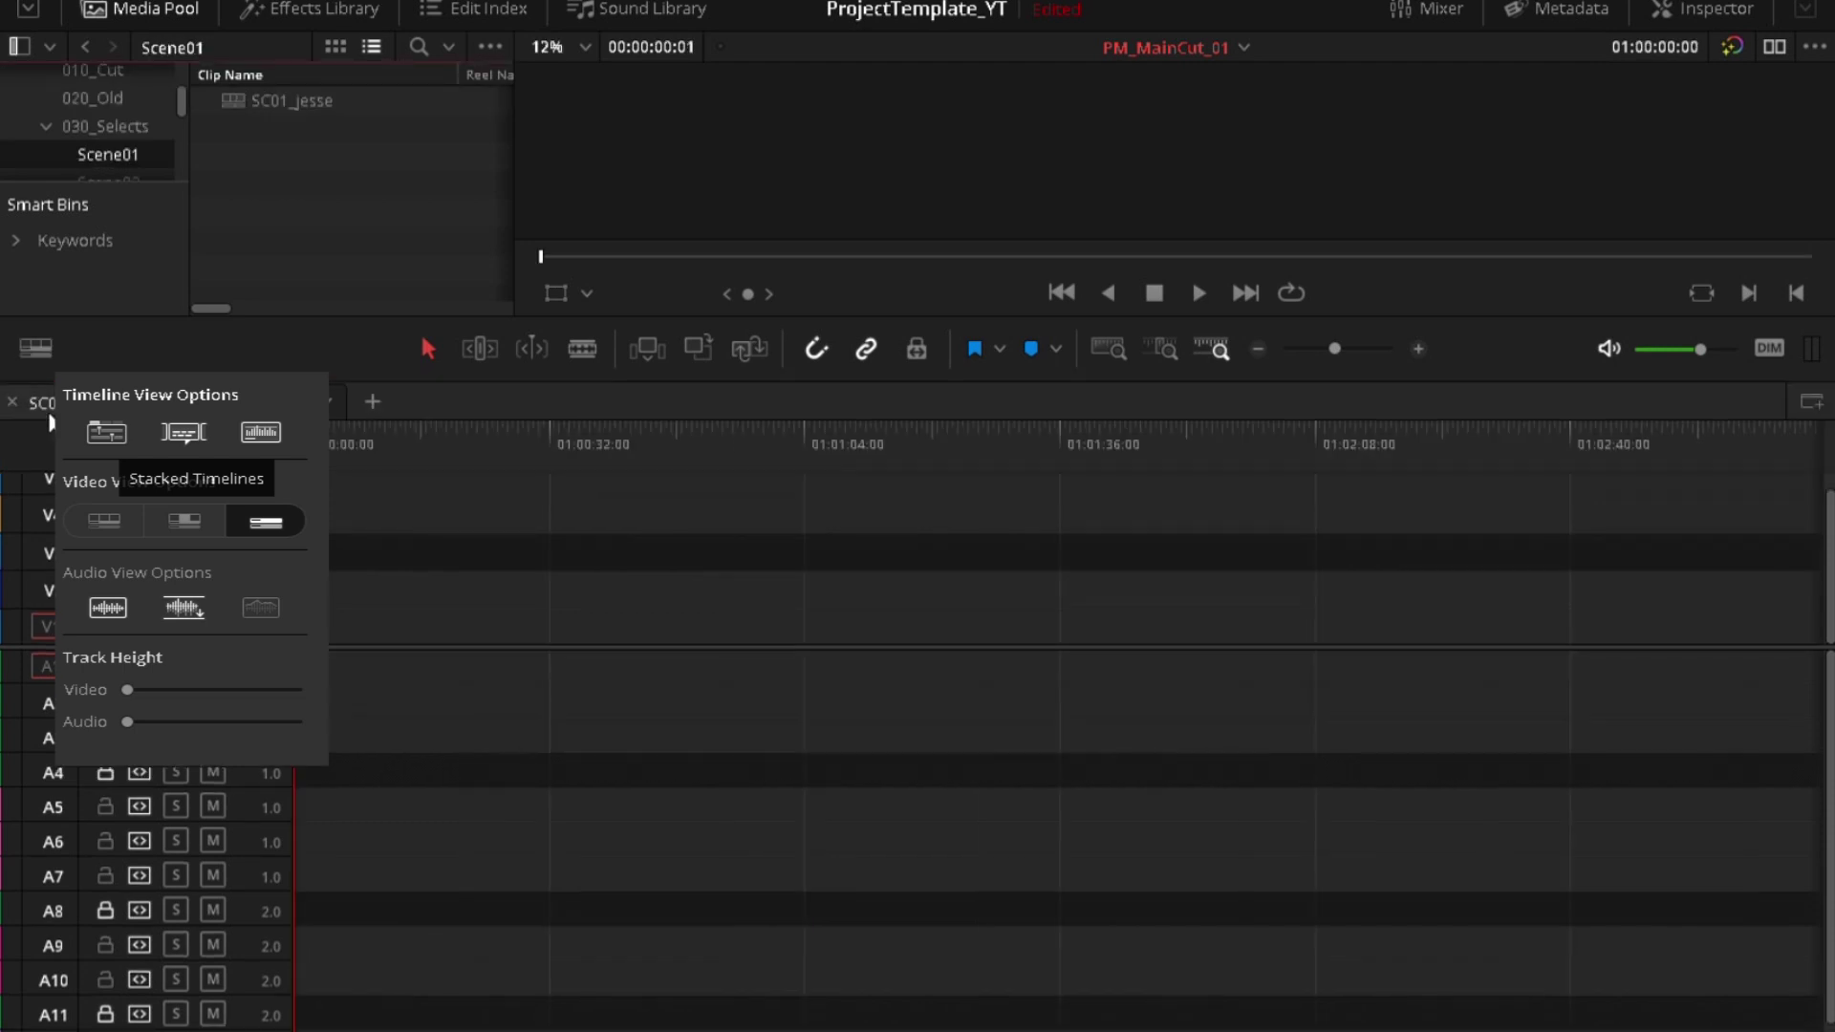
{"action": "left_click", "coordinate": [55, 410]}
{"action": "left_click", "coordinate": [235, 405]}
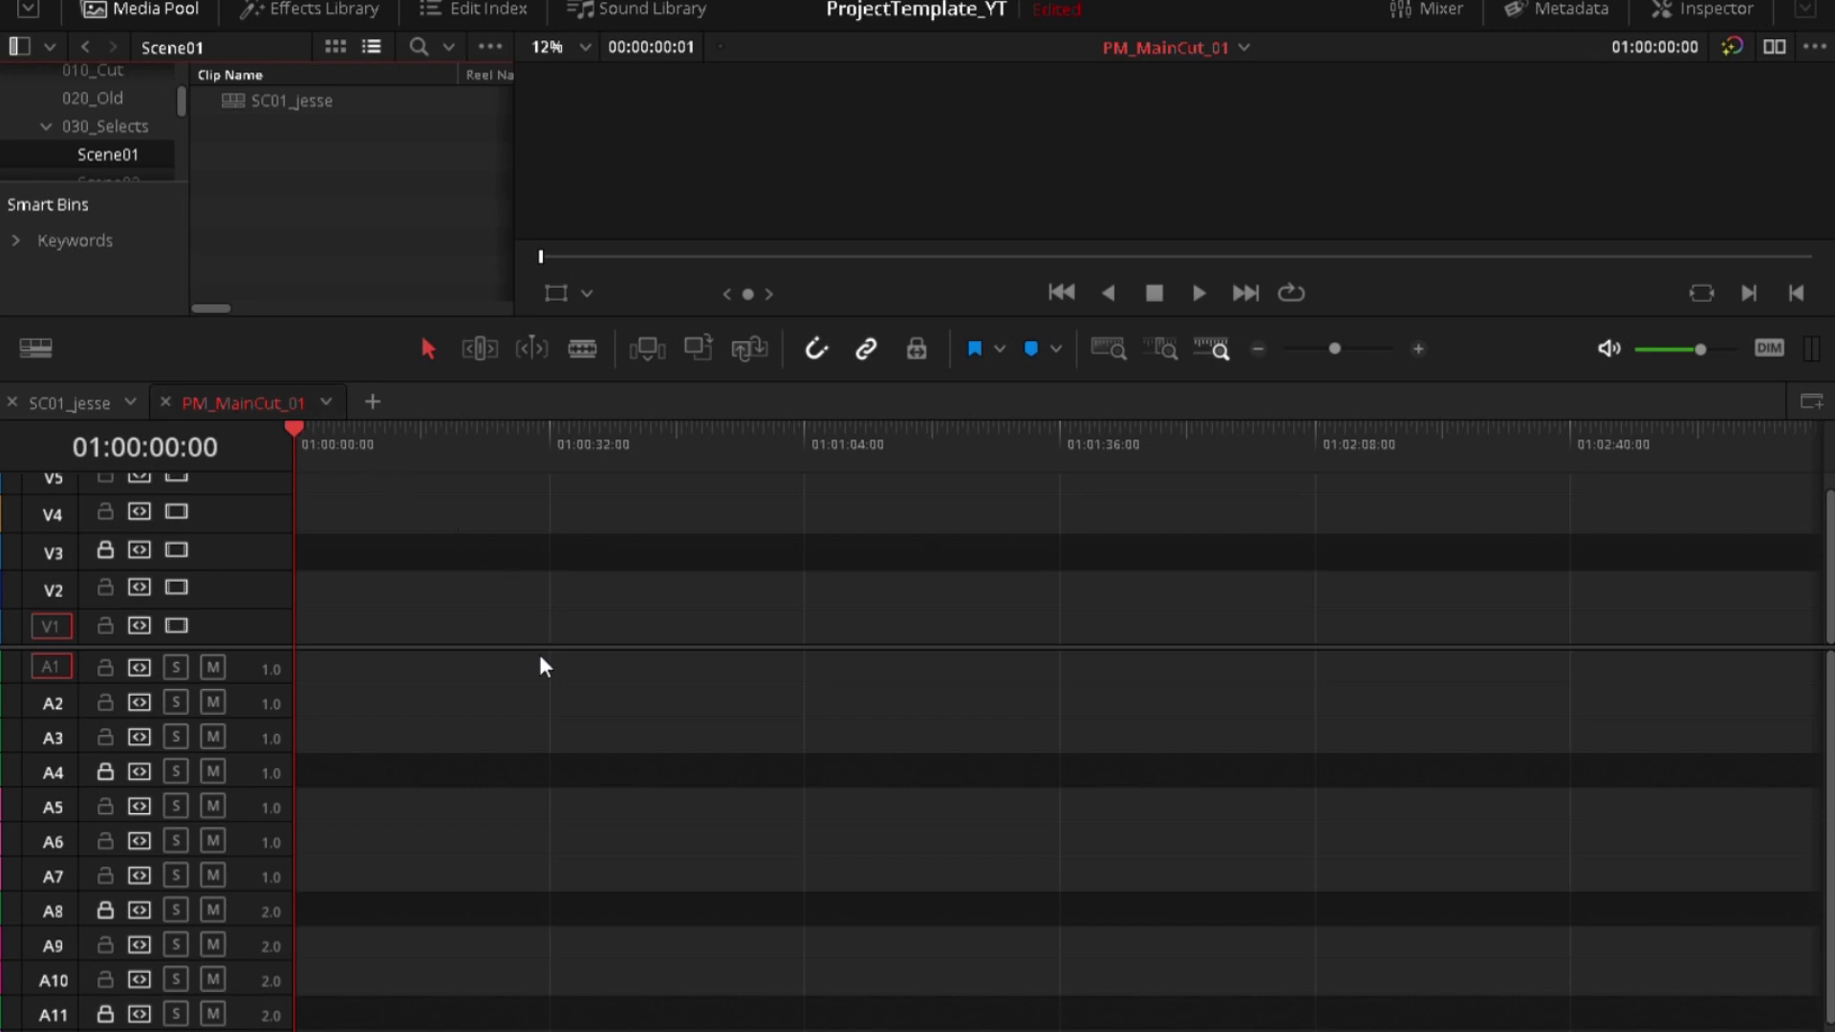
{"action": "left_click", "coordinate": [168, 6]}
Open the Edit Index at full height and set its display filter to show markers.
{"action": "left_click", "coordinate": [472, 8]}
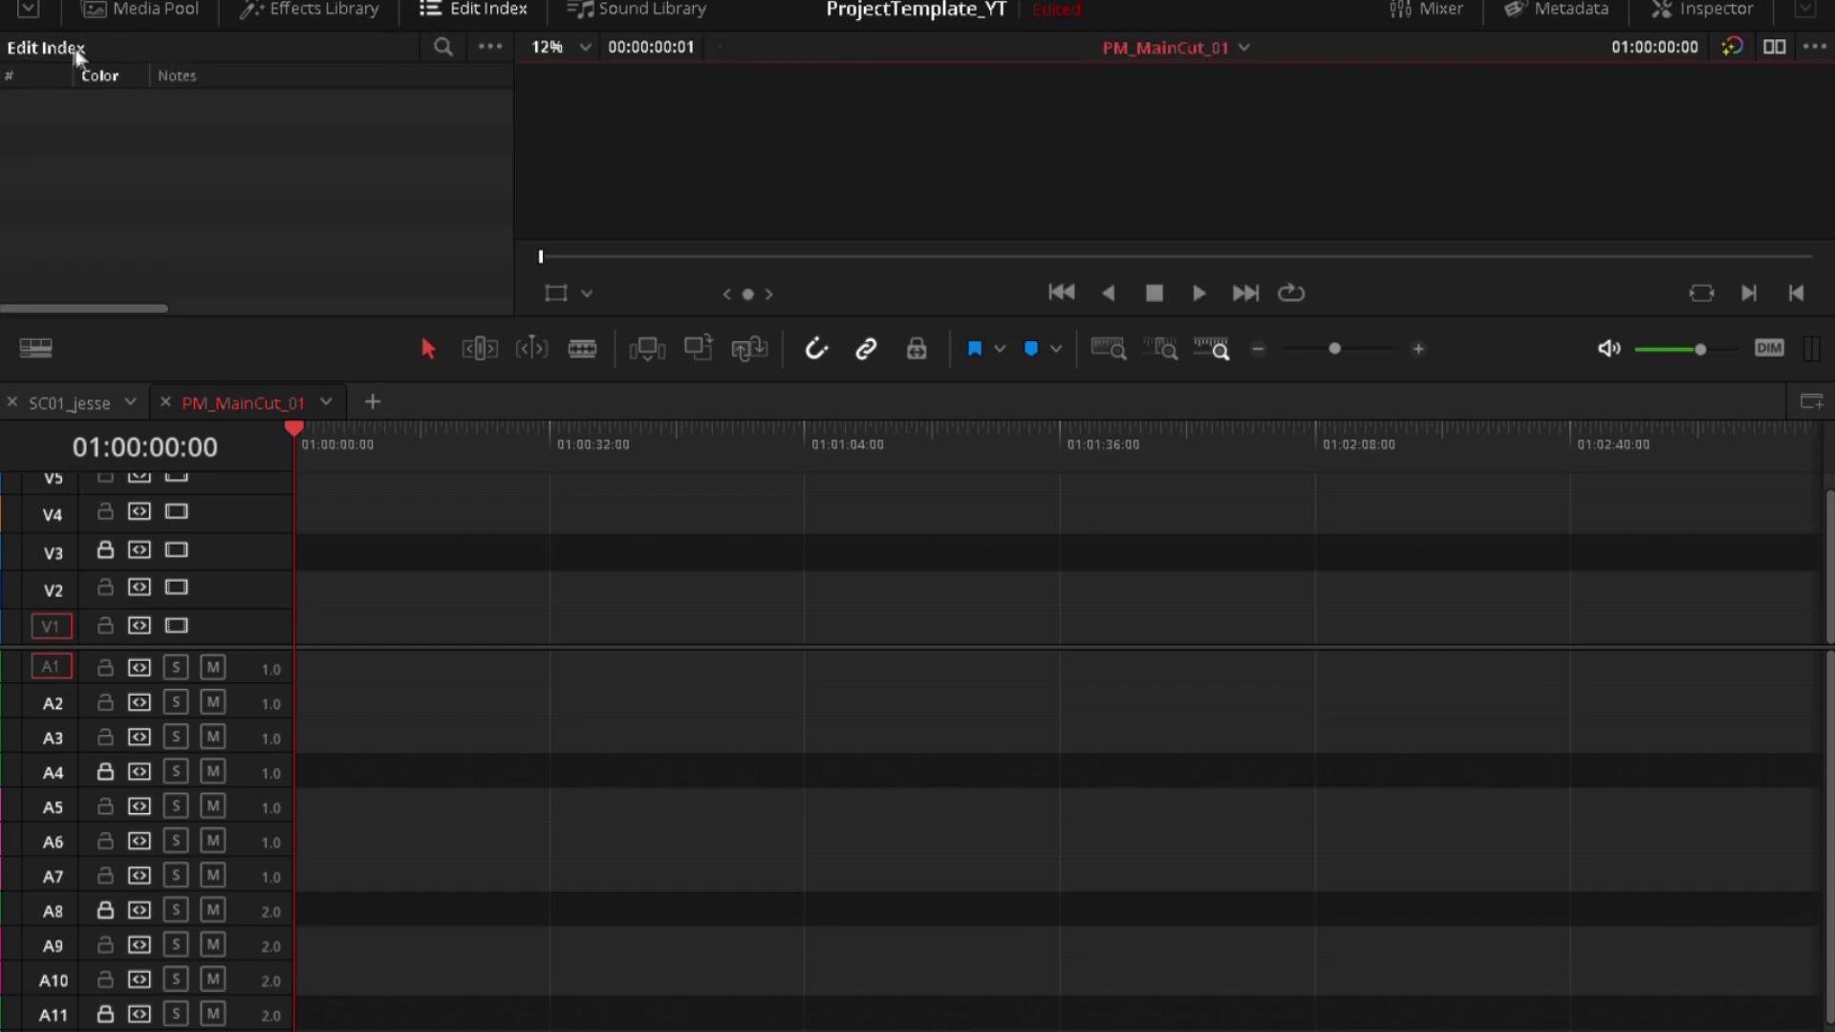
{"action": "left_click", "coordinate": [36, 13]}
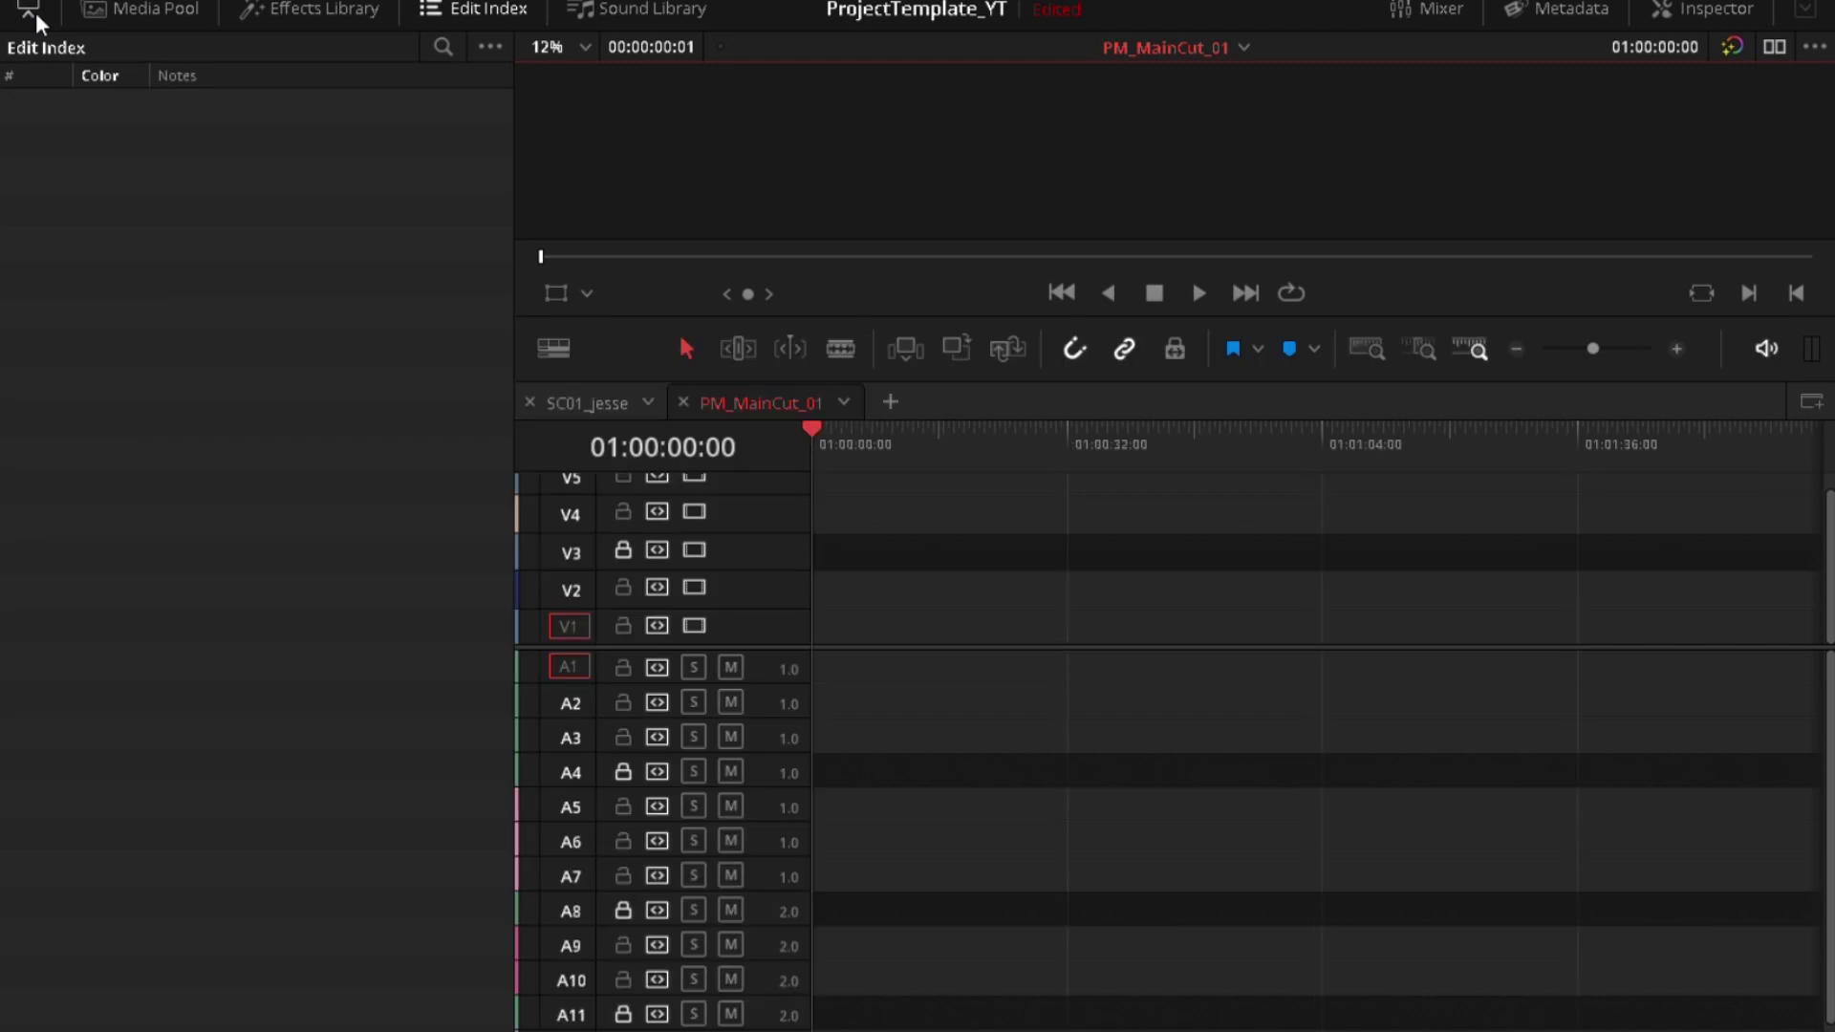
{"action": "left_click", "coordinate": [494, 48]}
{"action": "left_click", "coordinate": [490, 48]}
{"action": "mouse_move", "coordinate": [574, 207]}
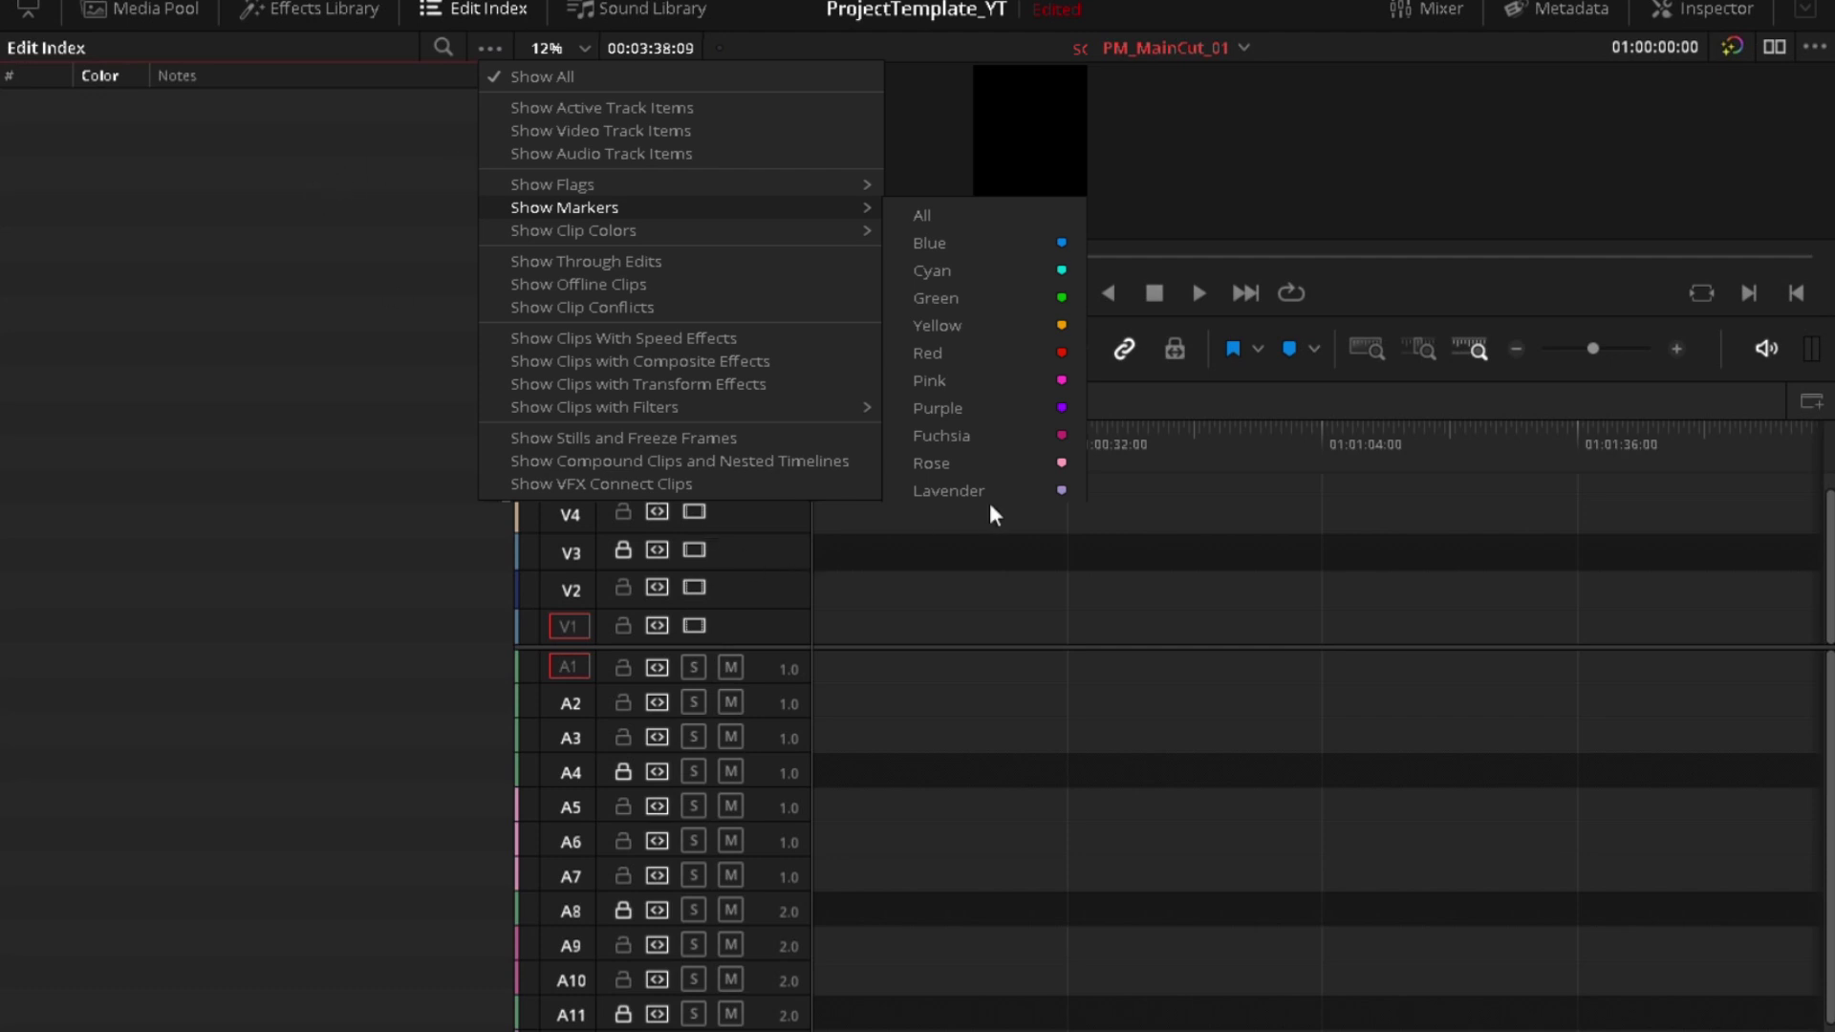
{"action": "left_click", "coordinate": [902, 489]}
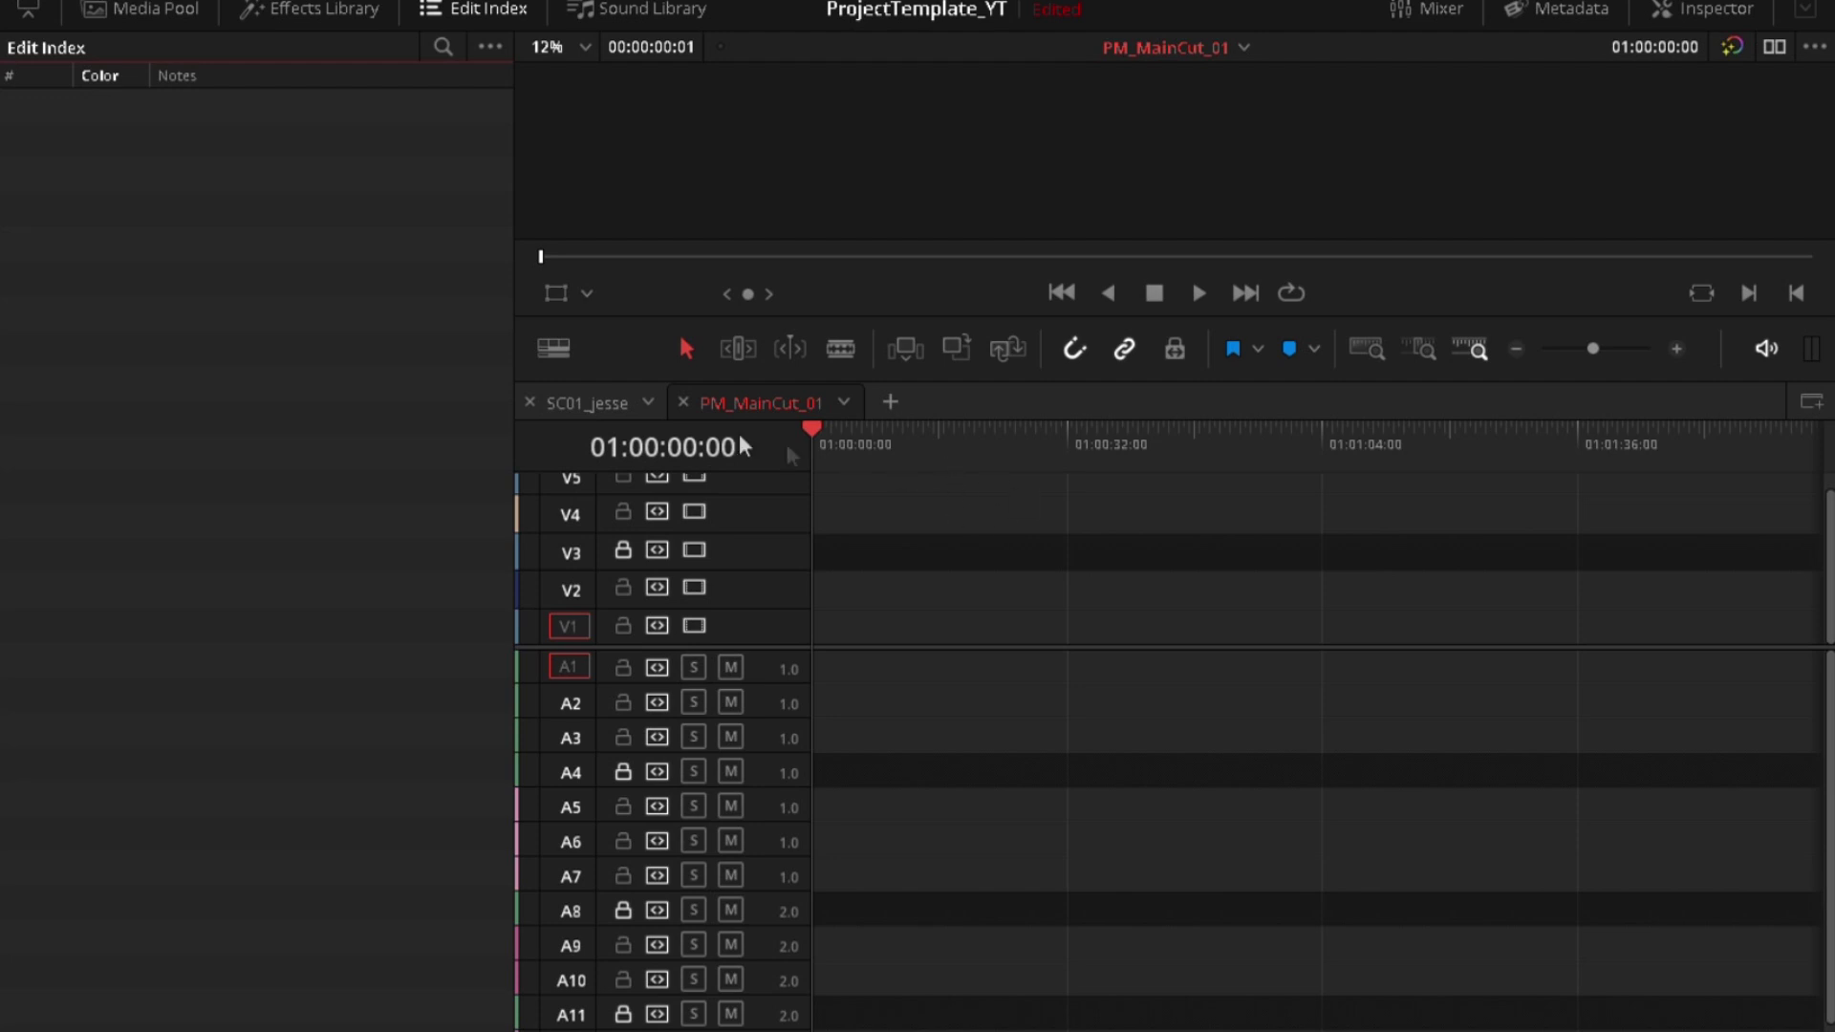
On SC01_jesse, check the setup1 and setup2 markers, then park at 01:03:07:04 and zoom in.
{"action": "left_click", "coordinate": [591, 404]}
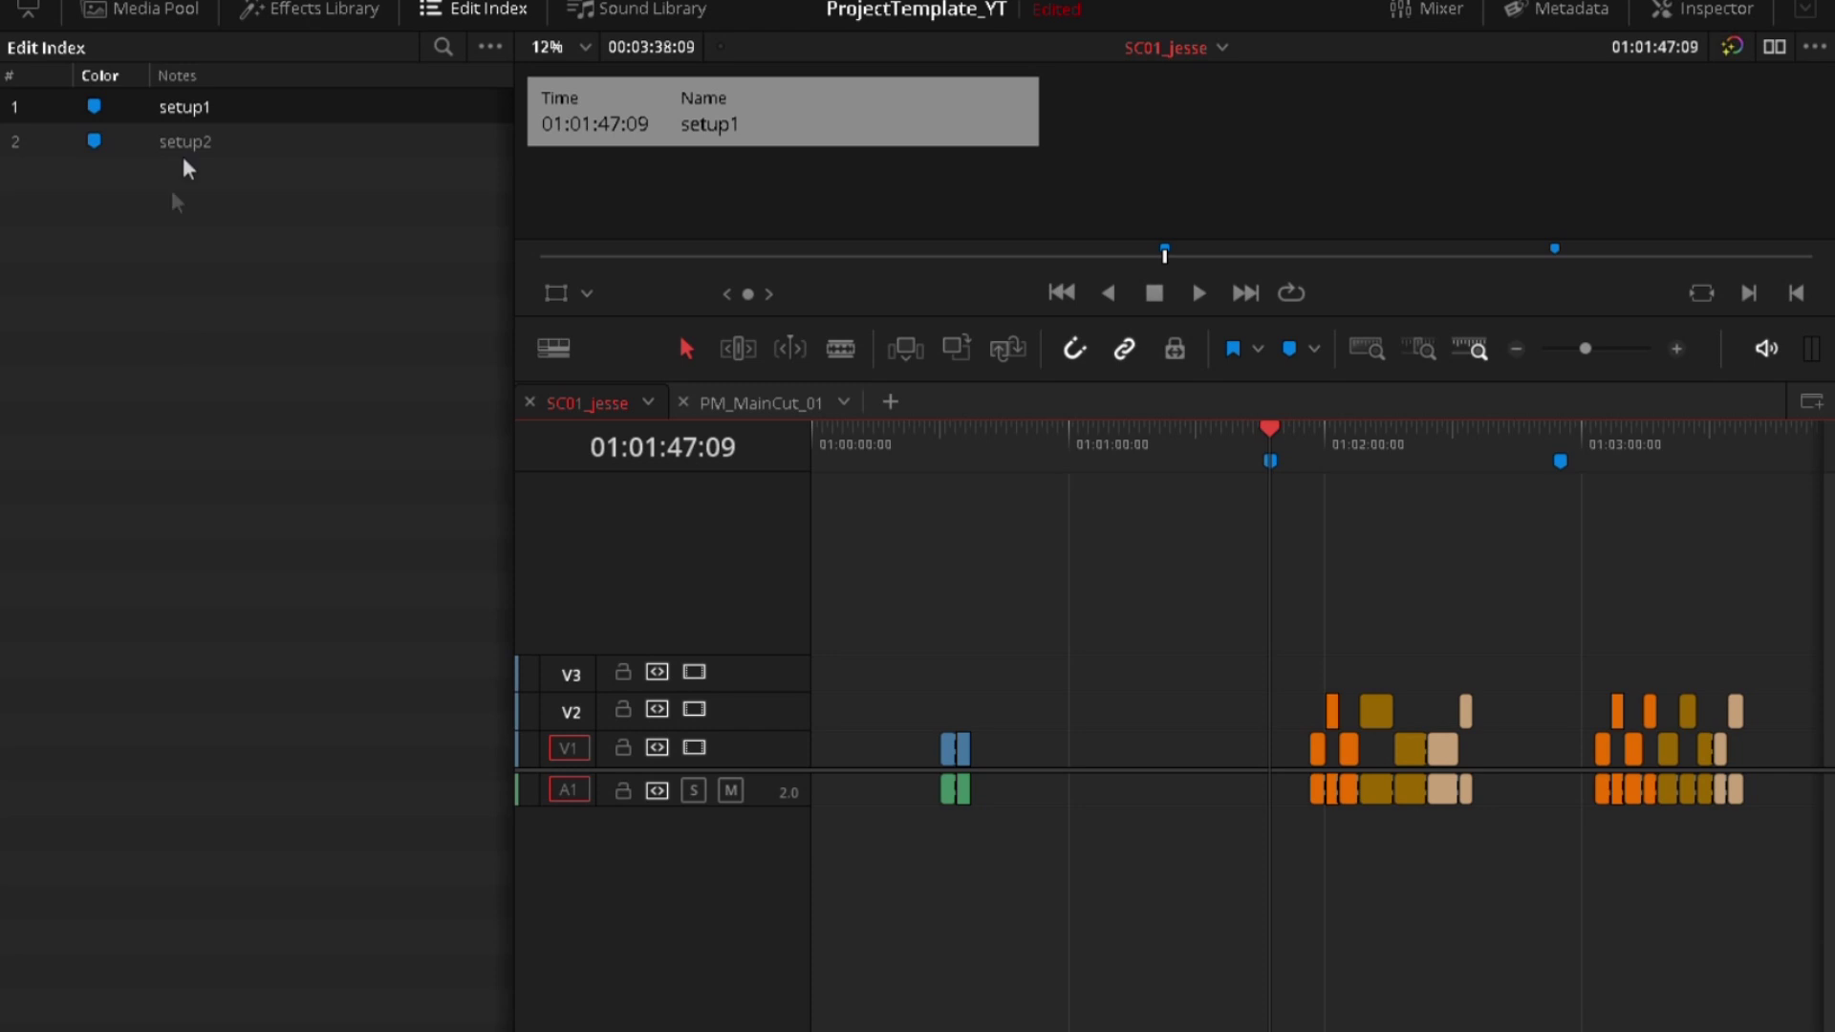
{"action": "left_click", "coordinate": [99, 146]}
{"action": "left_click", "coordinate": [95, 101]}
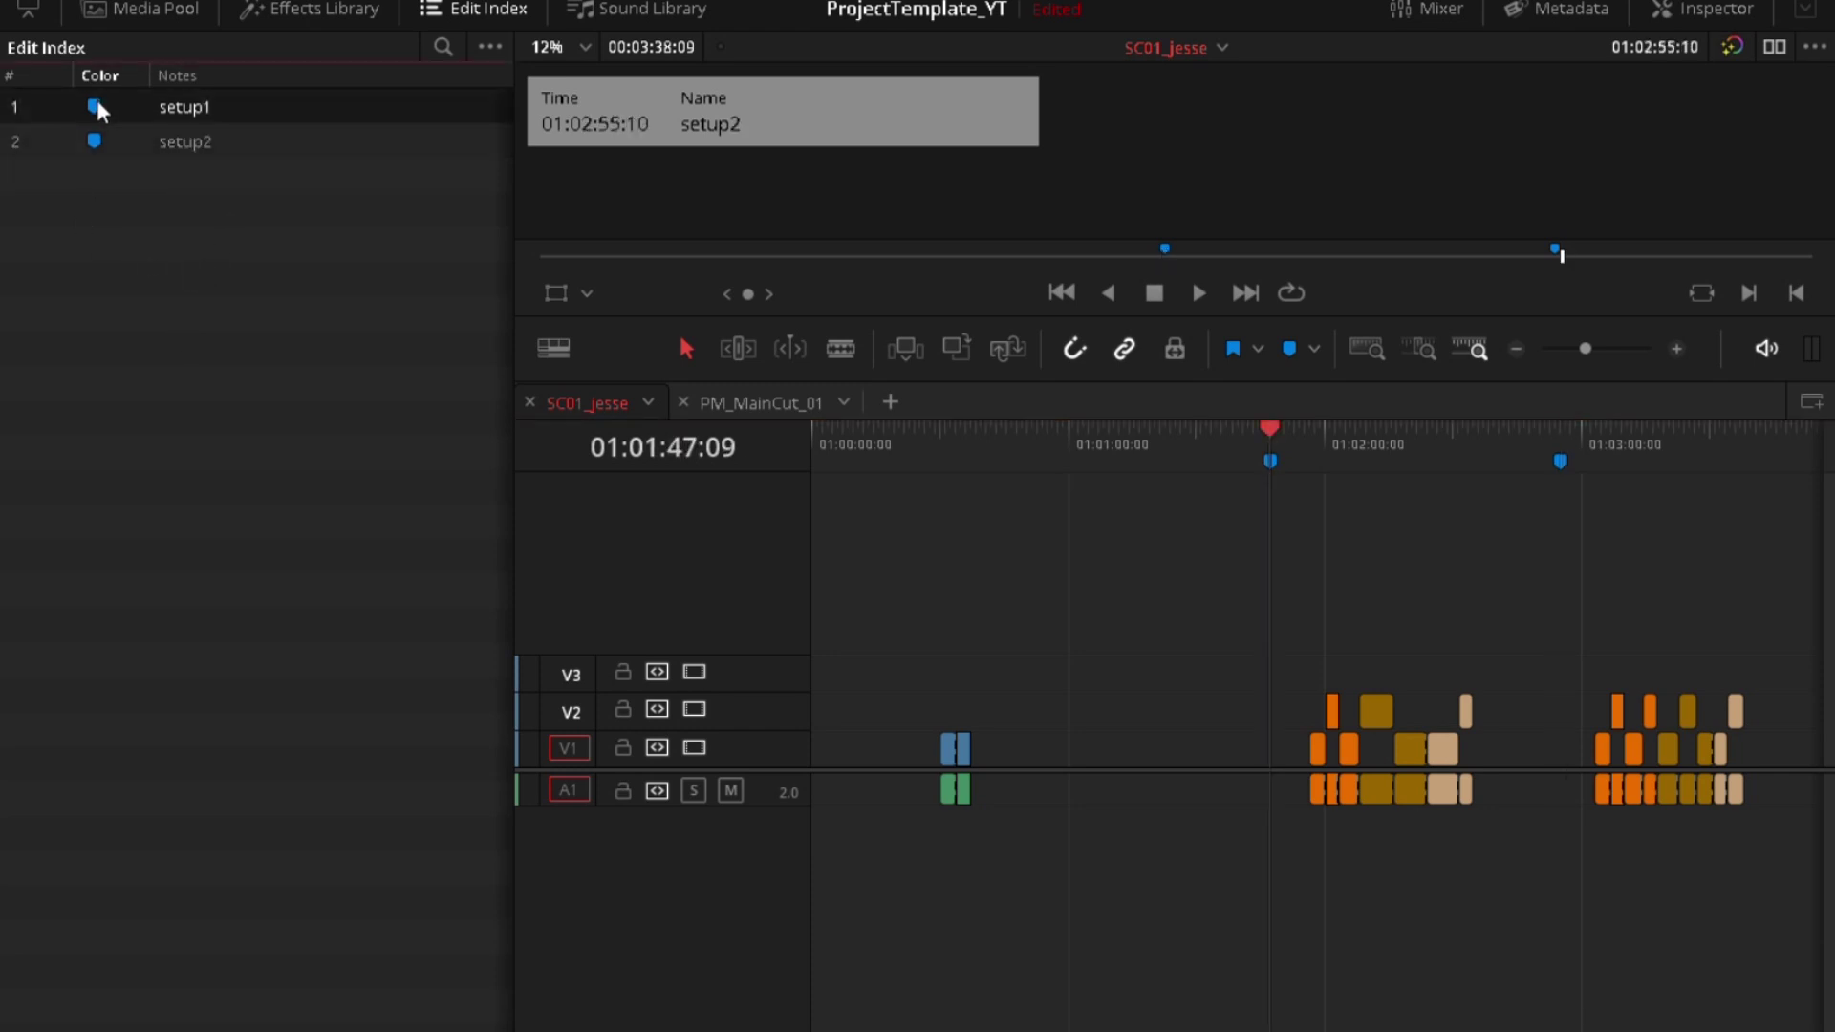
{"action": "left_click", "coordinate": [92, 140]}
{"action": "left_click", "coordinate": [96, 115]}
{"action": "left_click", "coordinate": [92, 146]}
{"action": "left_click", "coordinate": [1615, 463]}
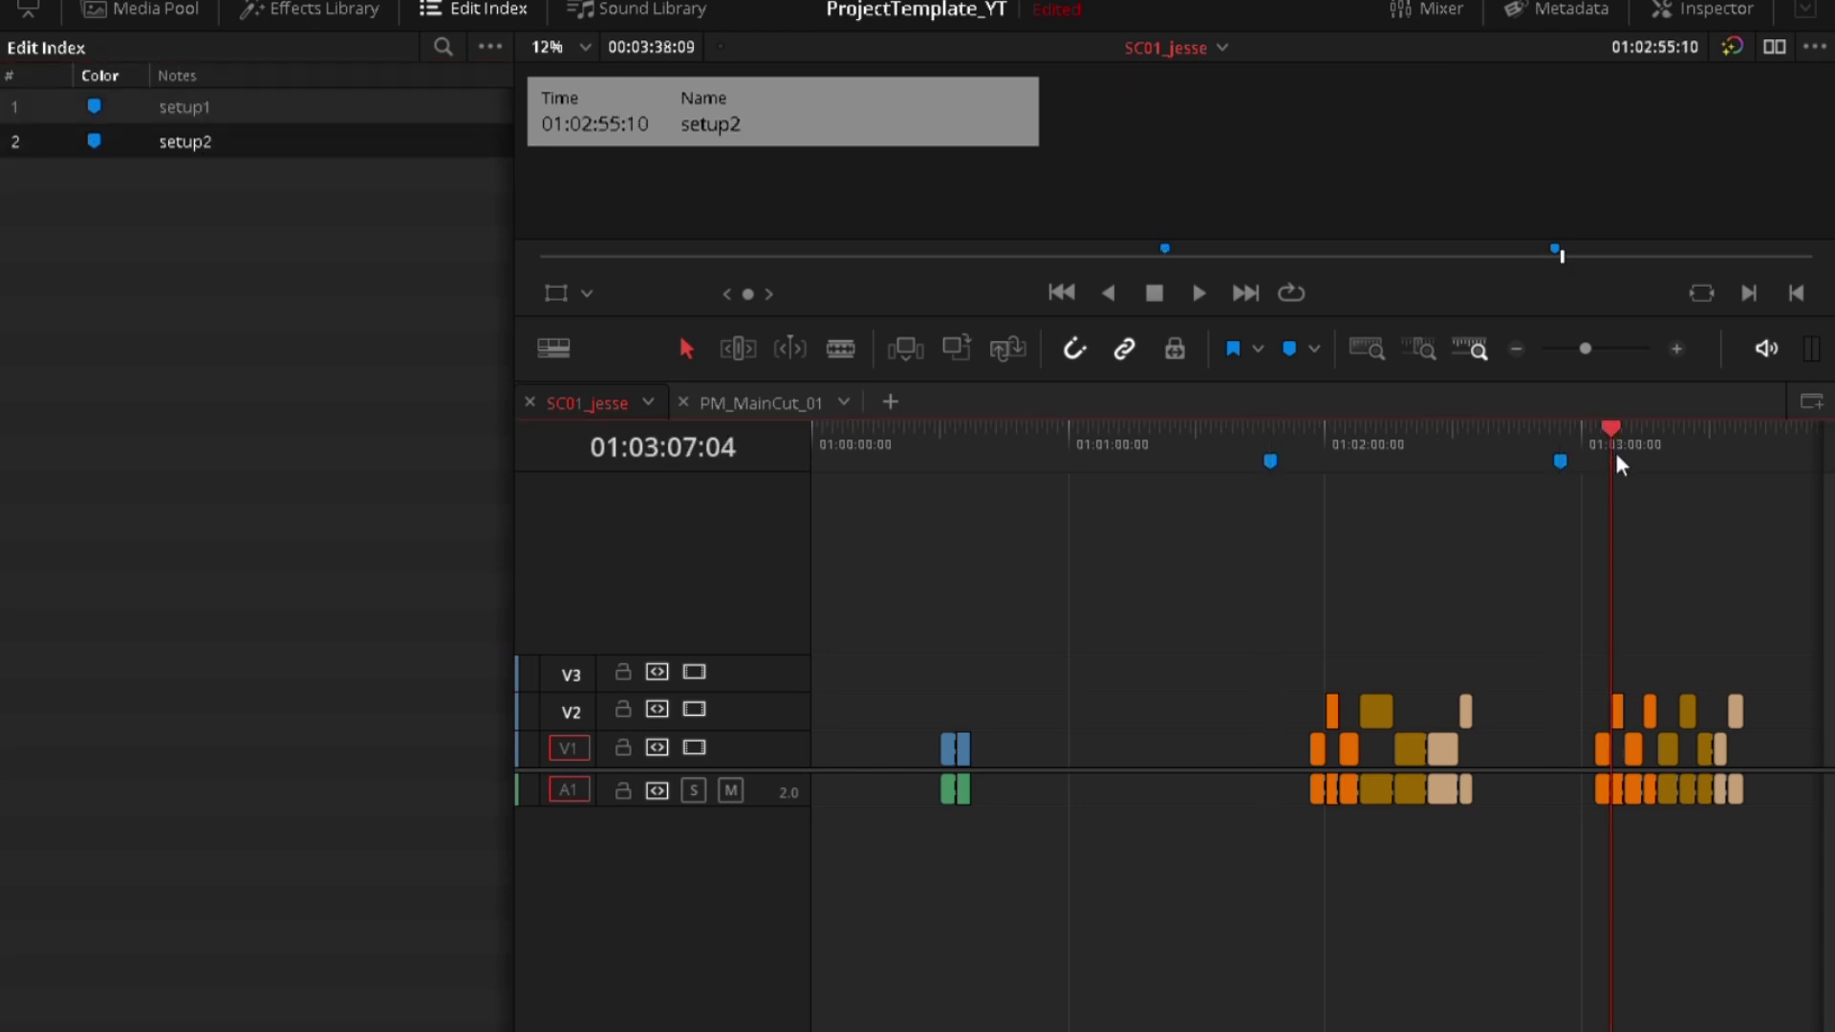
{"action": "key", "text": "ctrl+equal"}
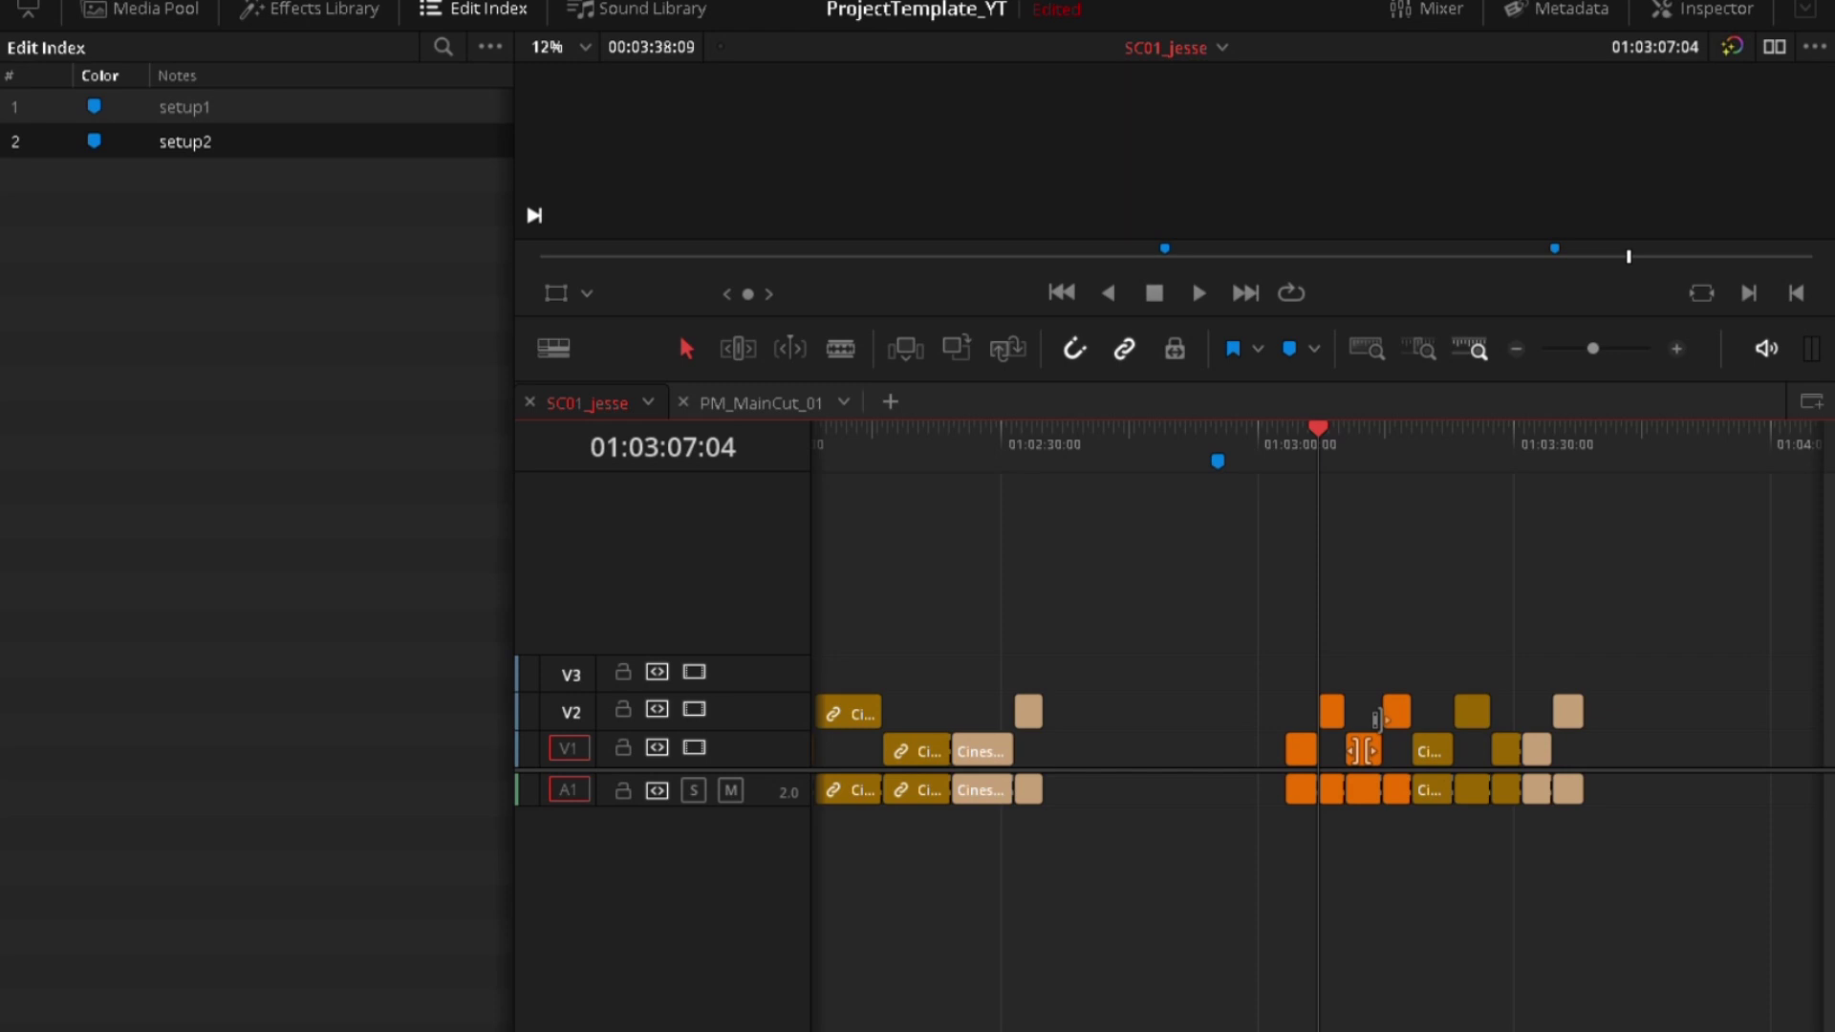
Paste the orange V2 clip into PM_MainCut_01 and stack a second timeline below SC01_jesse.
{"action": "left_click", "coordinate": [1336, 715]}
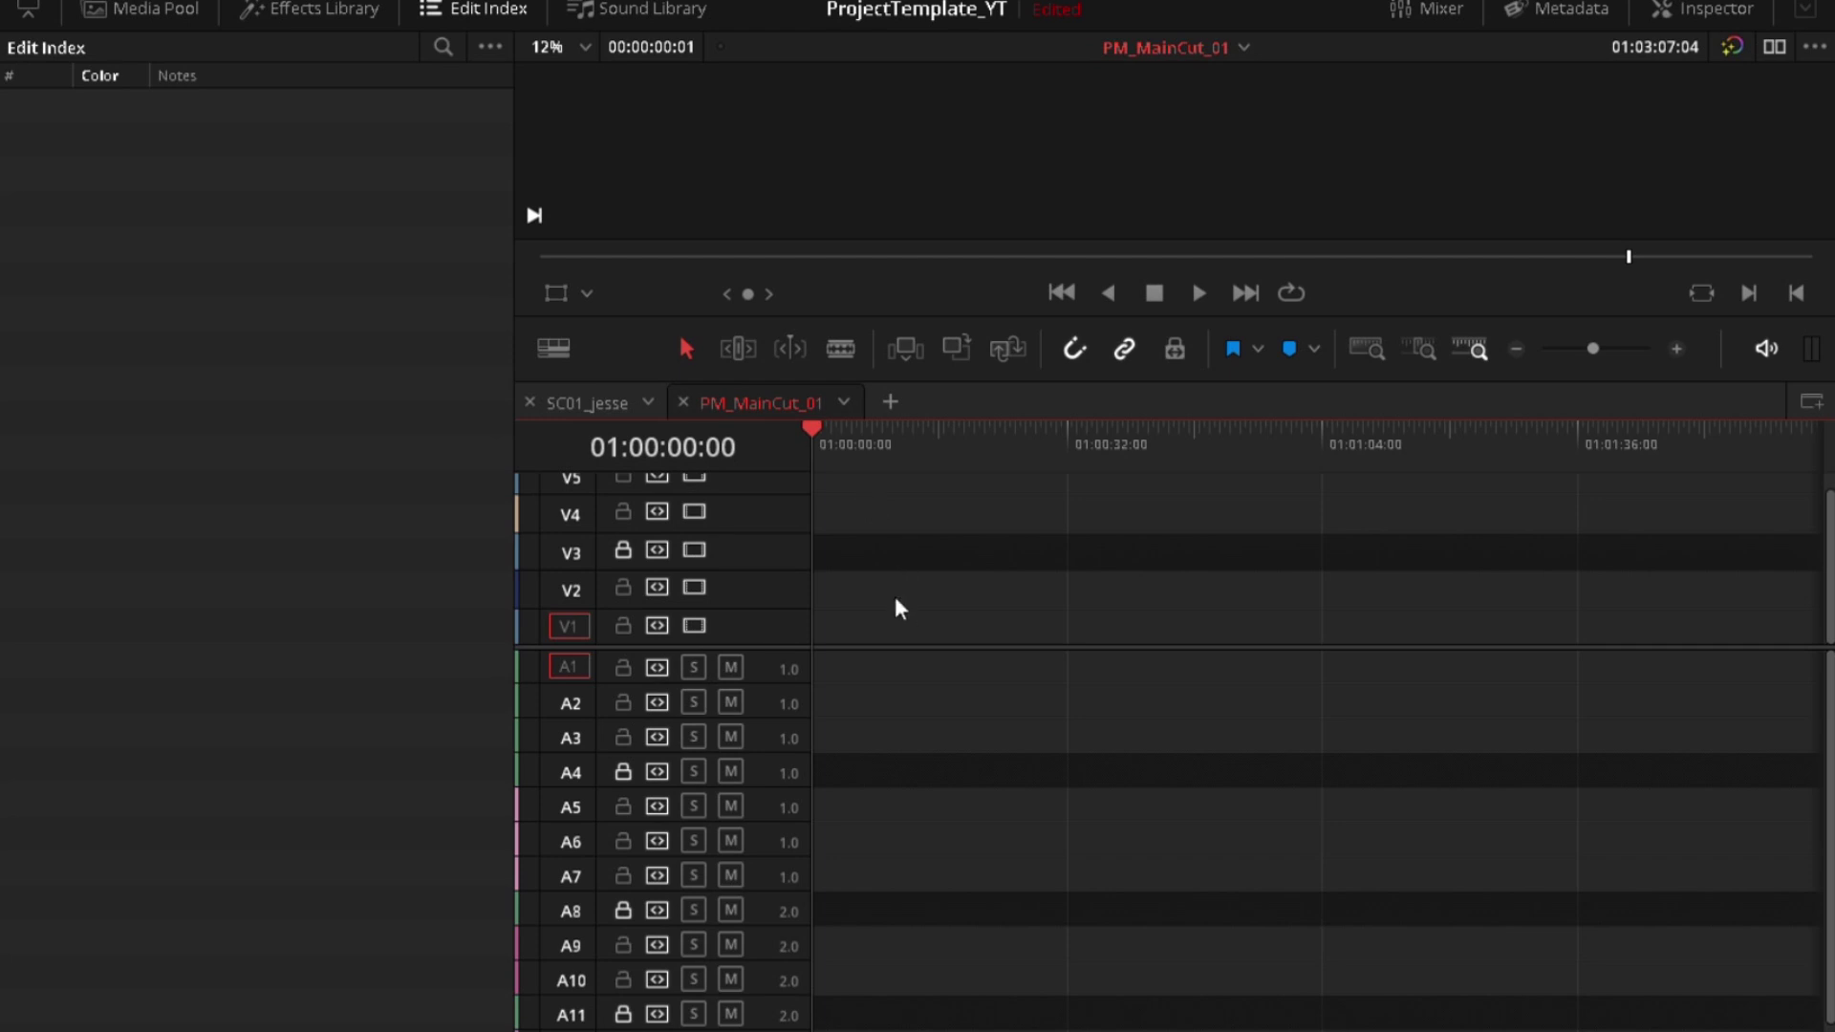
{"action": "key", "text": "ctrl+v"}
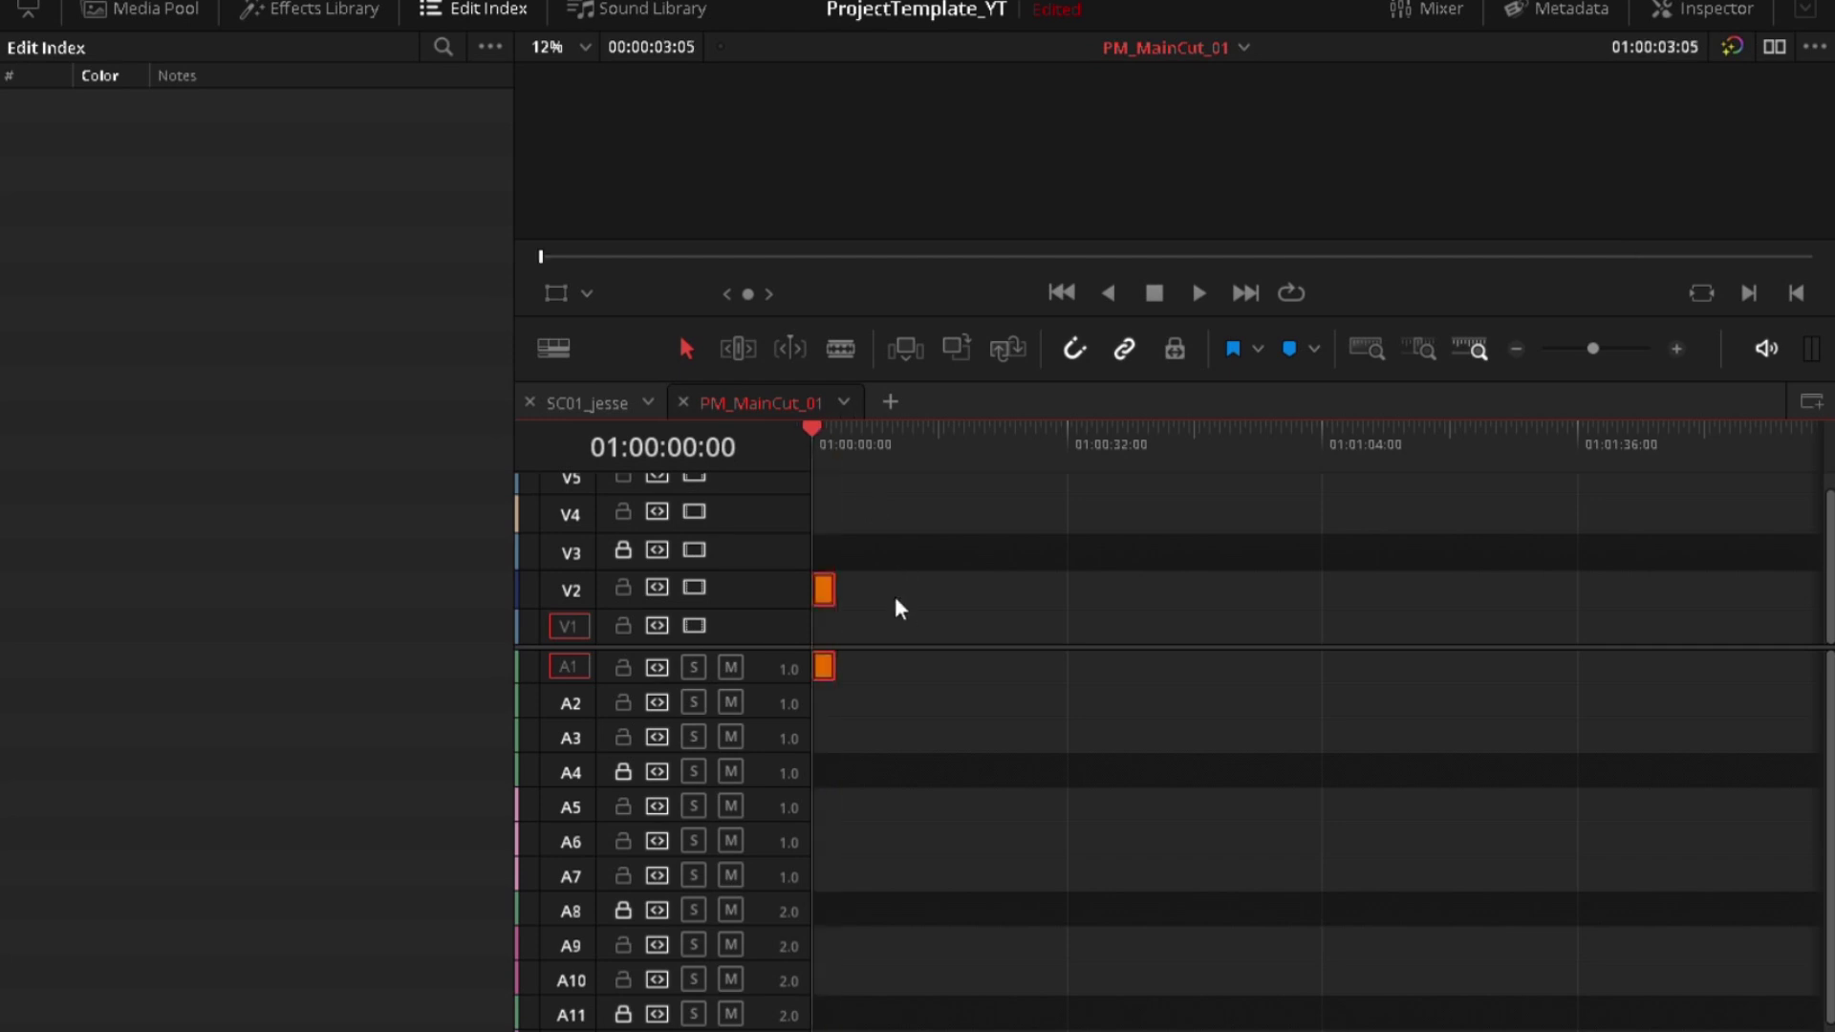
{"action": "left_click", "coordinate": [618, 414]}
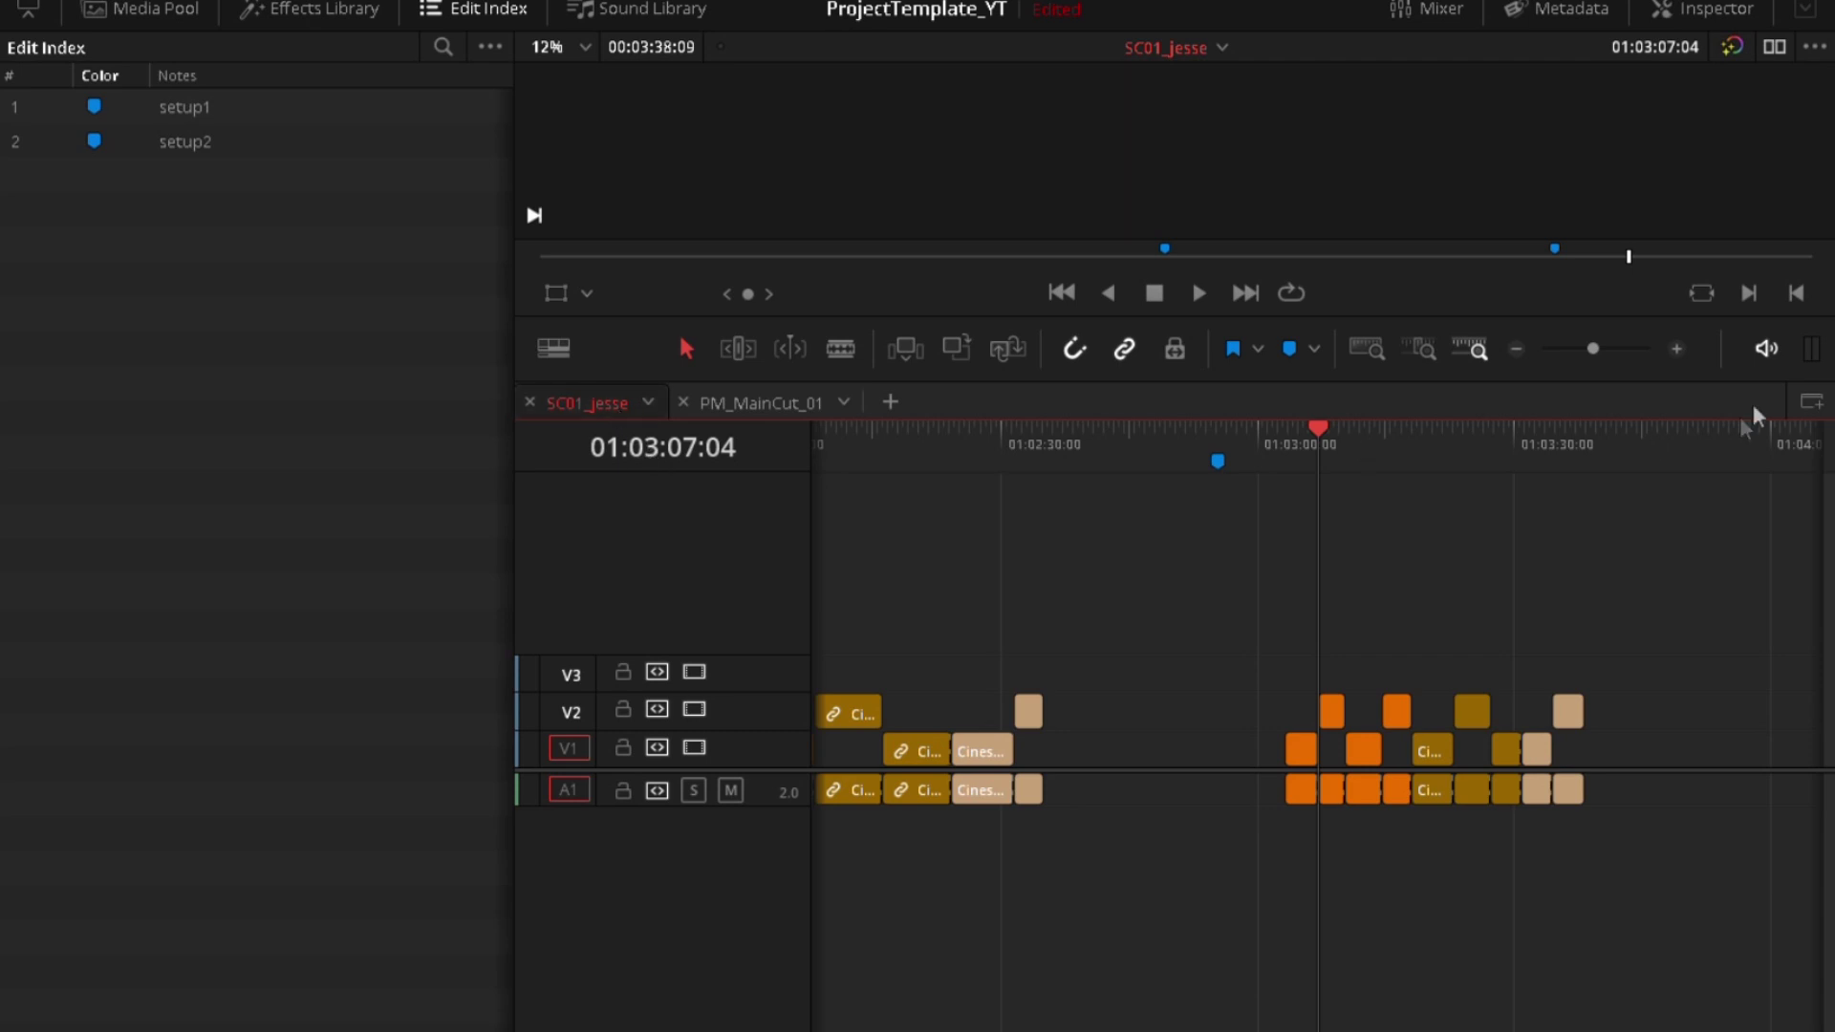
{"action": "left_click", "coordinate": [1816, 403]}
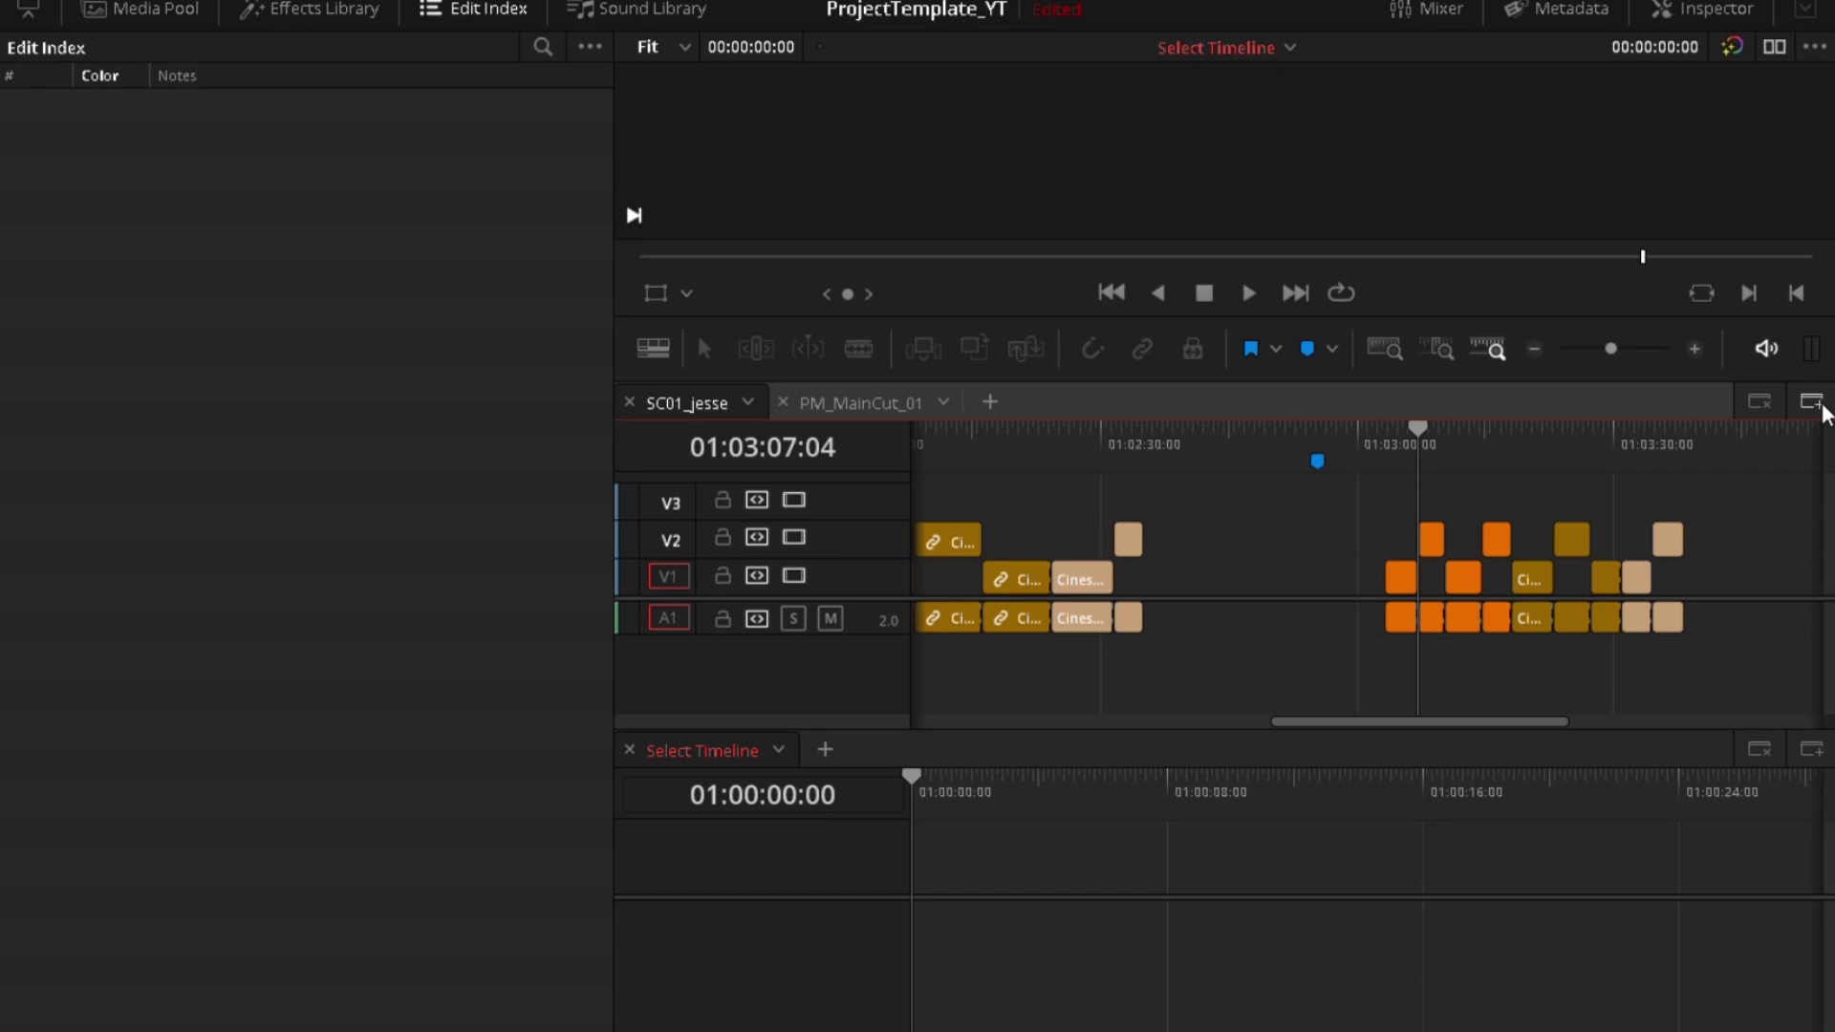
Load PM_MainCut_01 in the lower pane and paste the orange clip at its start.
{"action": "left_click", "coordinate": [778, 751]}
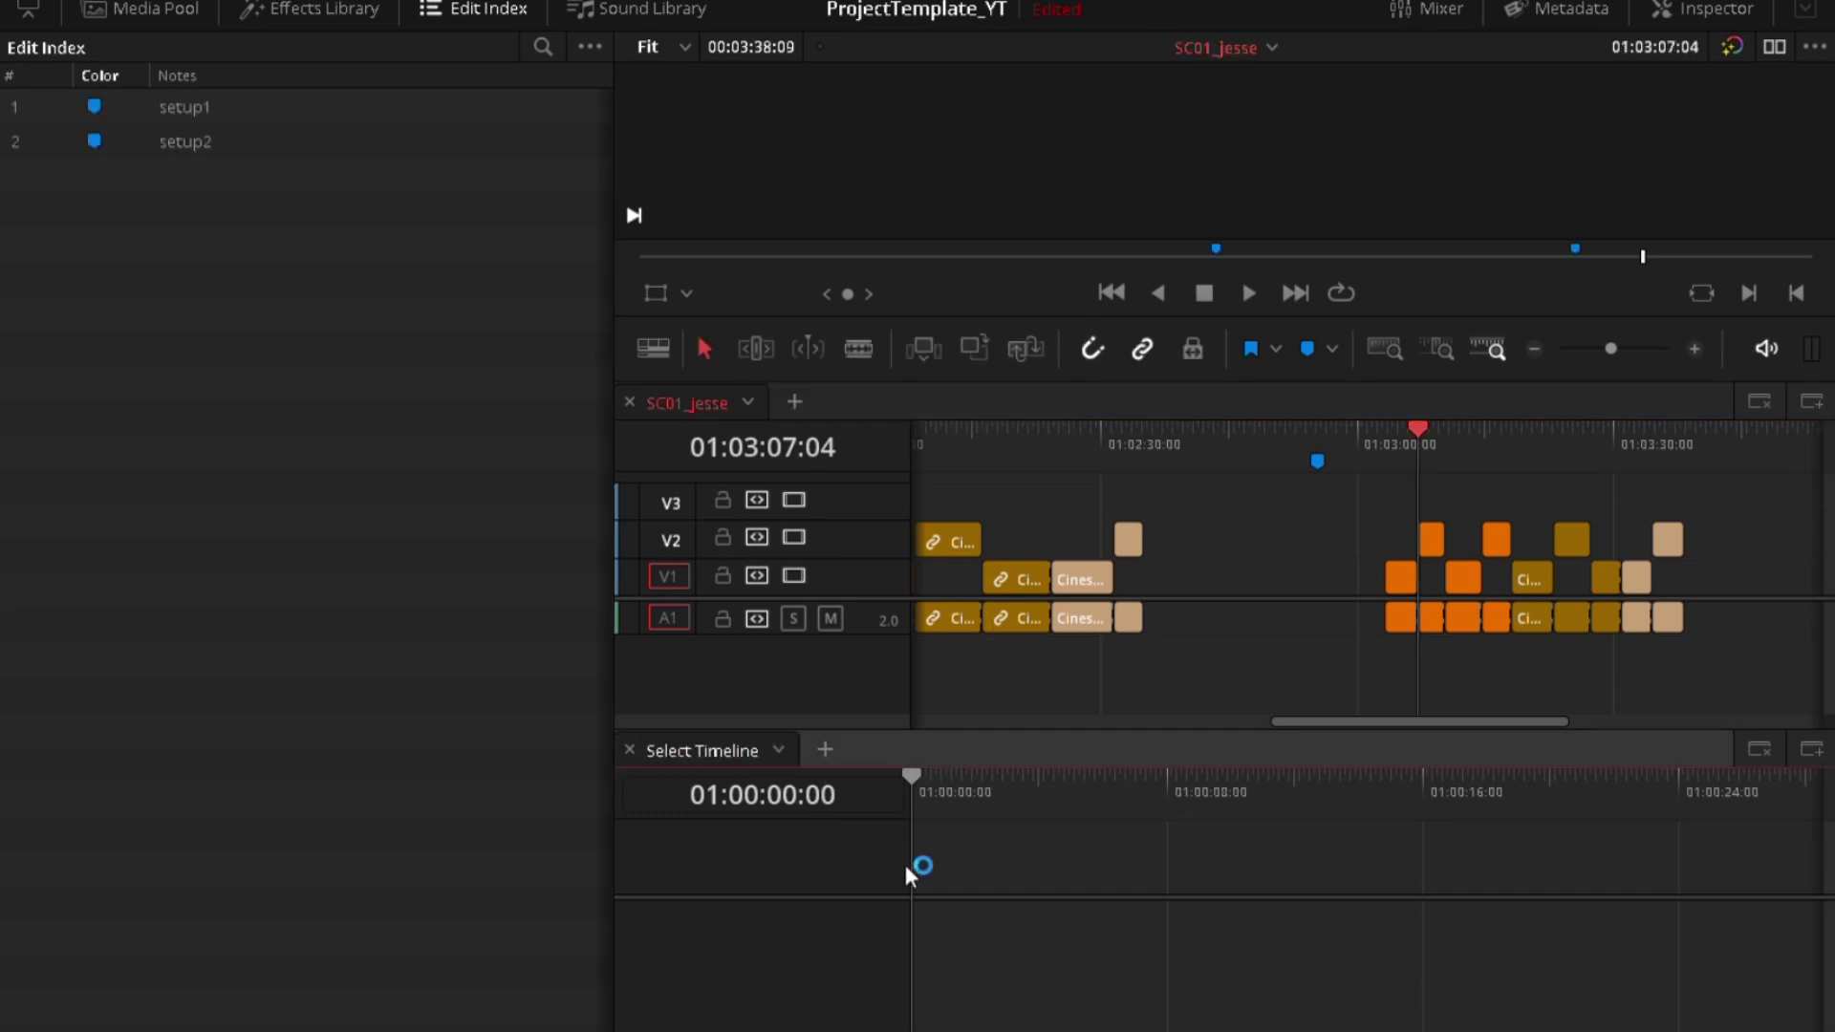
{"action": "left_click", "coordinate": [1418, 927]}
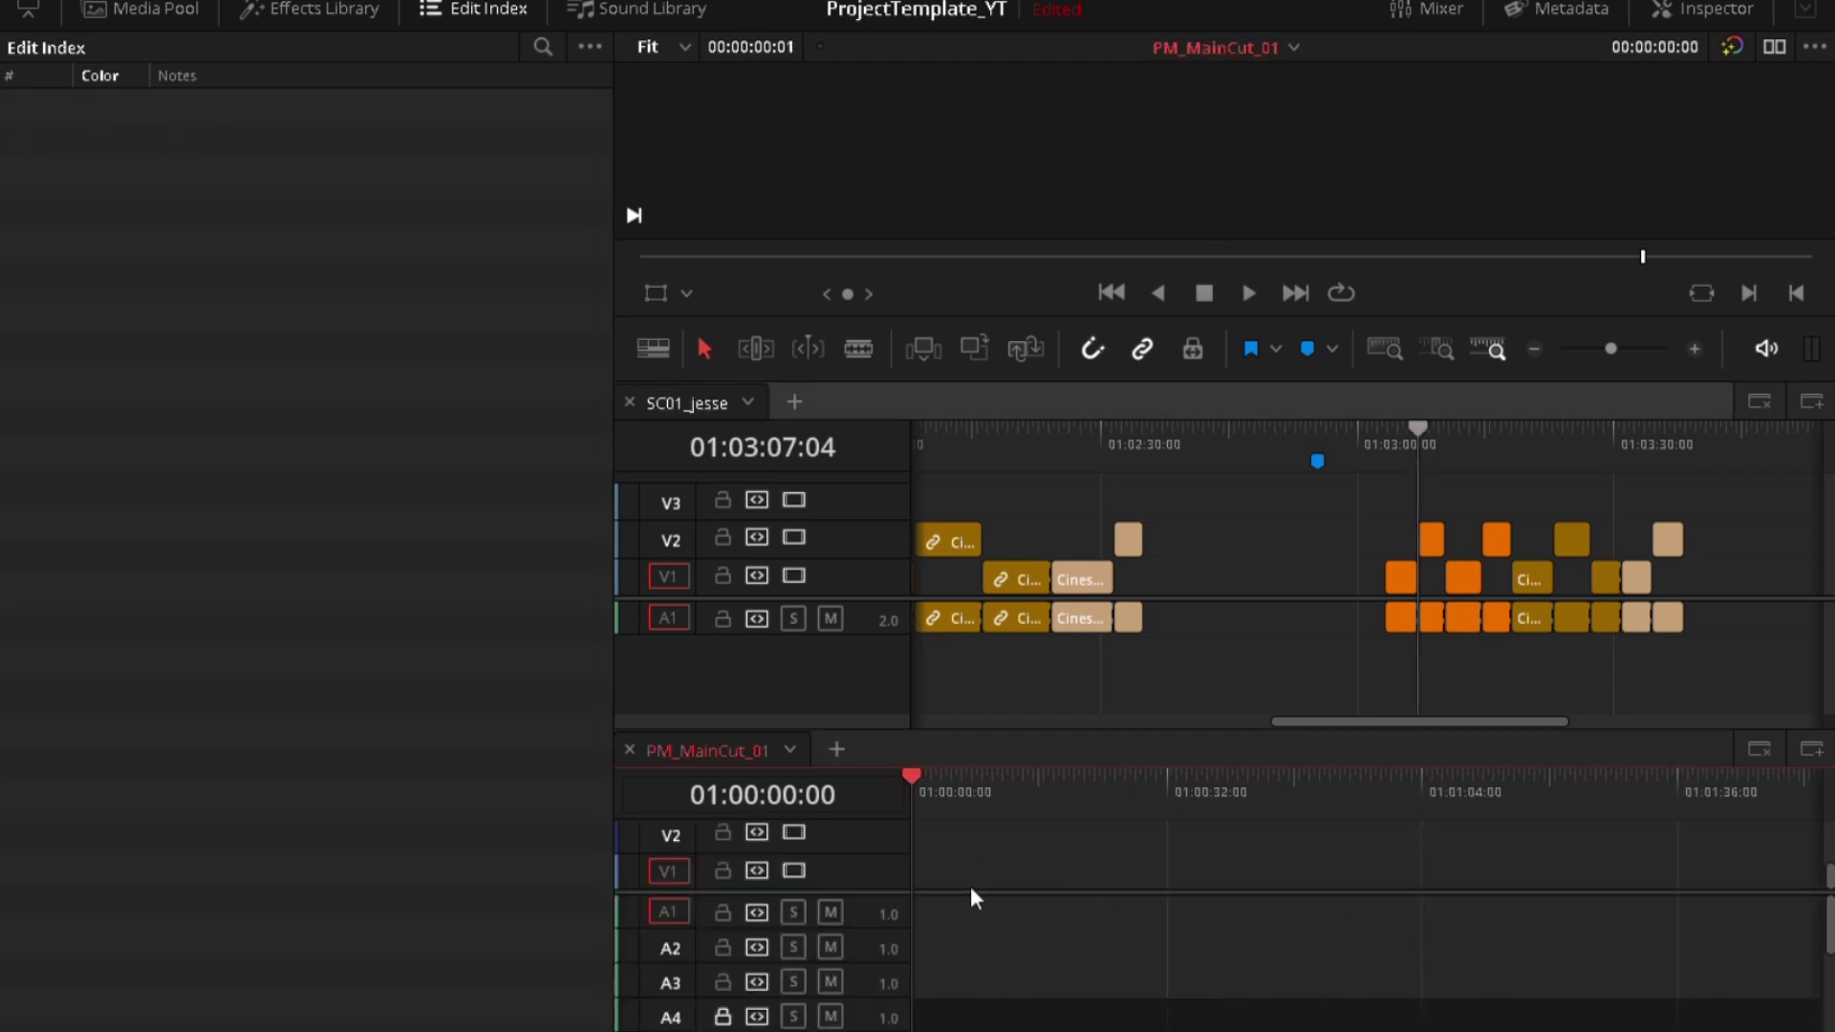
{"action": "left_click", "coordinate": [1433, 541]}
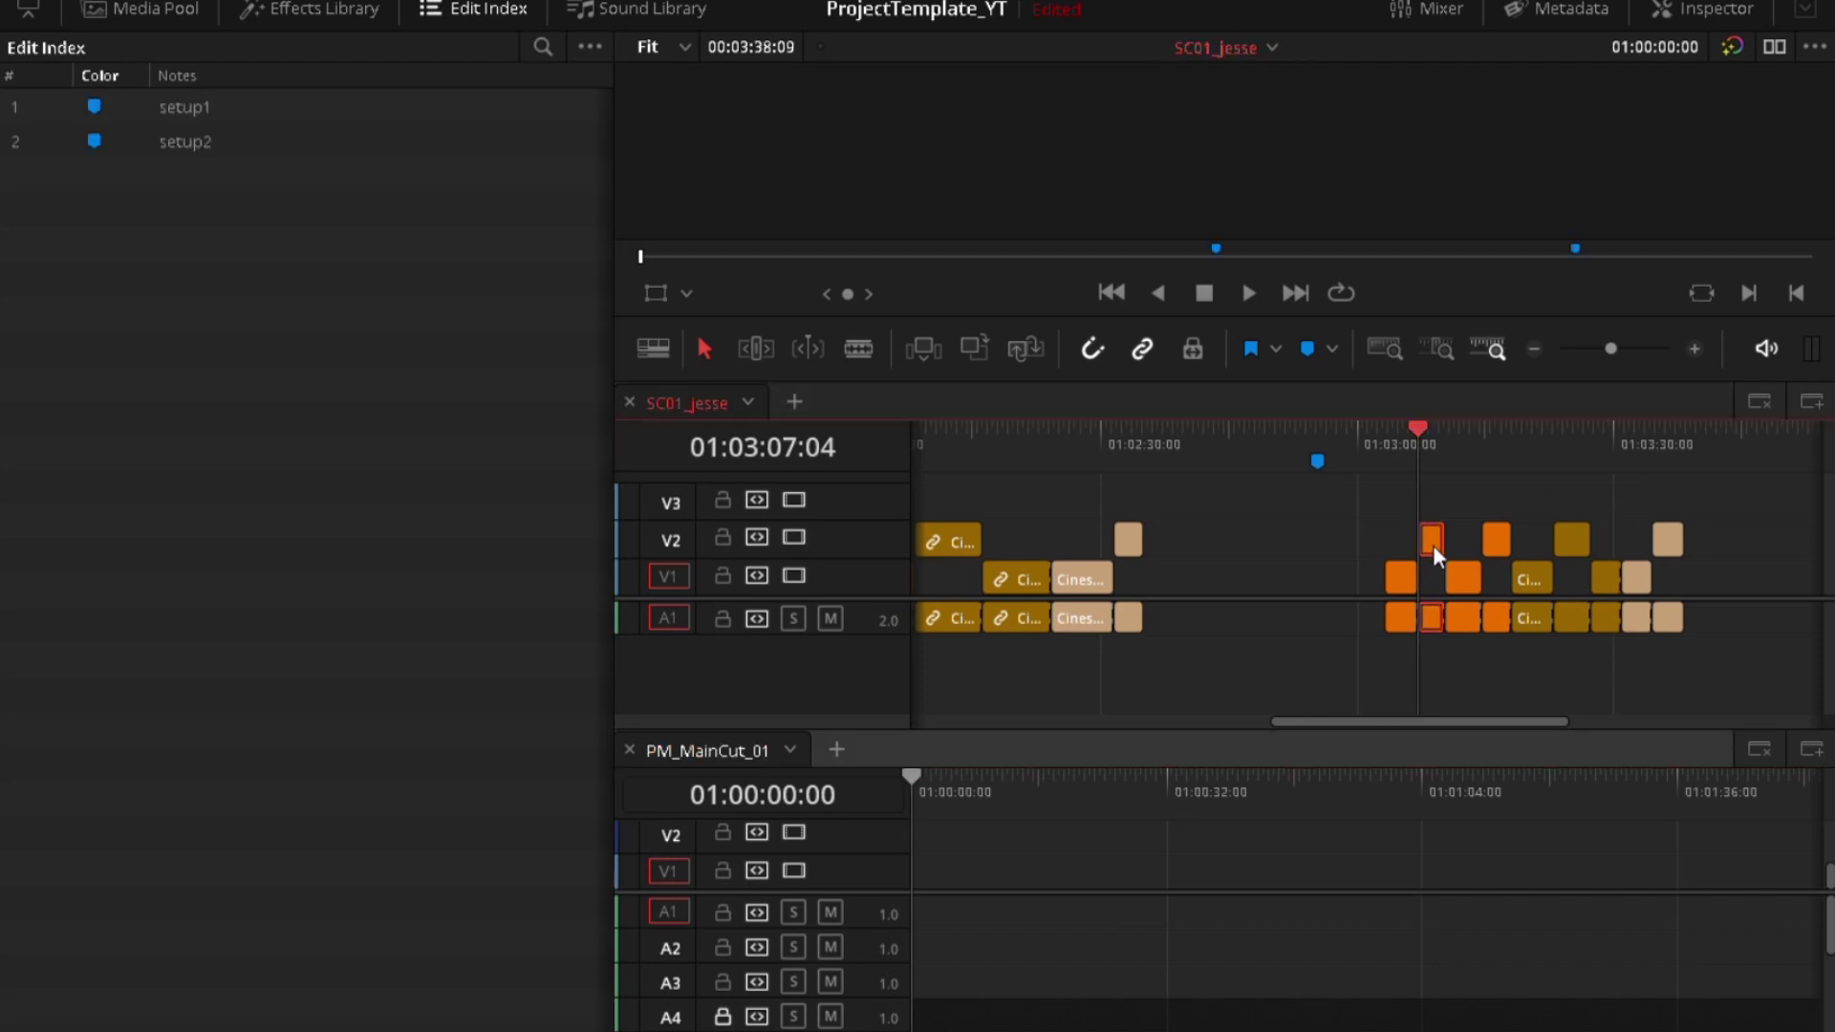
{"action": "left_click", "coordinate": [941, 844]}
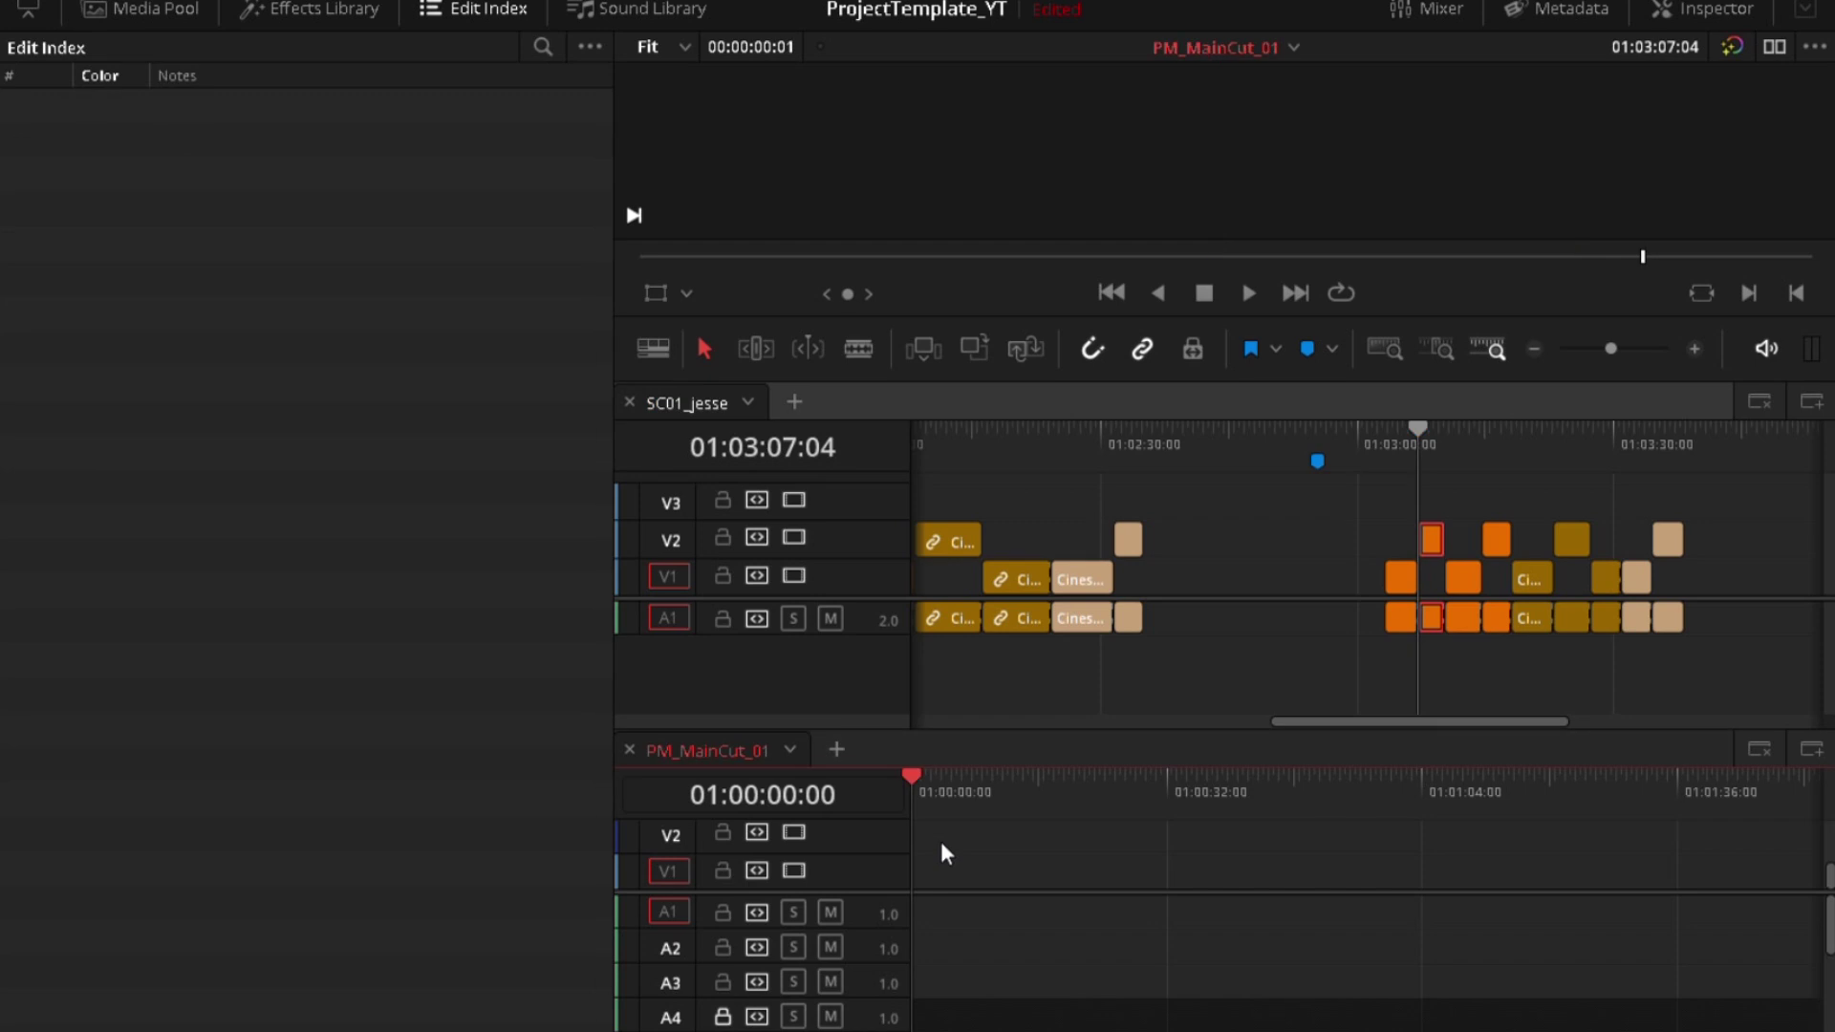
{"action": "key", "text": "ctrl+v"}
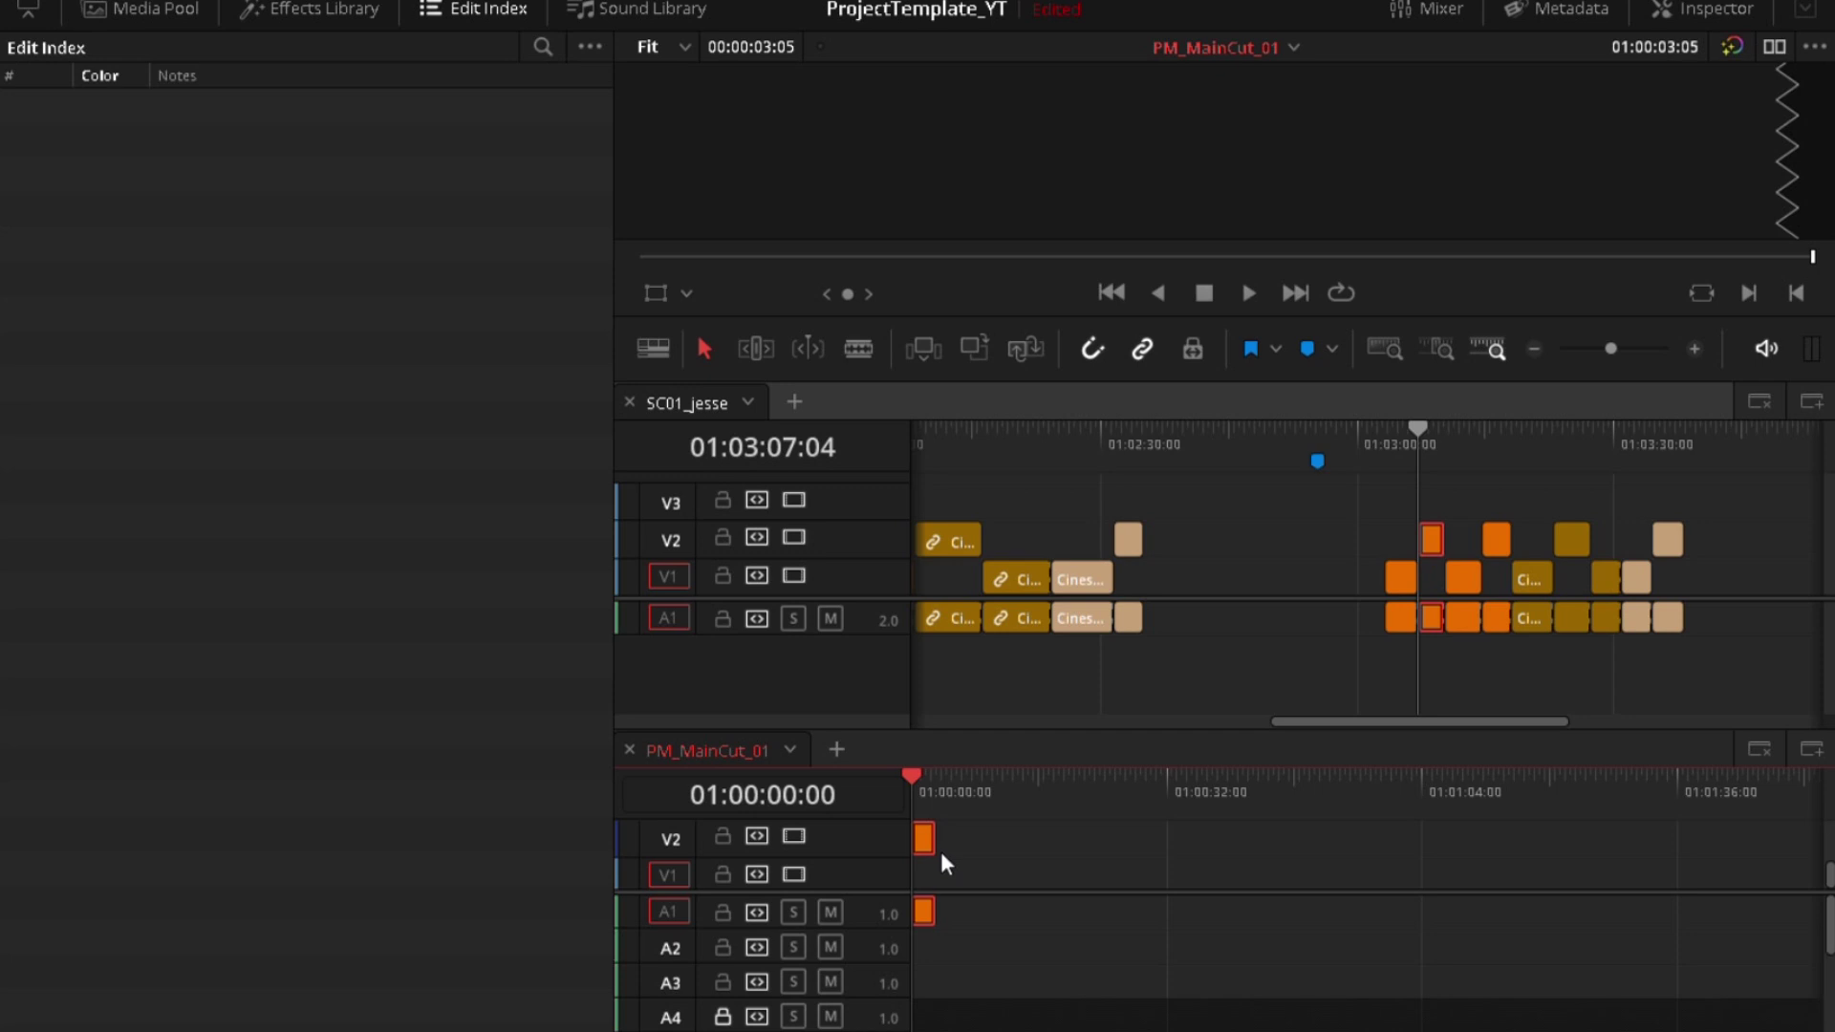
Append the beige V2 clip after the orange clip with Shift+F12.
{"action": "left_click", "coordinate": [1129, 540]}
{"action": "key", "text": "shift+F12"}
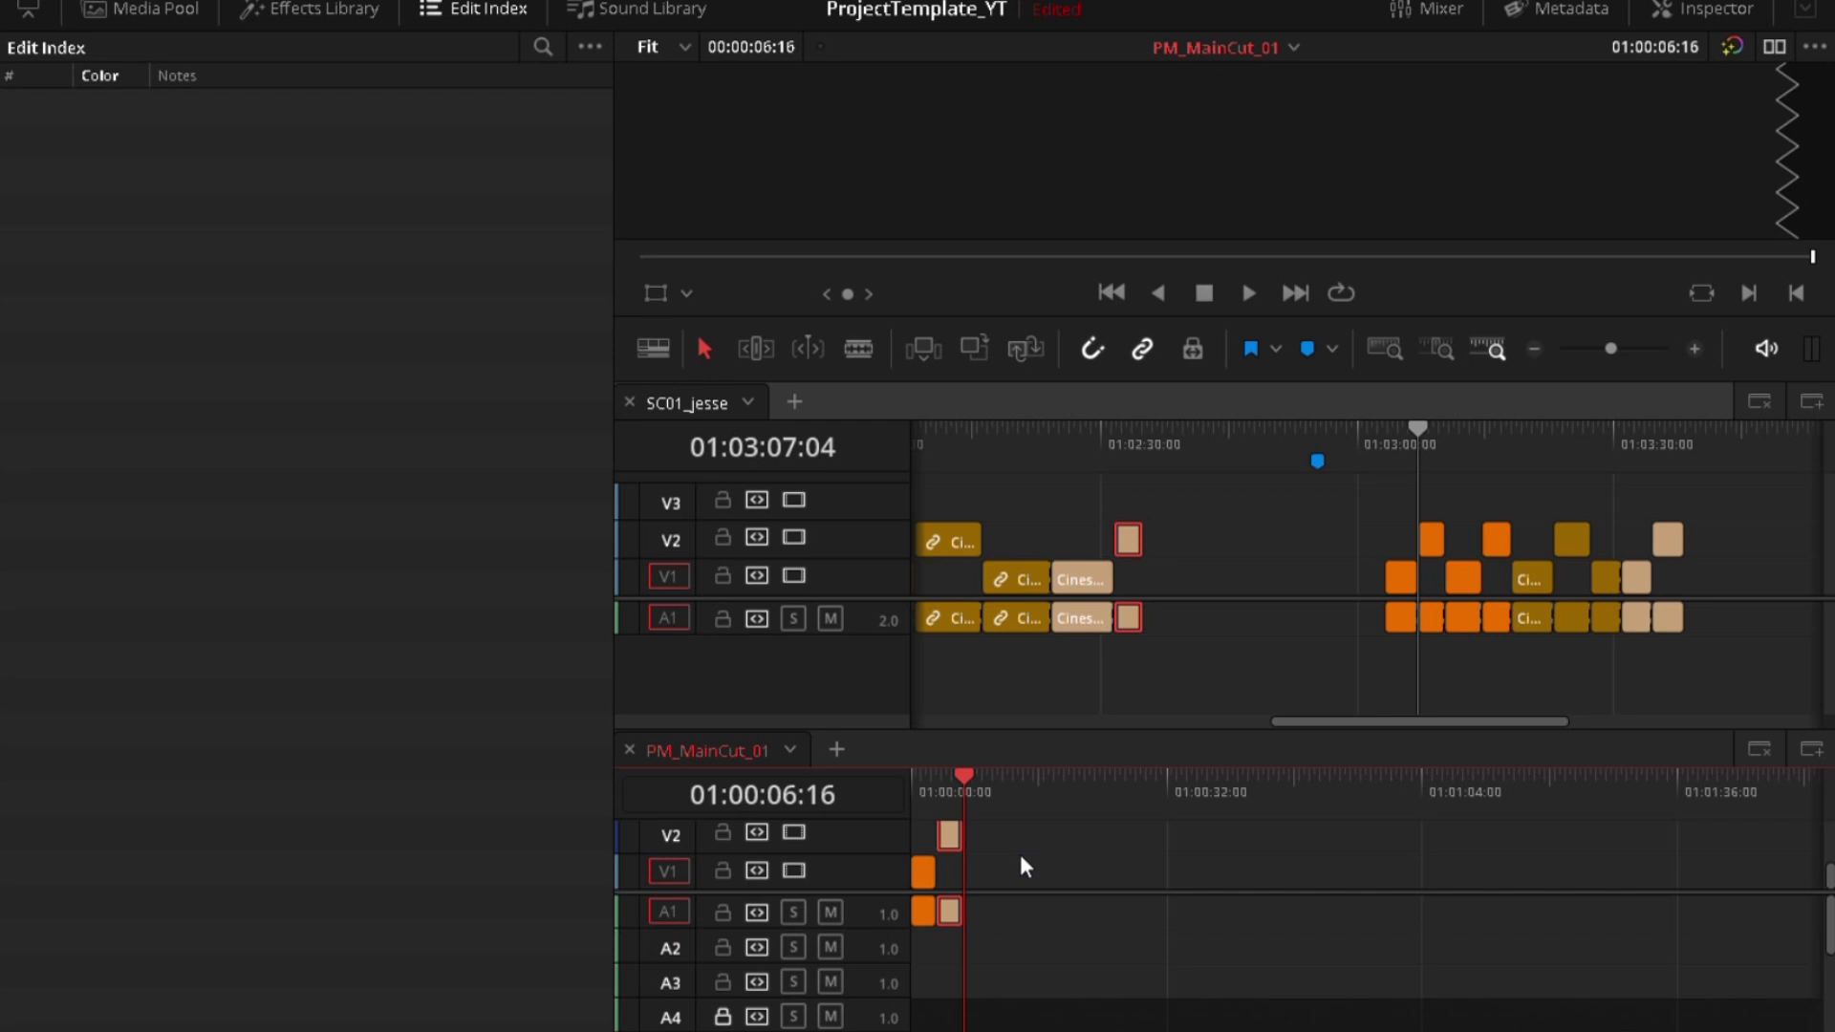
{"action": "key", "text": "ctrl+z"}
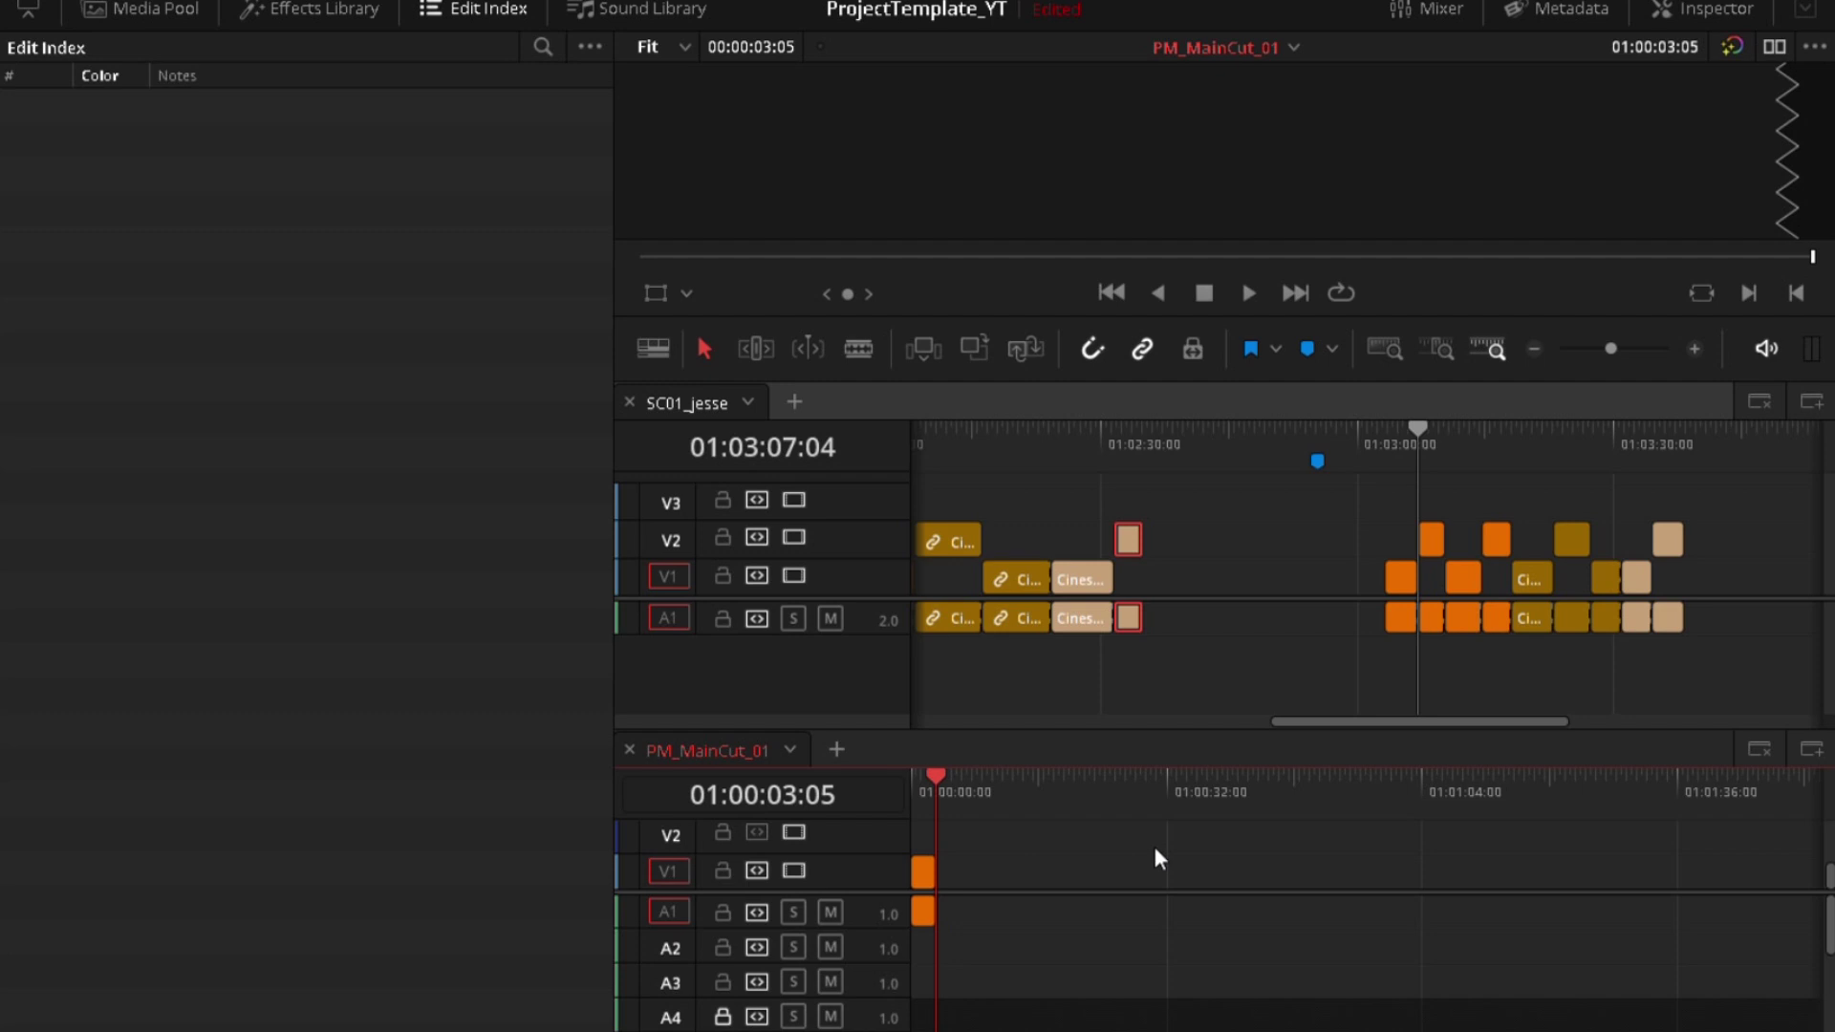
{"action": "key", "text": "shift+F12"}
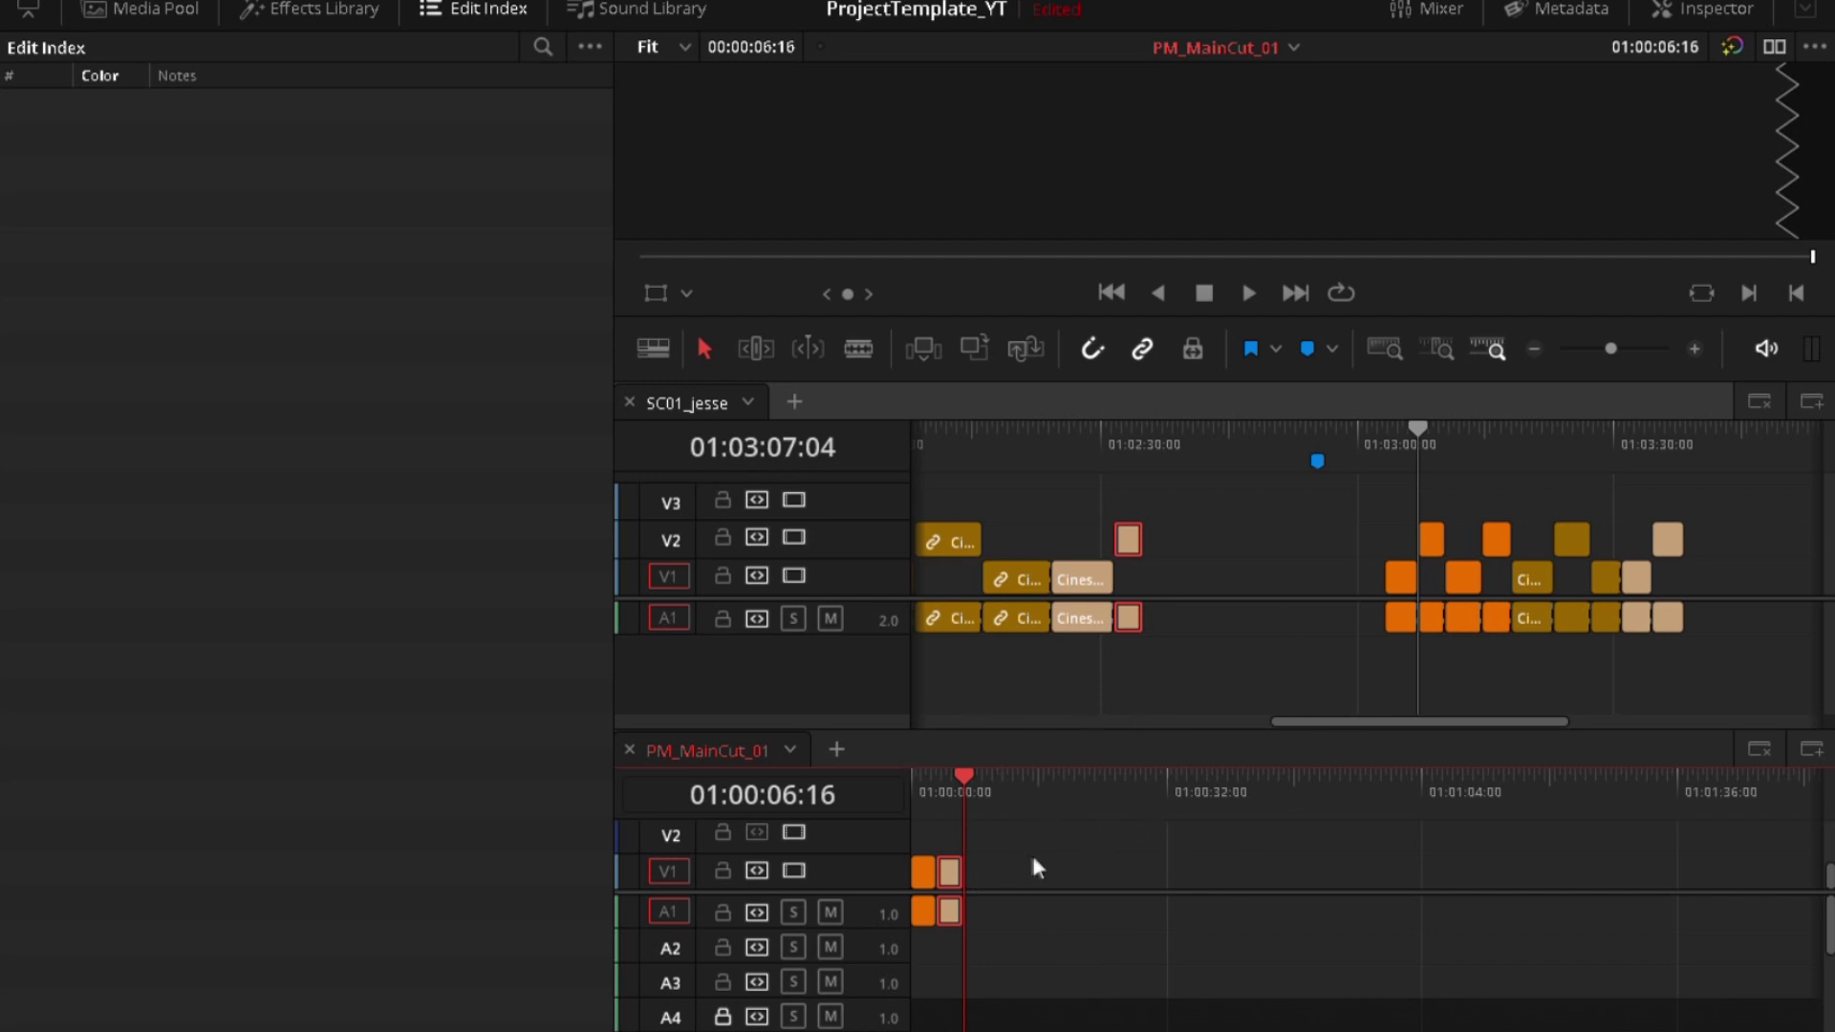
Find the V2 select at 01:02:08:07 in SC01_jesse, then jump to the setup2 and setup1 markers.
{"action": "left_click", "coordinate": [807, 669]}
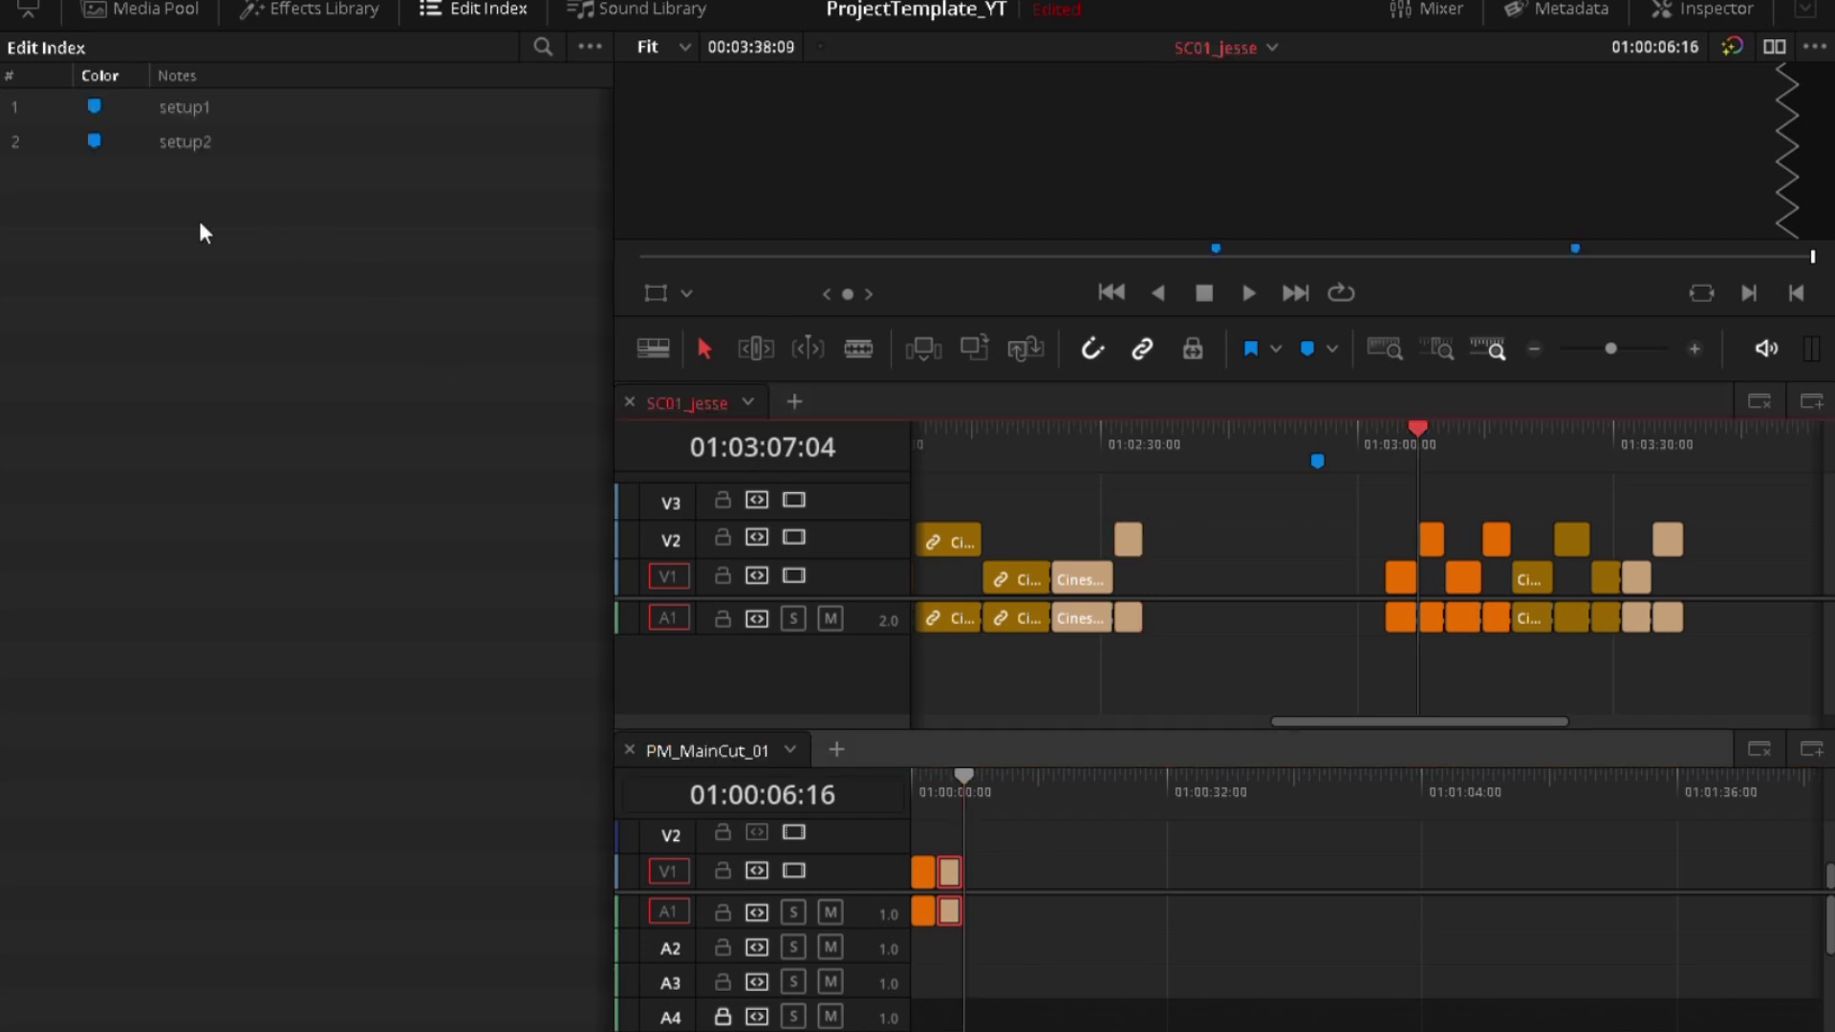
{"action": "scroll", "coordinate": [1271, 536], "scroll_direction": "down", "scroll_amount": 2}
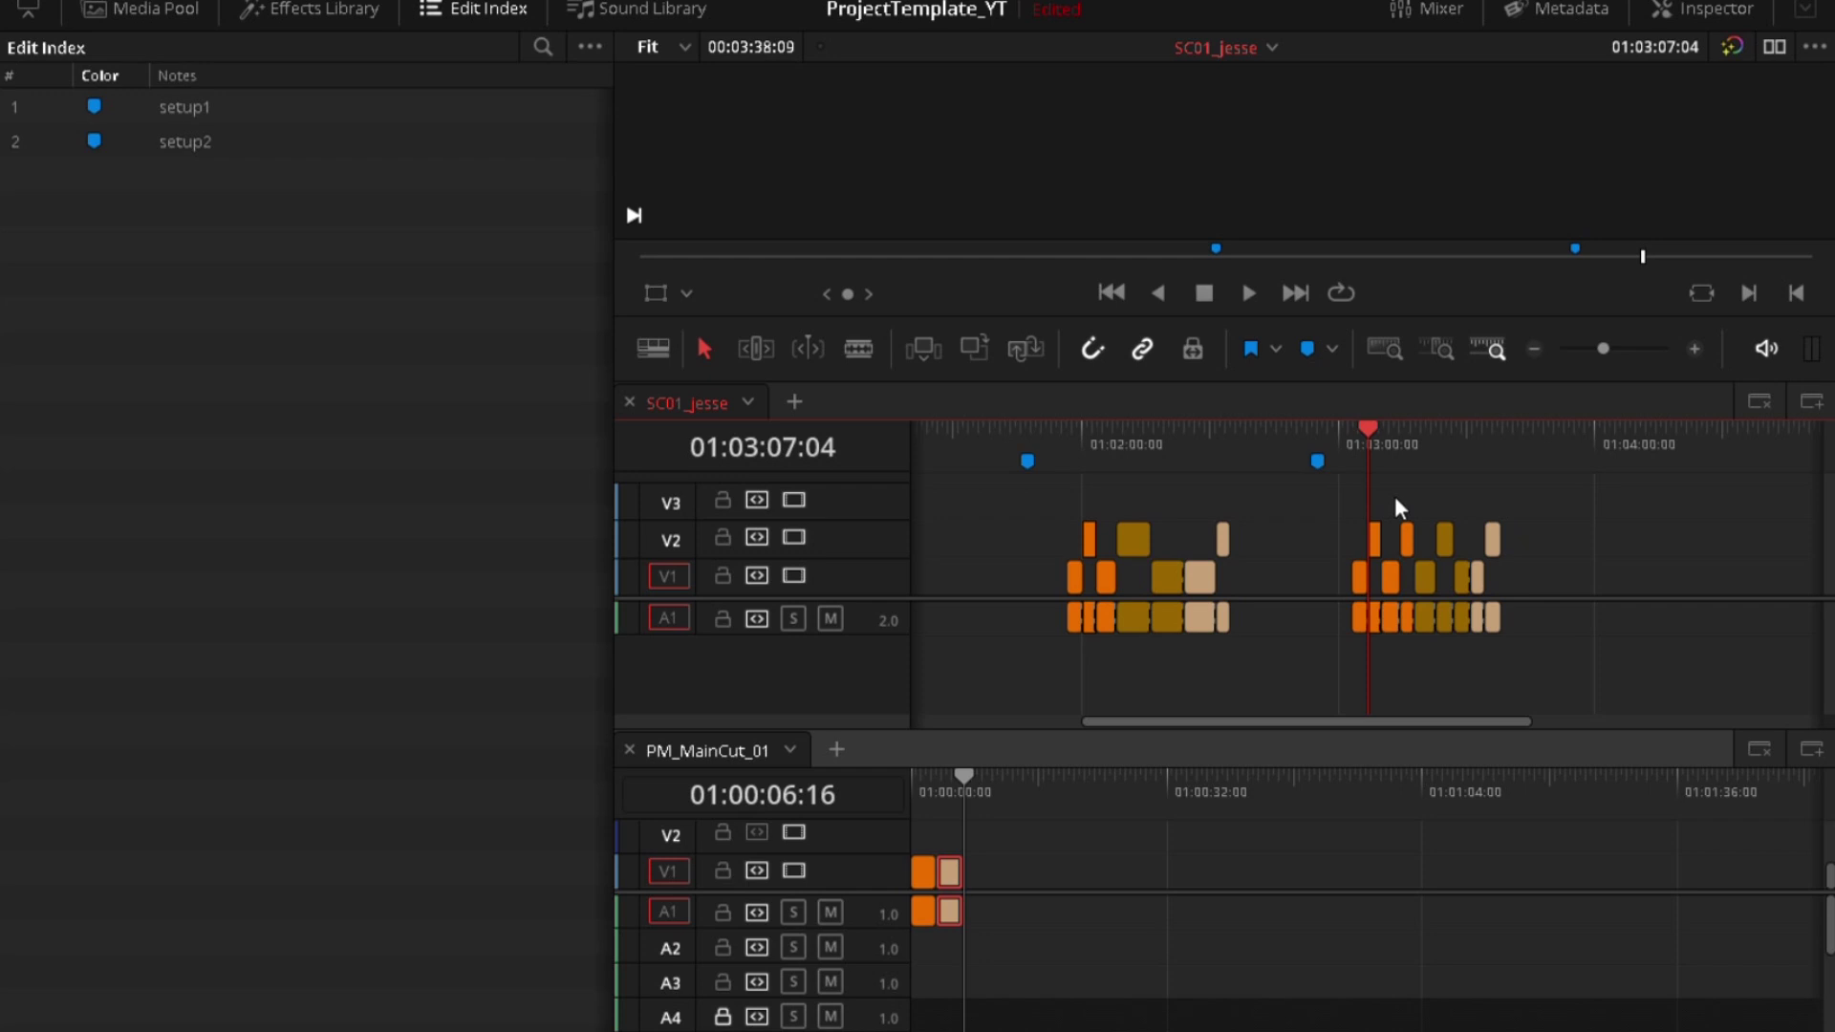
{"action": "left_click", "coordinate": [1137, 453]}
{"action": "scroll", "coordinate": [1138, 453], "scroll_direction": "up", "scroll_amount": 3}
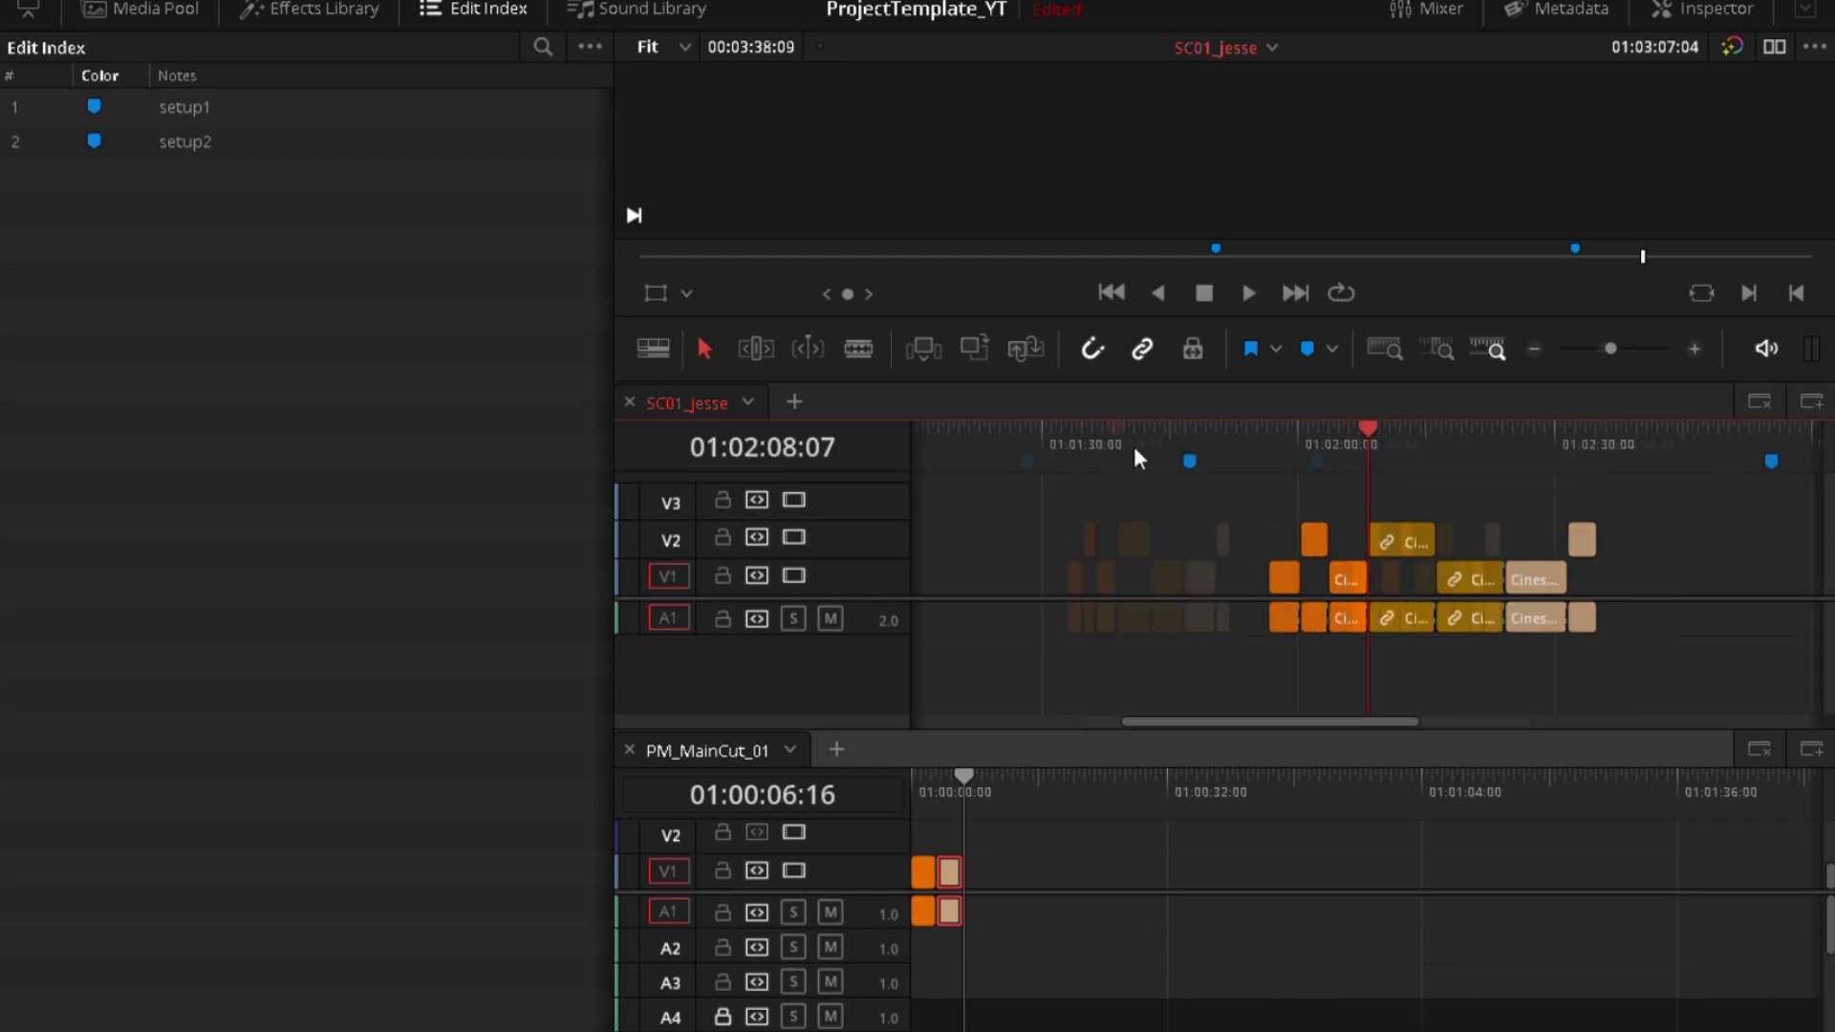
{"action": "left_click", "coordinate": [1252, 443]}
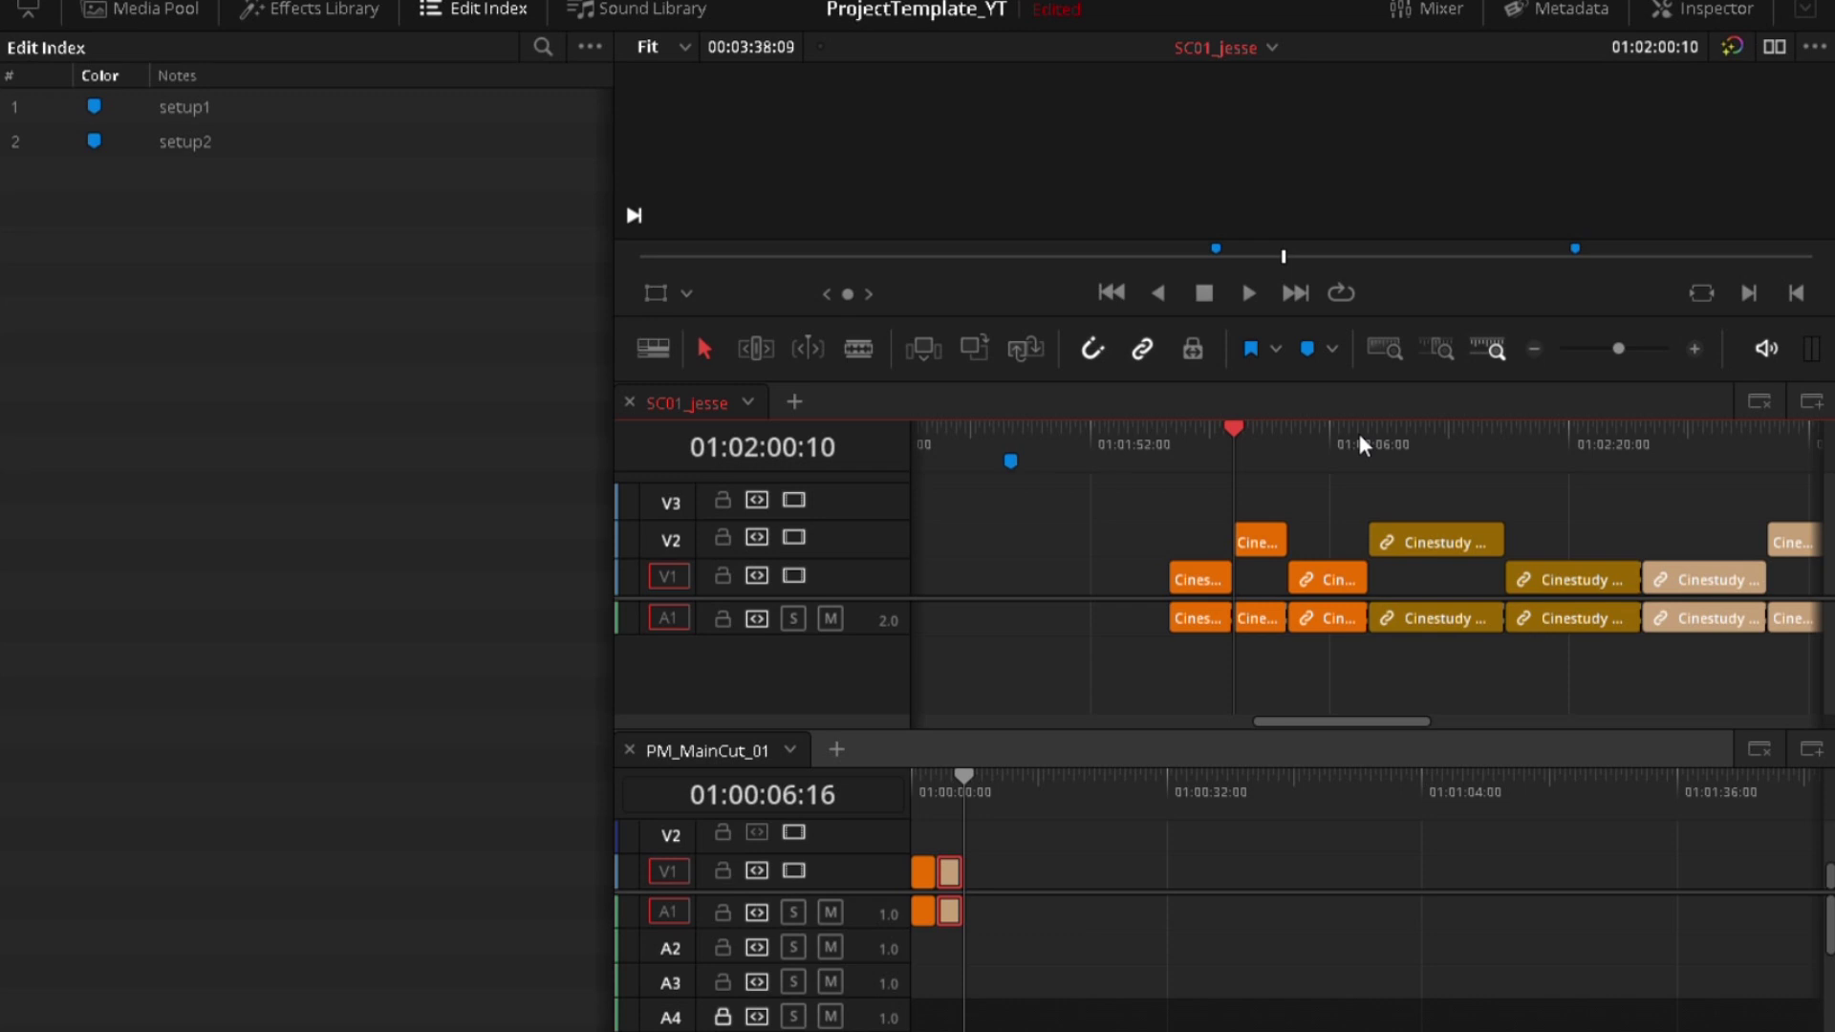
{"action": "scroll", "coordinate": [1351, 447], "scroll_direction": "down", "scroll_amount": 5}
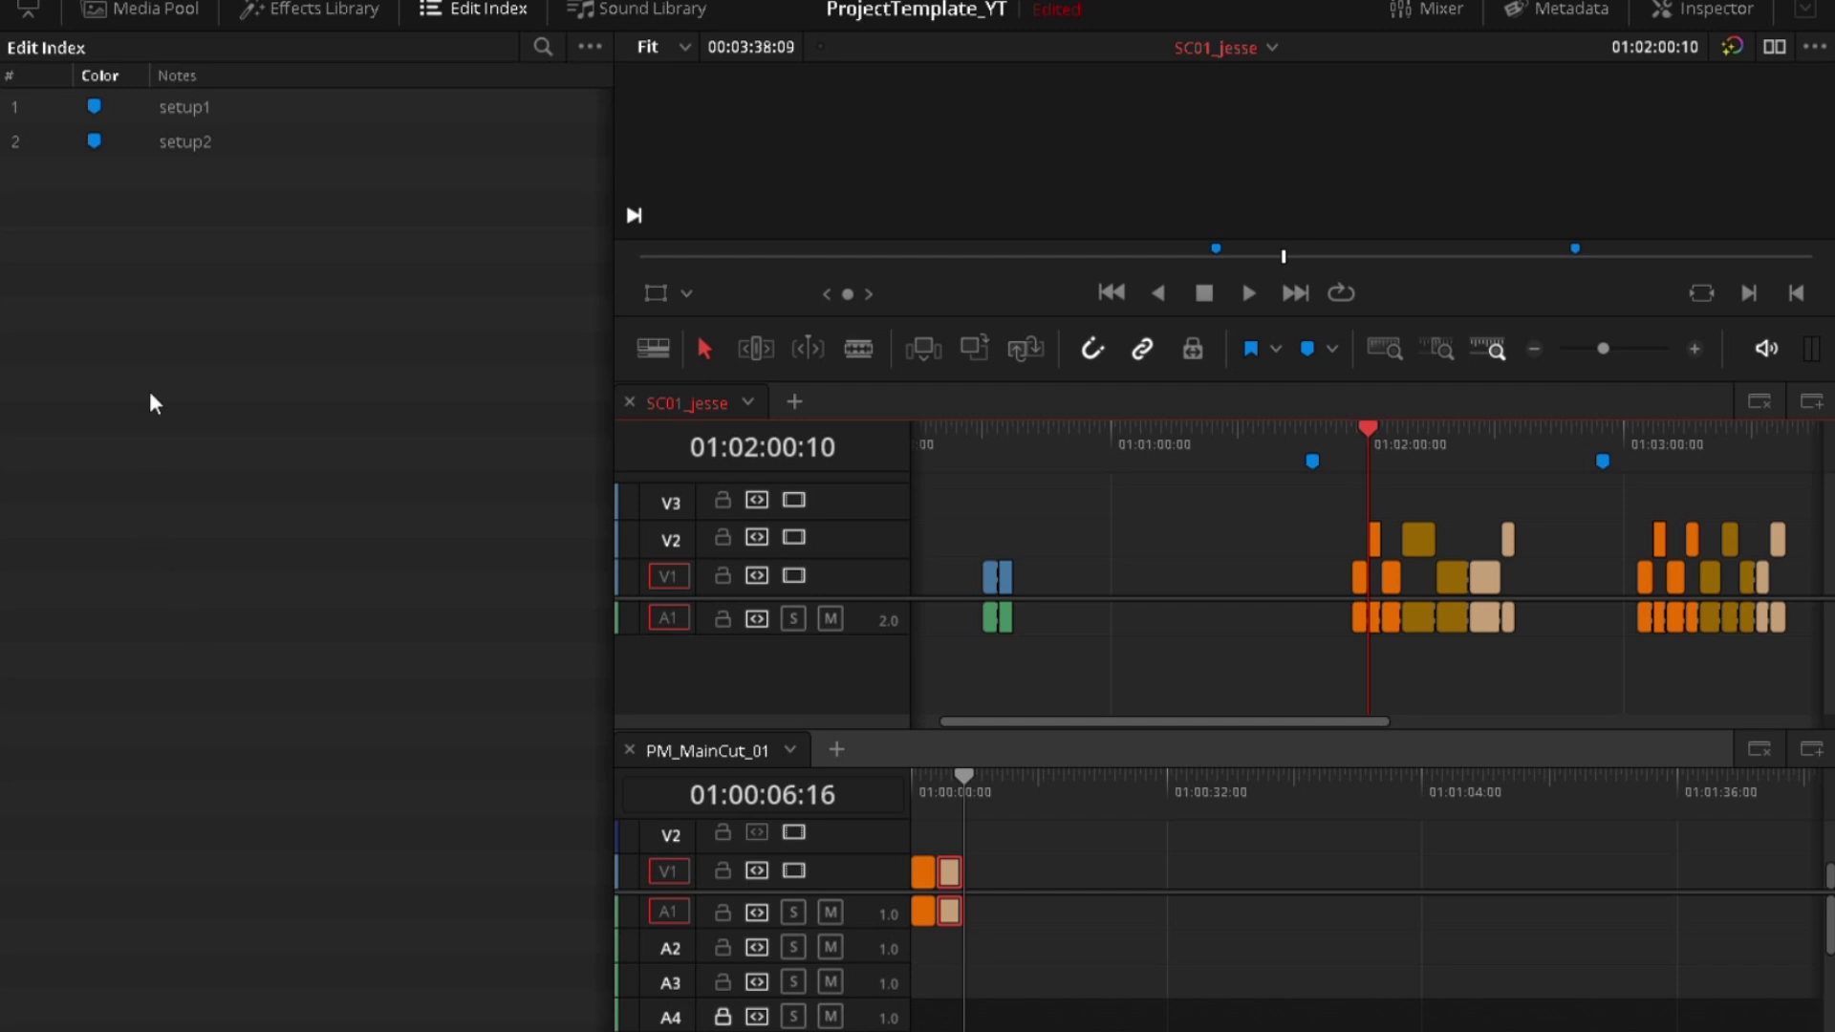
{"action": "left_click", "coordinate": [95, 138]}
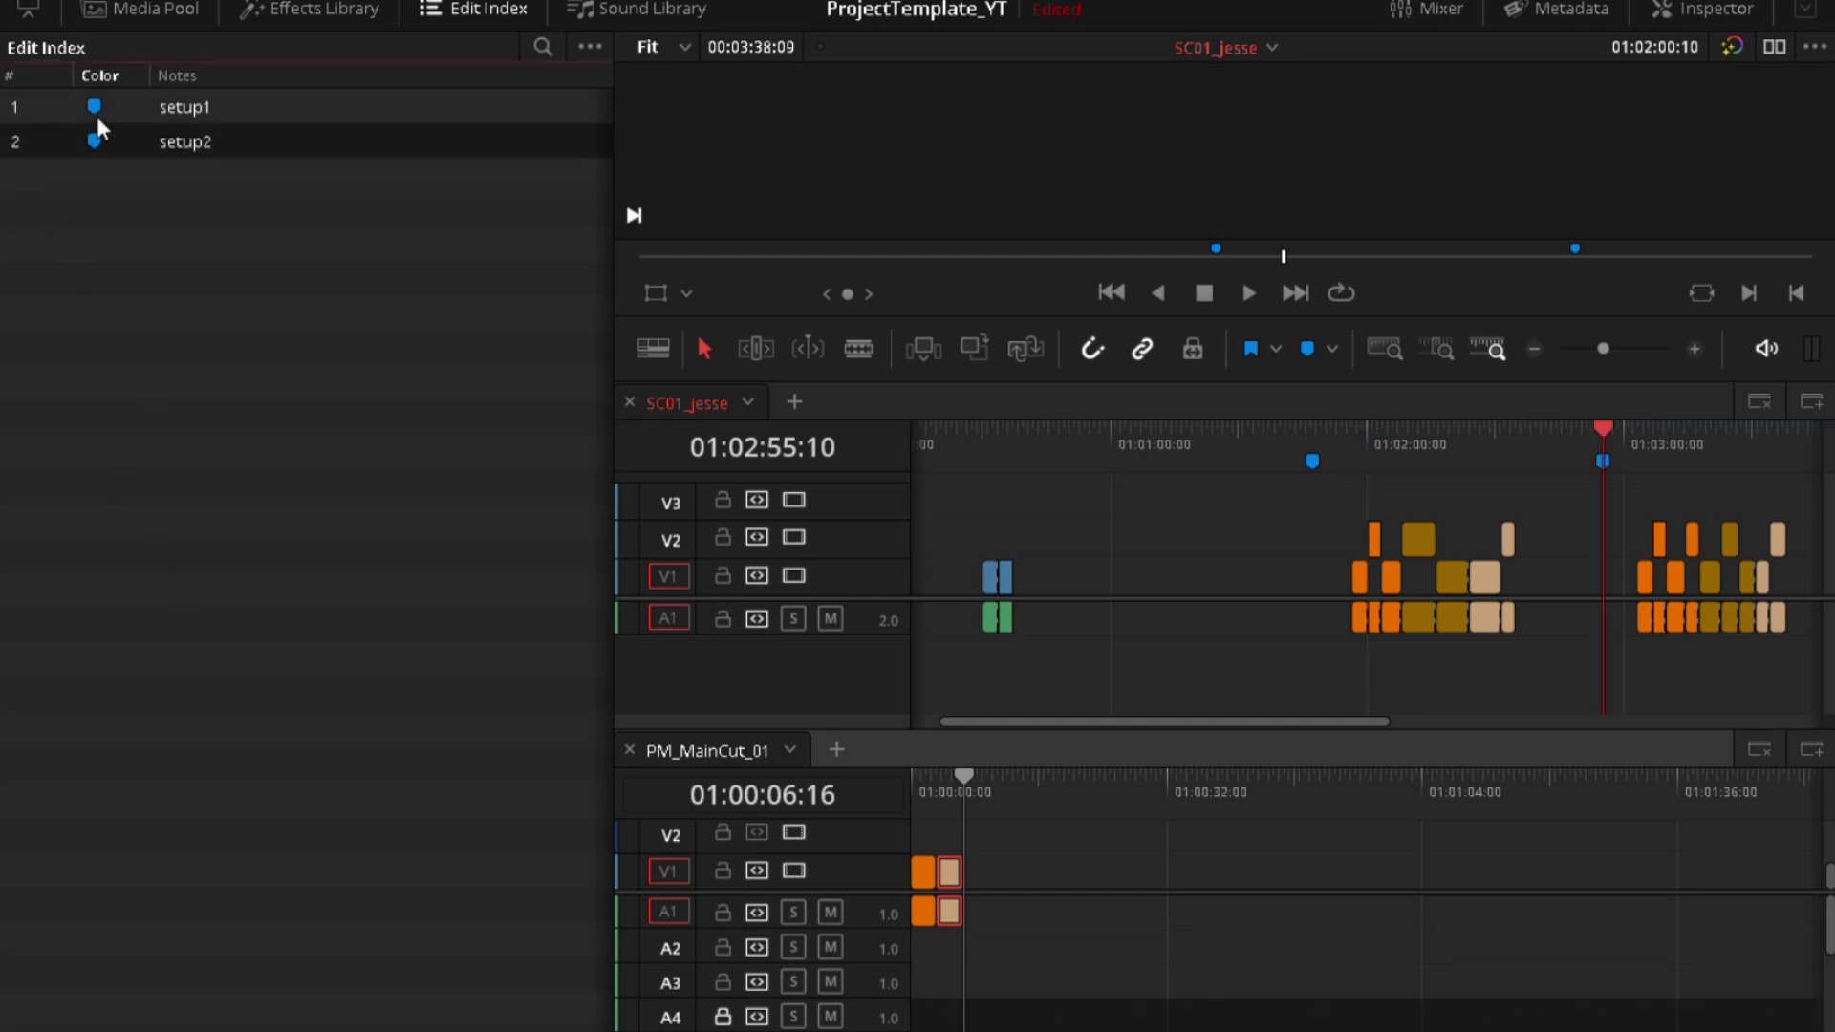
{"action": "left_click", "coordinate": [95, 117]}
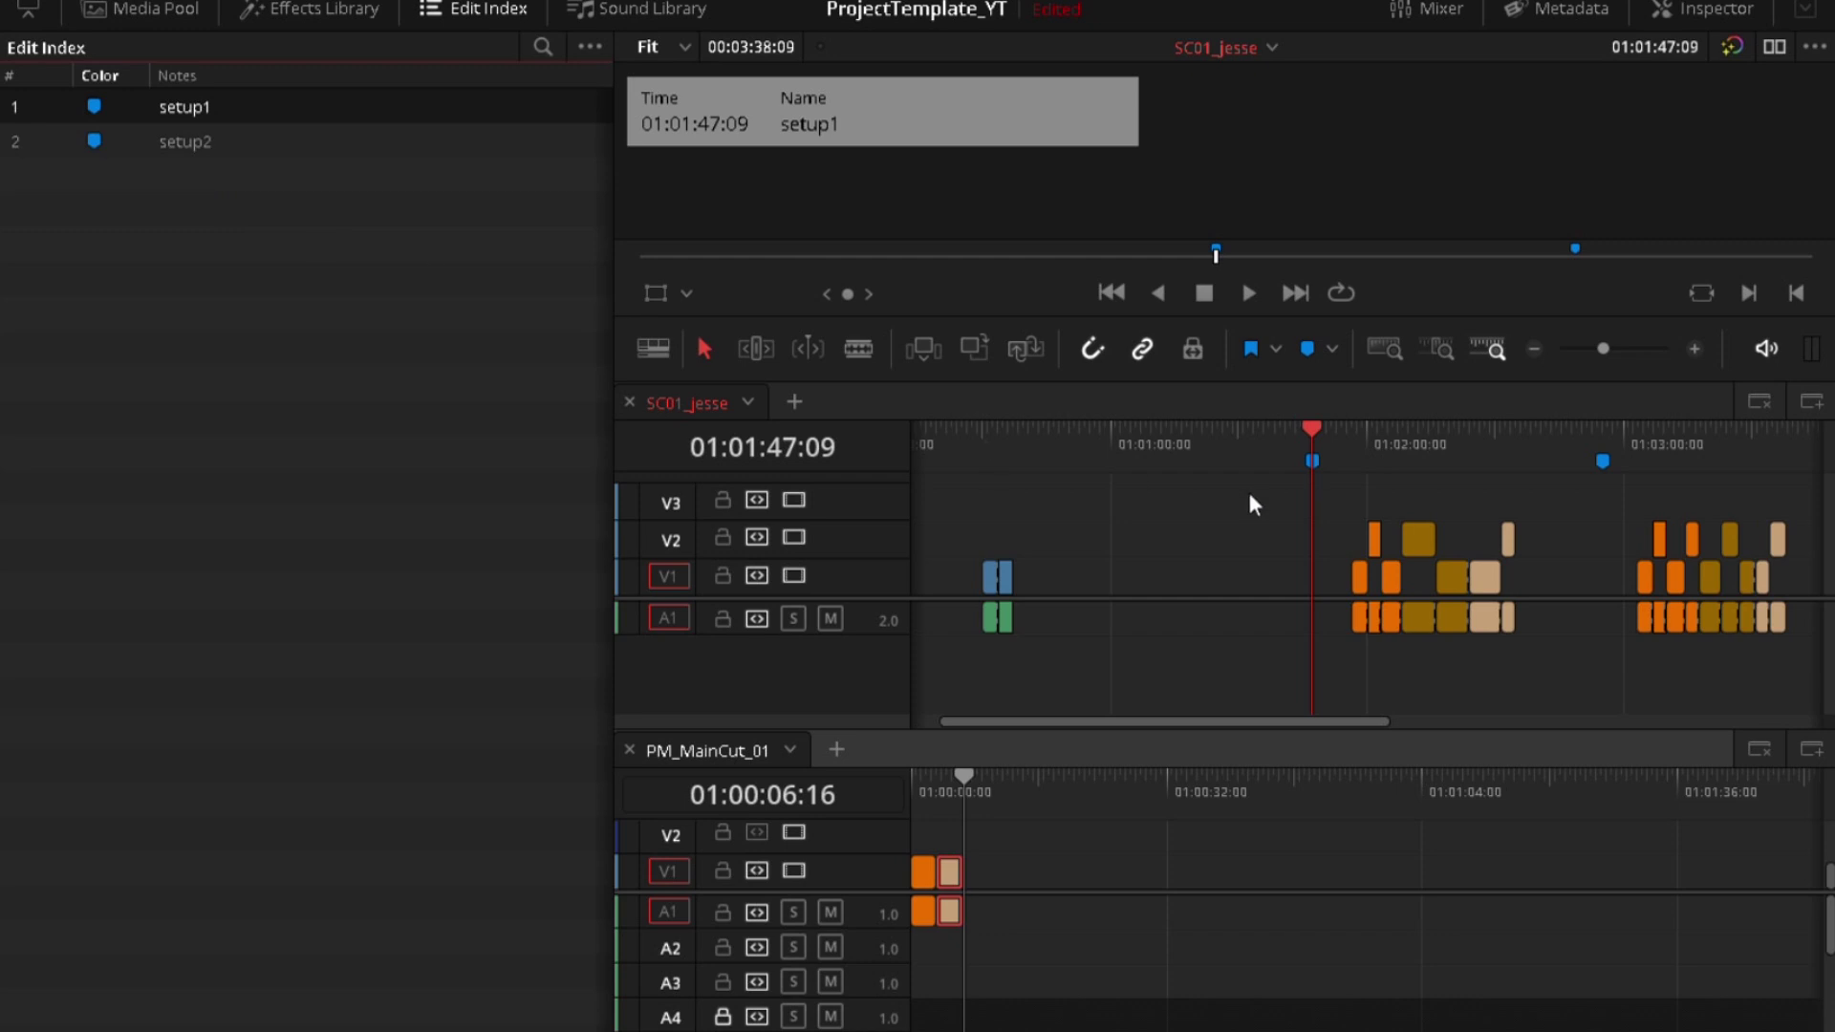
Append the select at 01:02:08:07 to the end of PM_MainCut_01 with F10.
{"action": "left_click", "coordinate": [1418, 444]}
{"action": "key", "text": "ctrl+equal"}
{"action": "key", "text": "F10"}
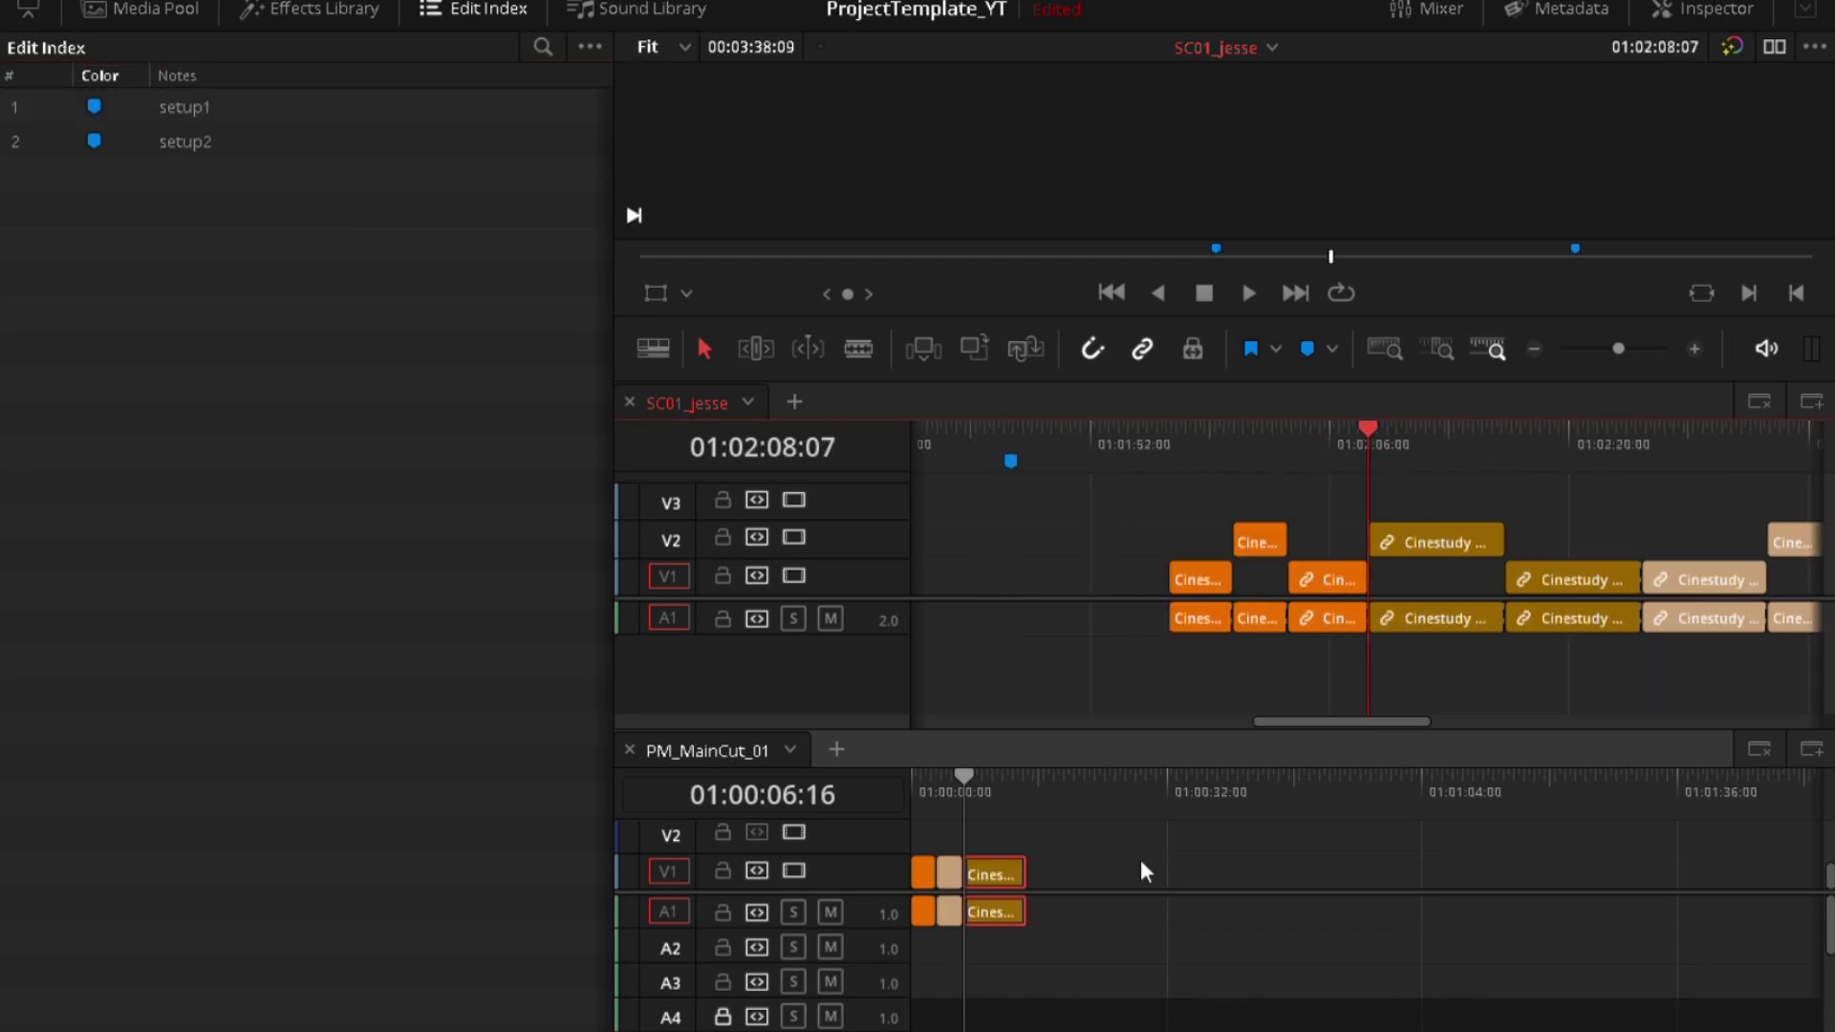
Hide the Media Pool, Edit Index and stacked SC01_jesse pane, leaving PM_MainCut_01 alone.
{"action": "left_click", "coordinate": [1066, 882]}
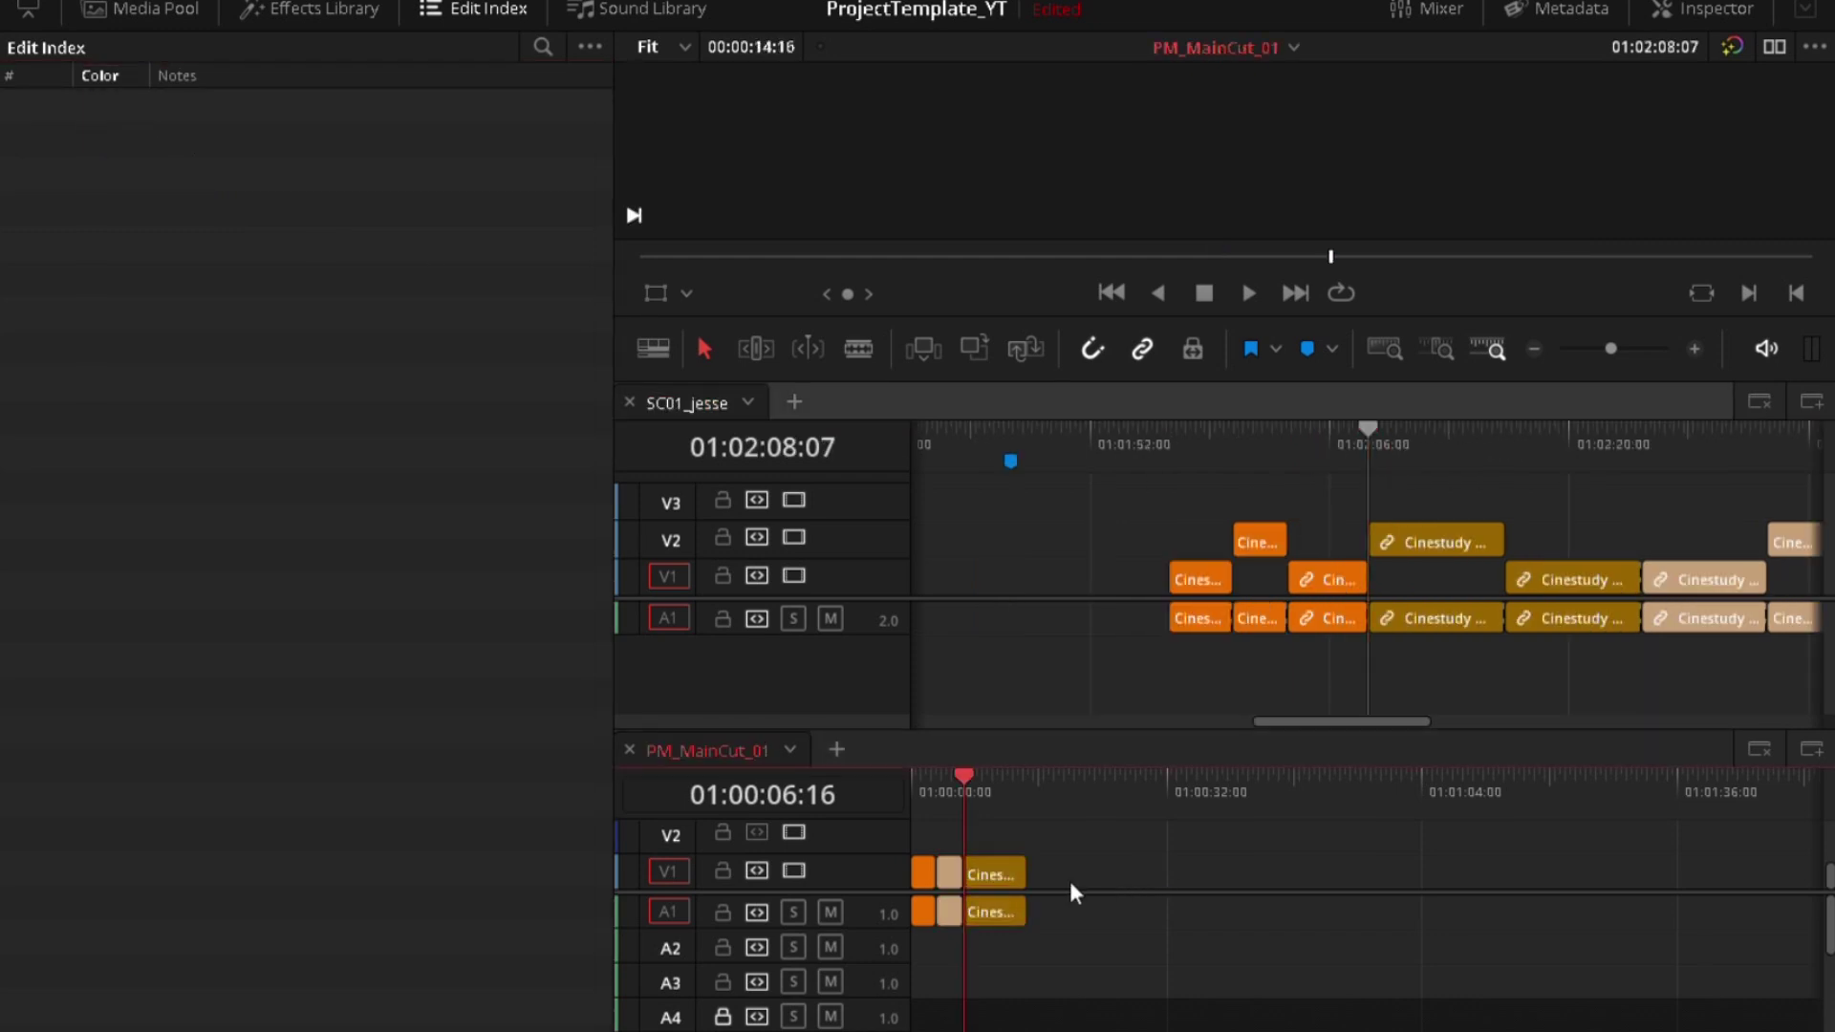
{"action": "left_click", "coordinate": [164, 8]}
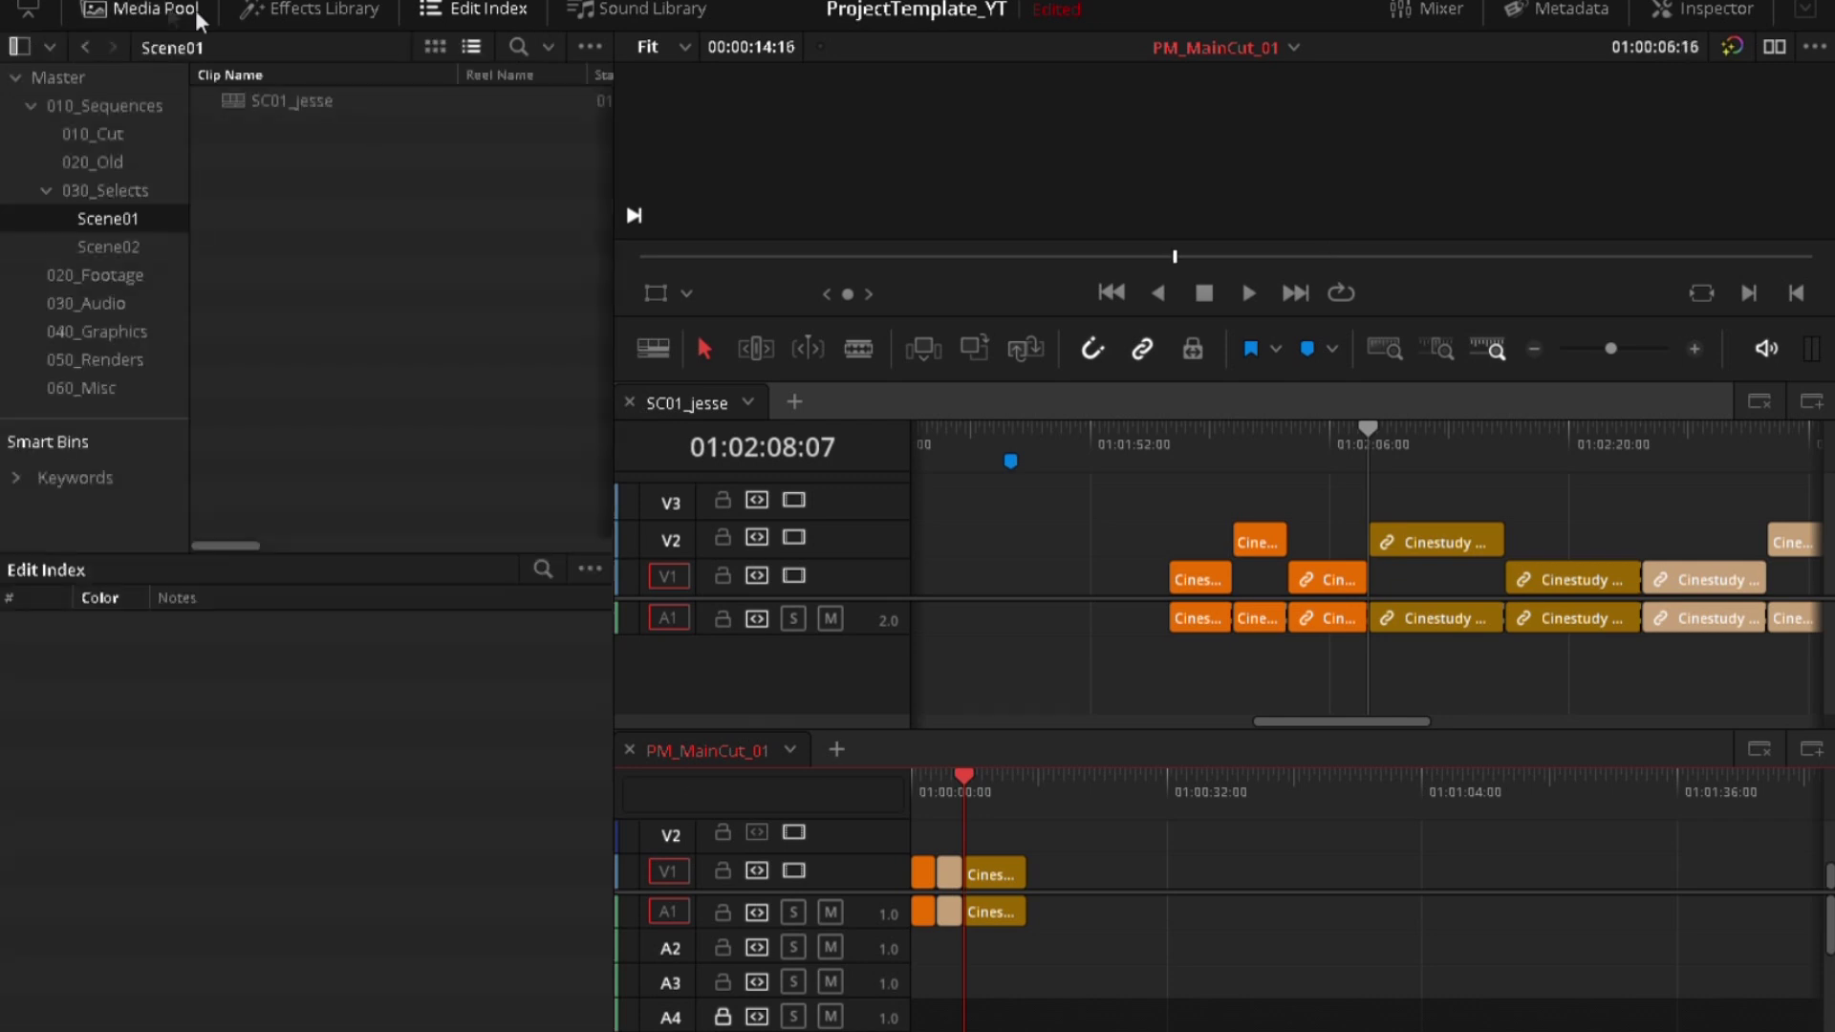
{"action": "left_click", "coordinate": [490, 15]}
{"action": "left_click", "coordinate": [105, 10]}
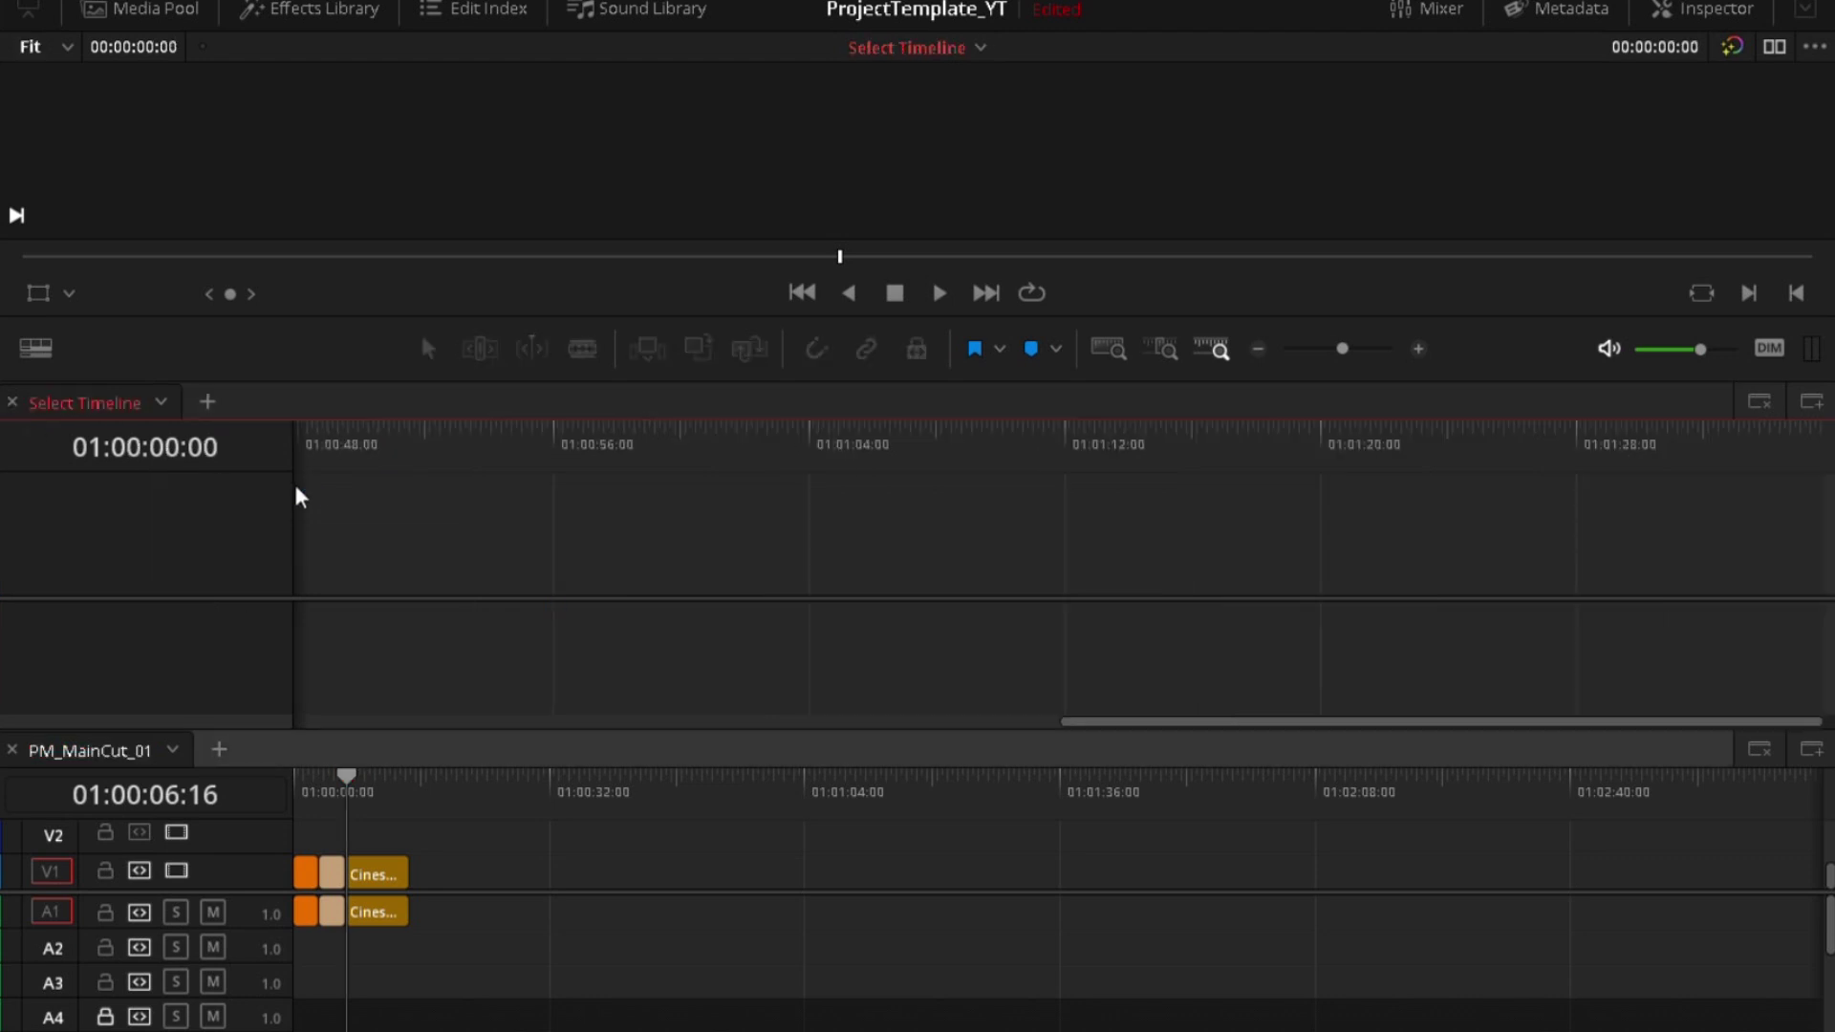
{"action": "left_click", "coordinate": [1764, 409]}
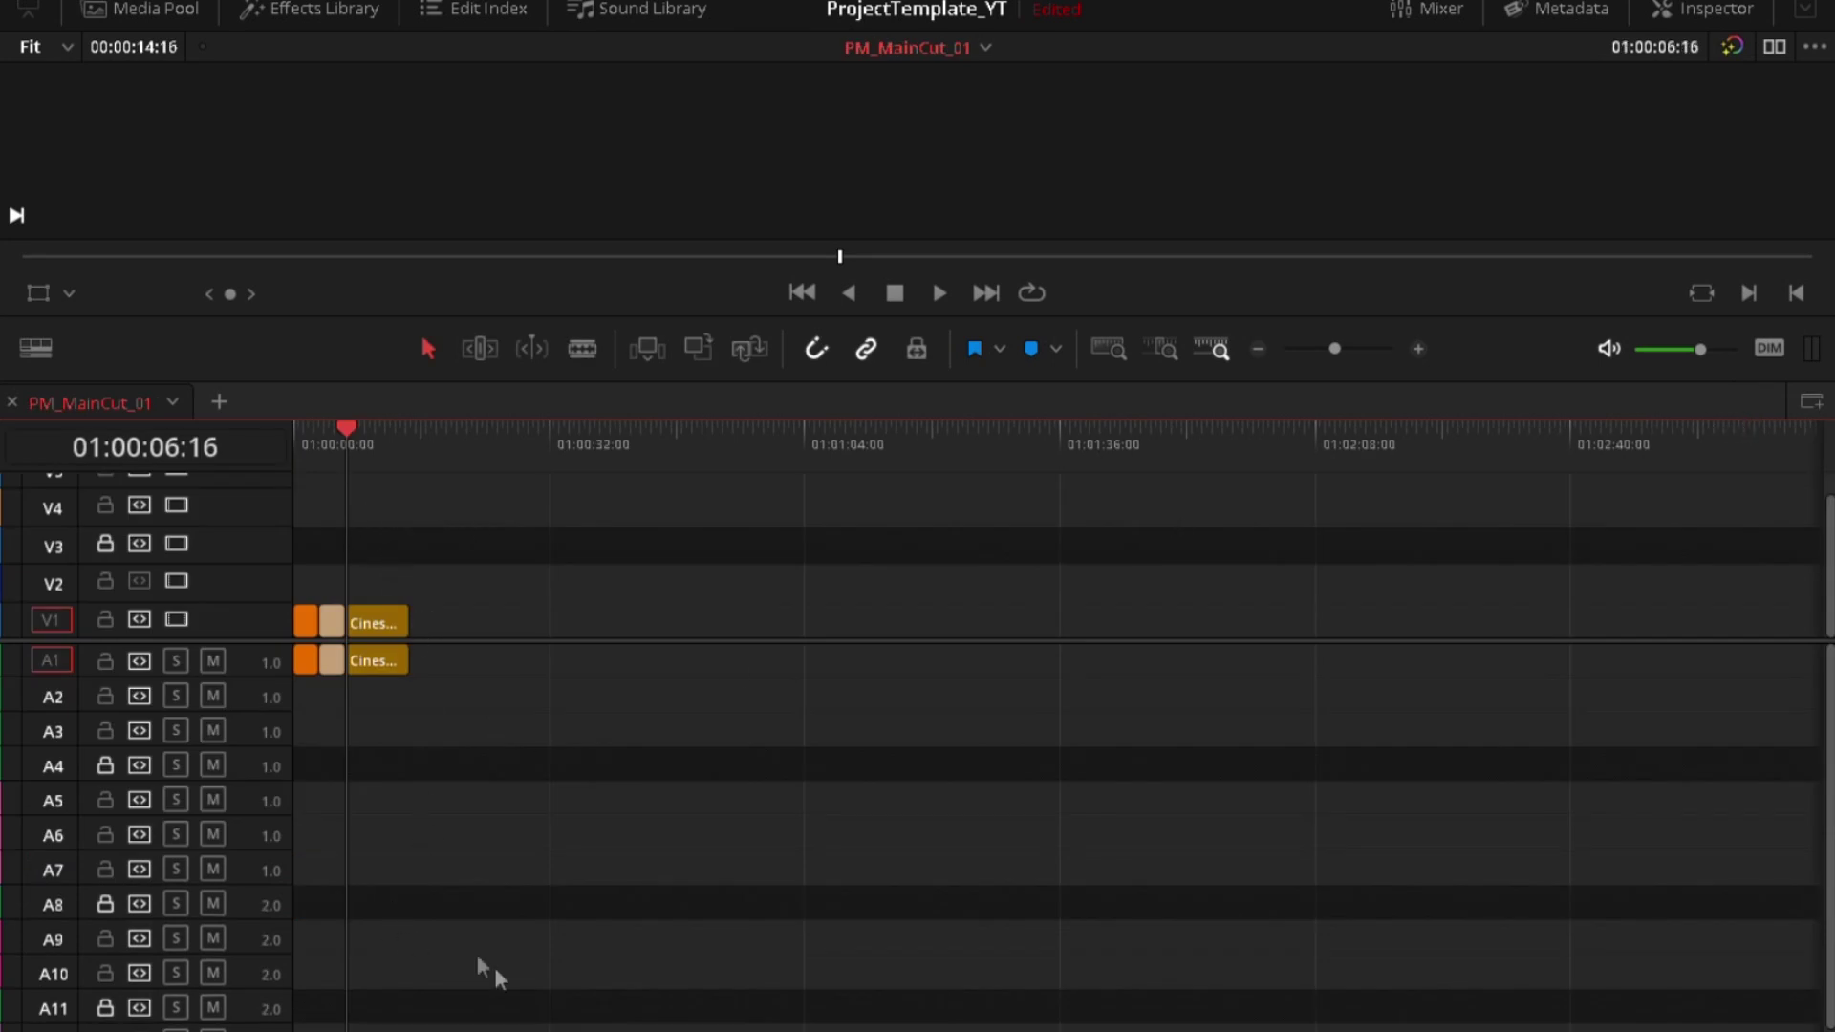
Ripple-trim, then roll the first cut earlier to about 01:00:03:11 on V1 and A1.
{"action": "scroll", "coordinate": [521, 946], "scroll_direction": "up", "scroll_amount": 4}
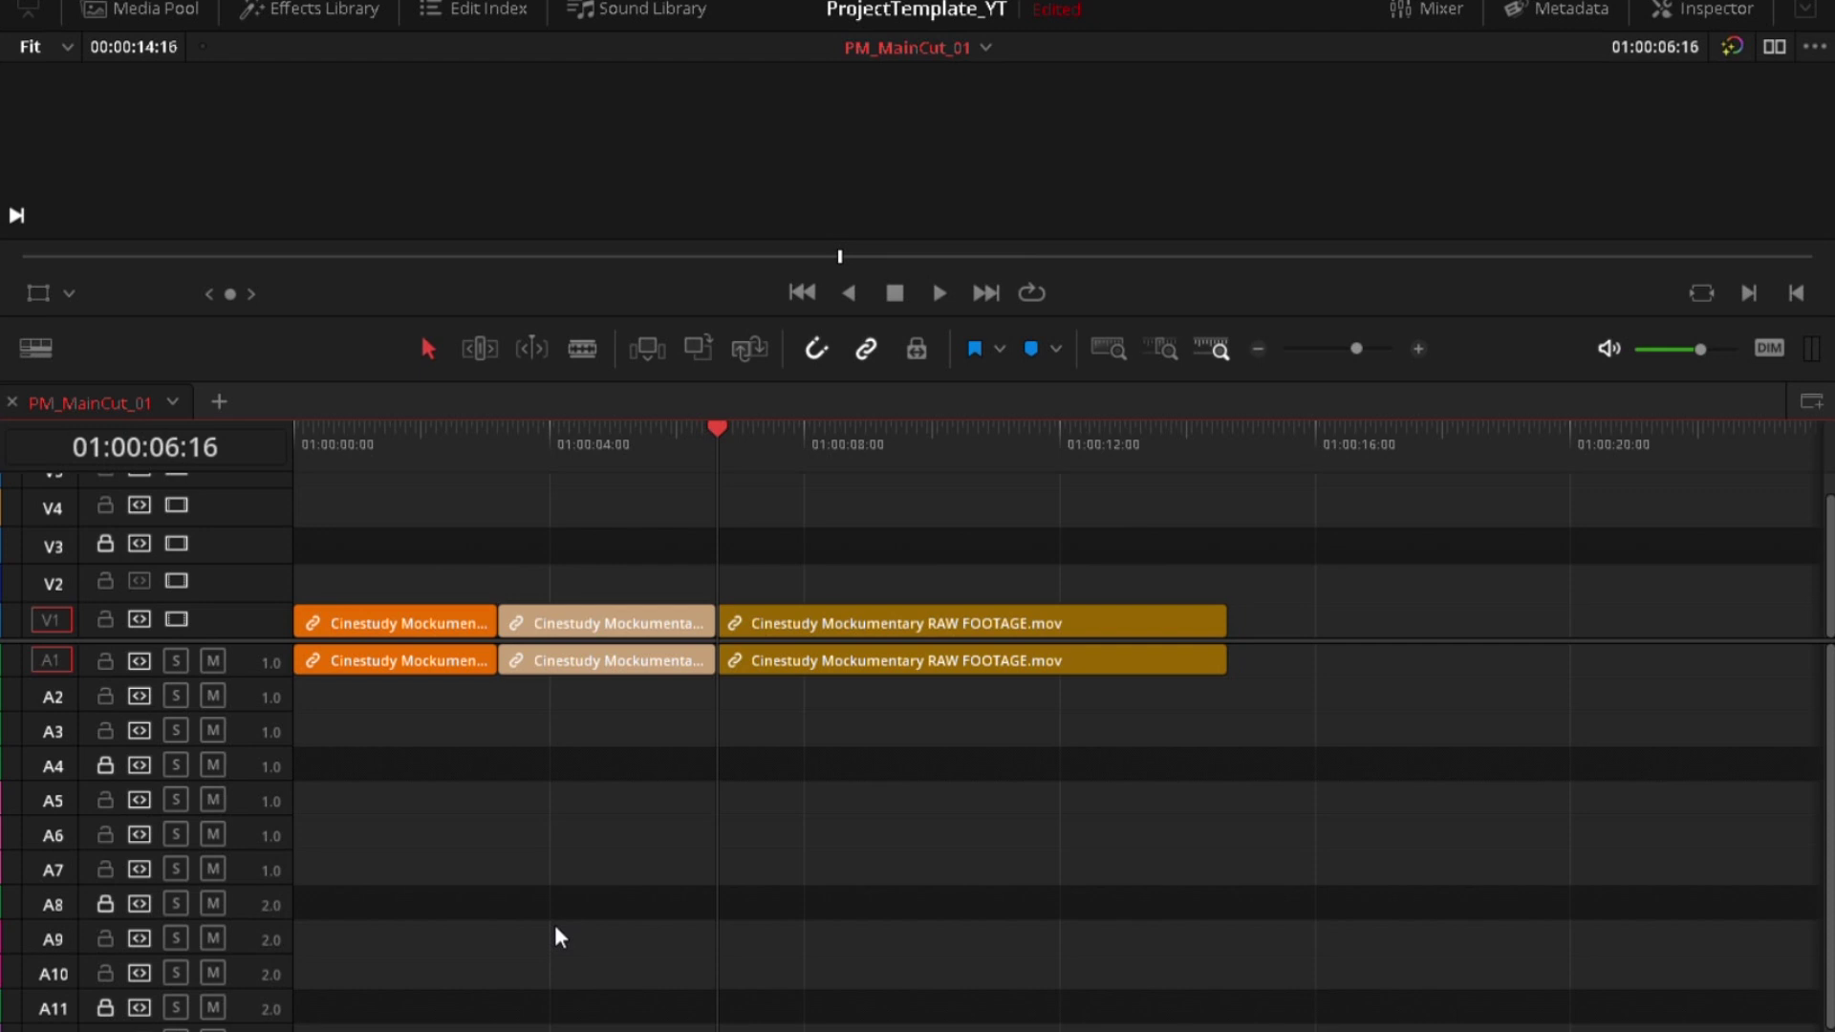
{"action": "key", "text": "t"}
{"action": "left_click_drag", "start_coordinate": [492, 631], "coordinate": [532, 630]}
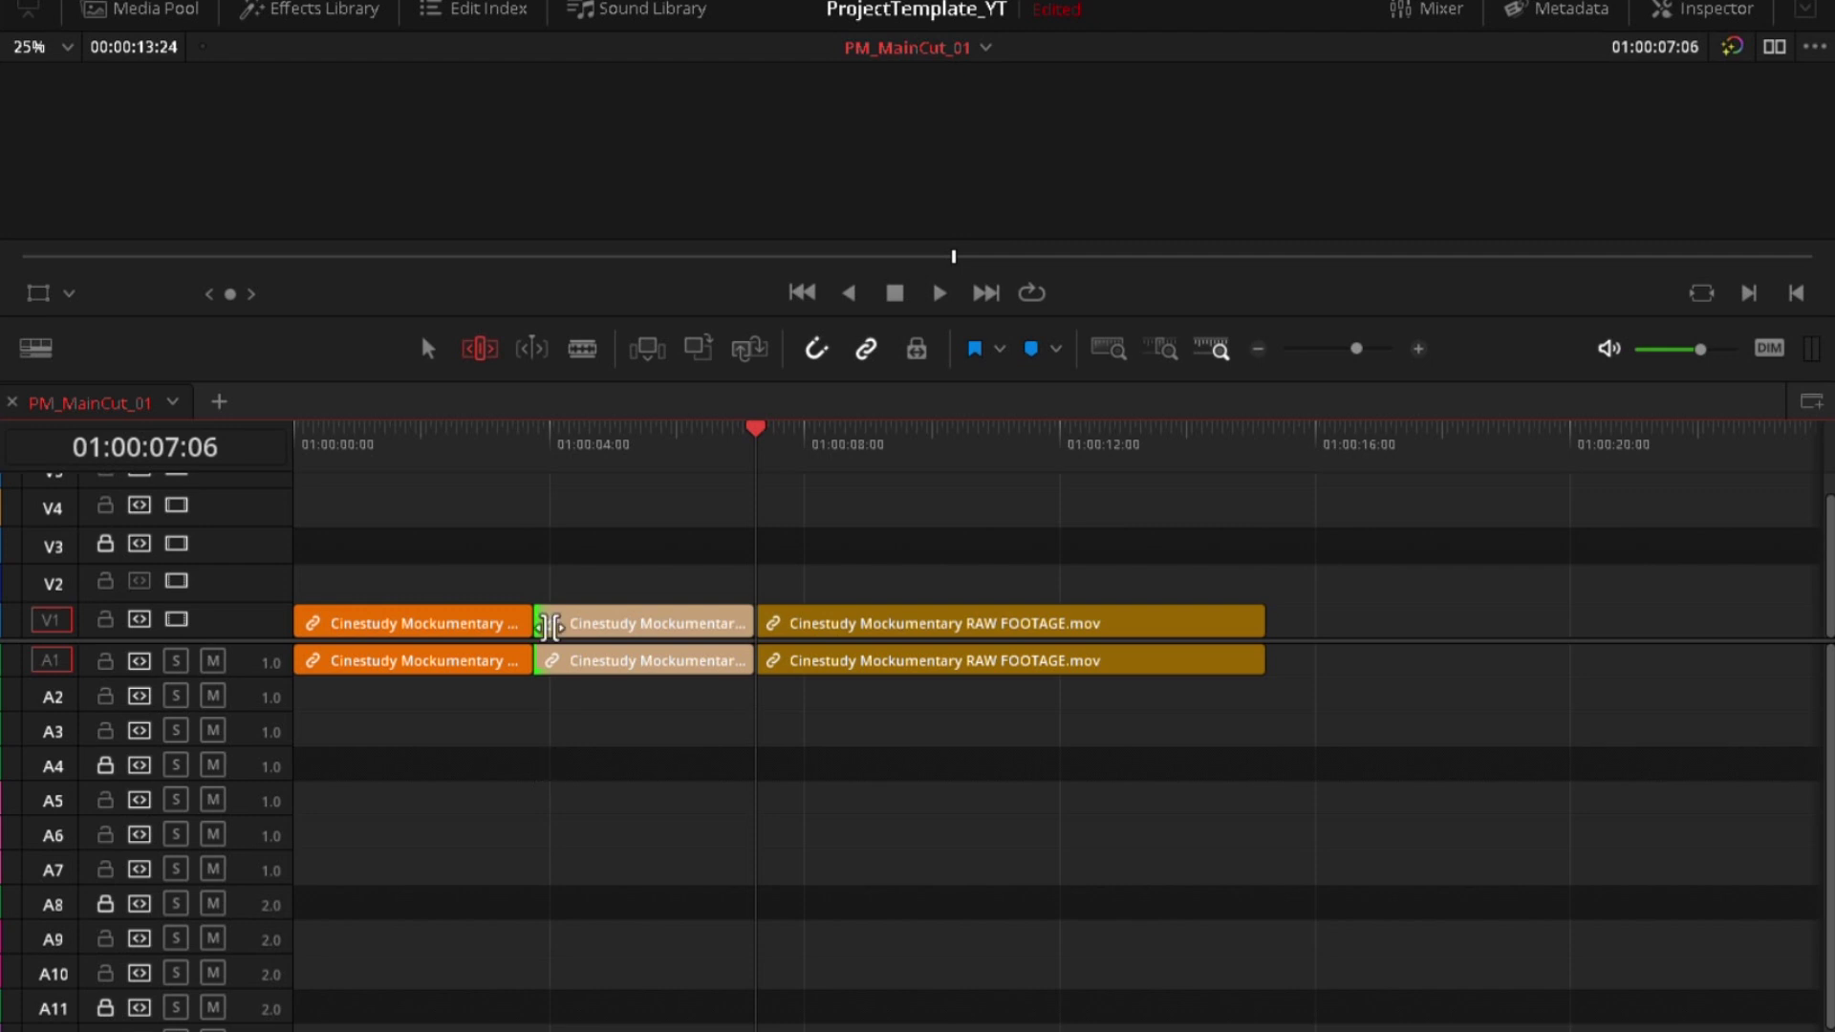
{"action": "mouse_move", "coordinate": [533, 660]}
{"action": "left_mouse_down"}
{"action": "mouse_move", "coordinate": [475, 657]}
{"action": "mouse_move", "coordinate": [544, 659]}
{"action": "mouse_move", "coordinate": [475, 669]}
{"action": "mouse_move", "coordinate": [541, 669]}
{"action": "mouse_move", "coordinate": [528, 678]}
{"action": "left_mouse_up"}
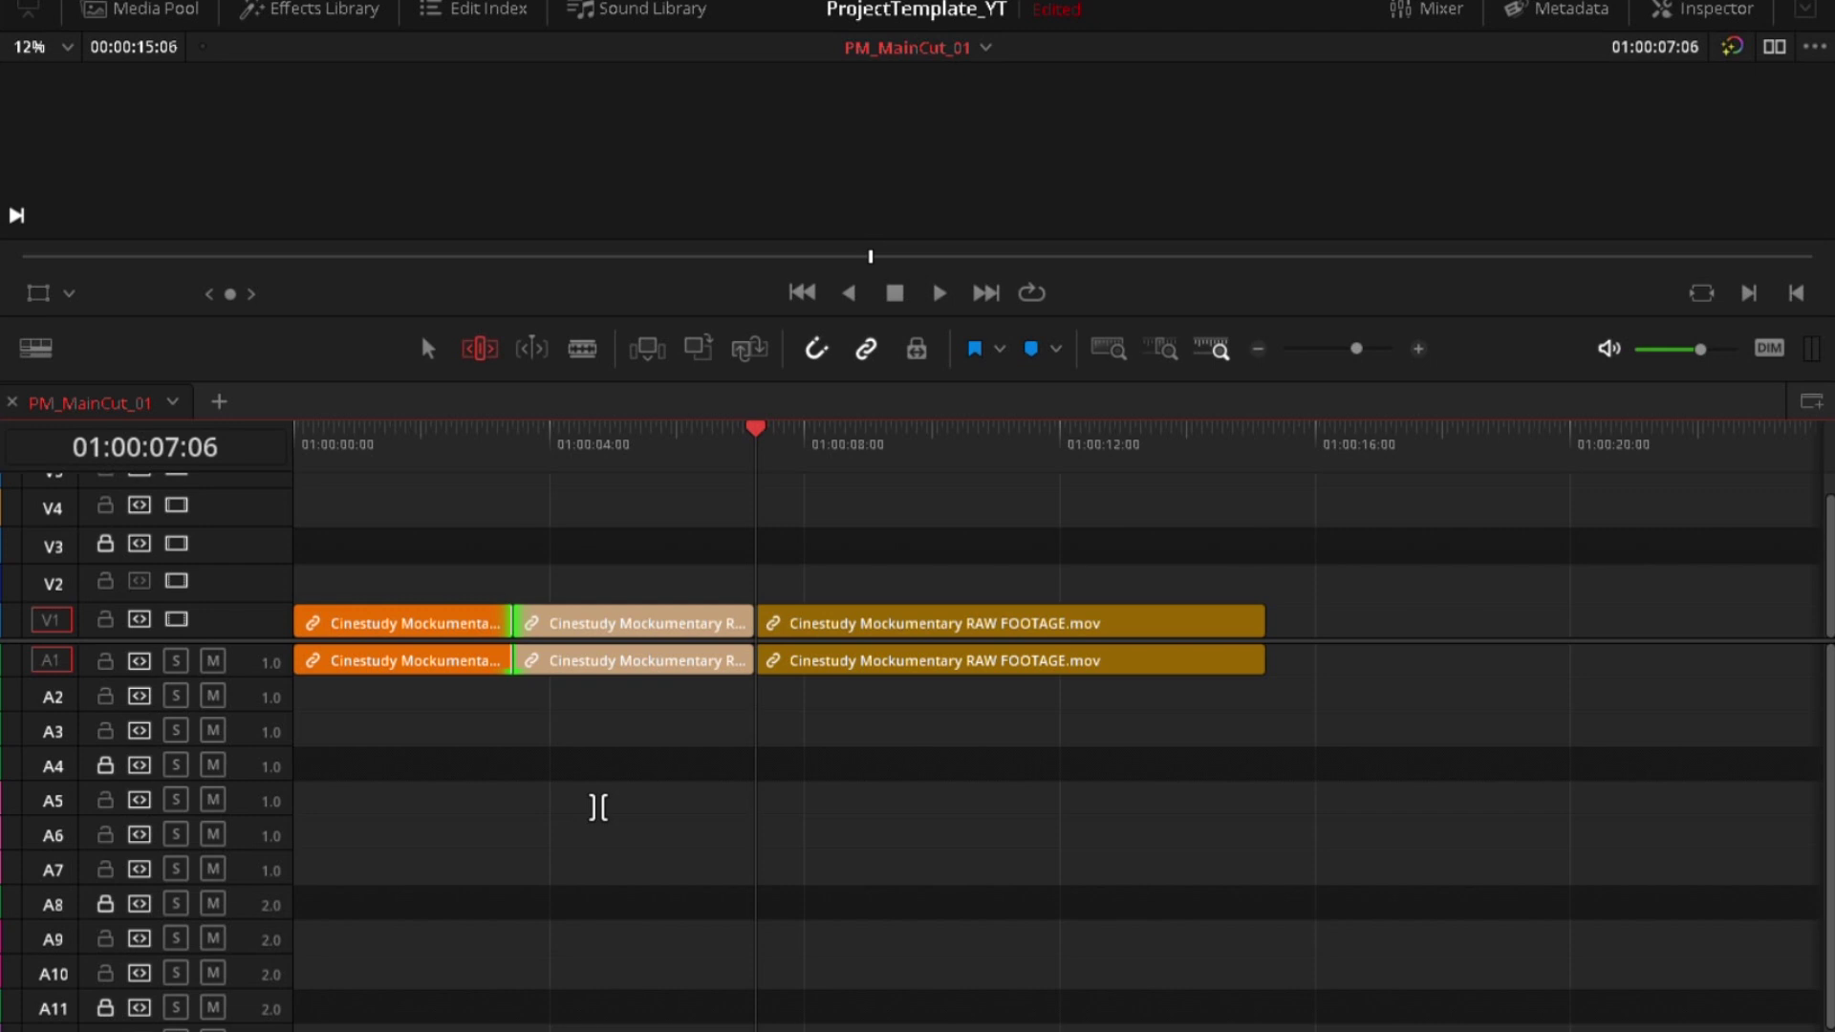
{"action": "key", "text": "Up"}
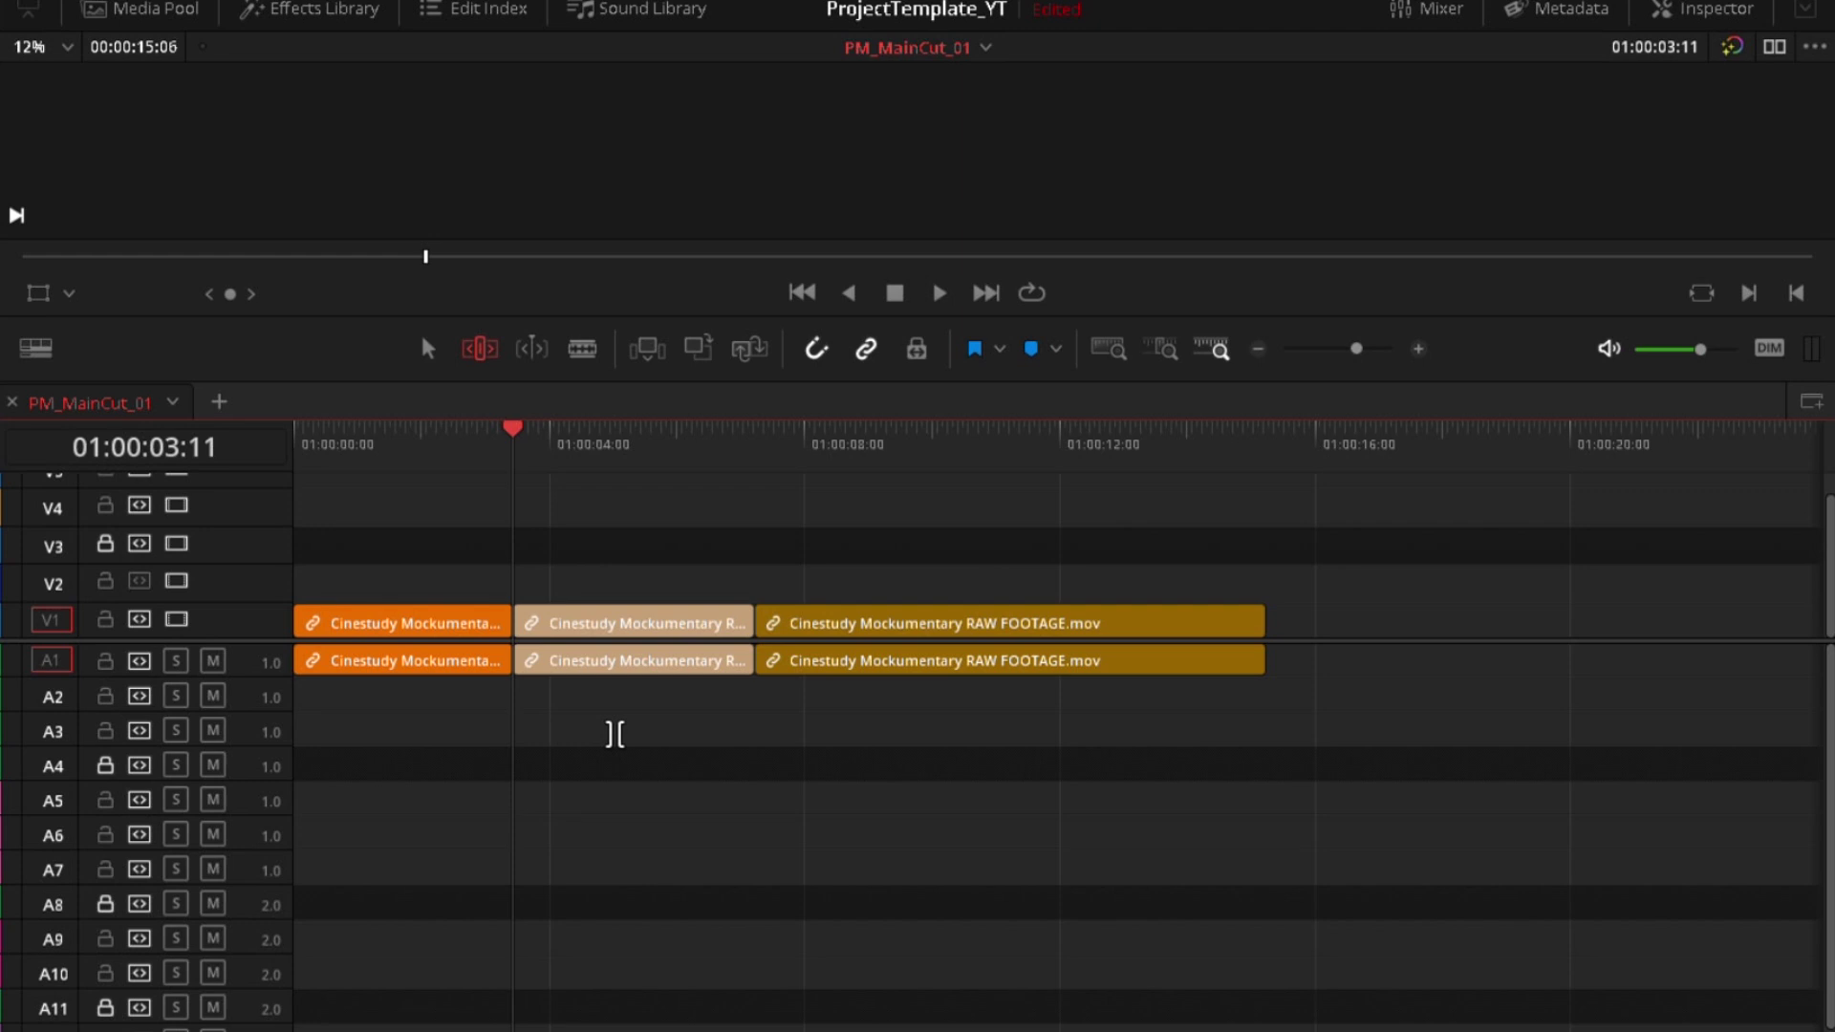
Drag the A1 cut earlier toward 01:00:02:16, then undo the stray trim to keep V1 and A1 aligned.
{"action": "key", "text": "ctrl+equal"}
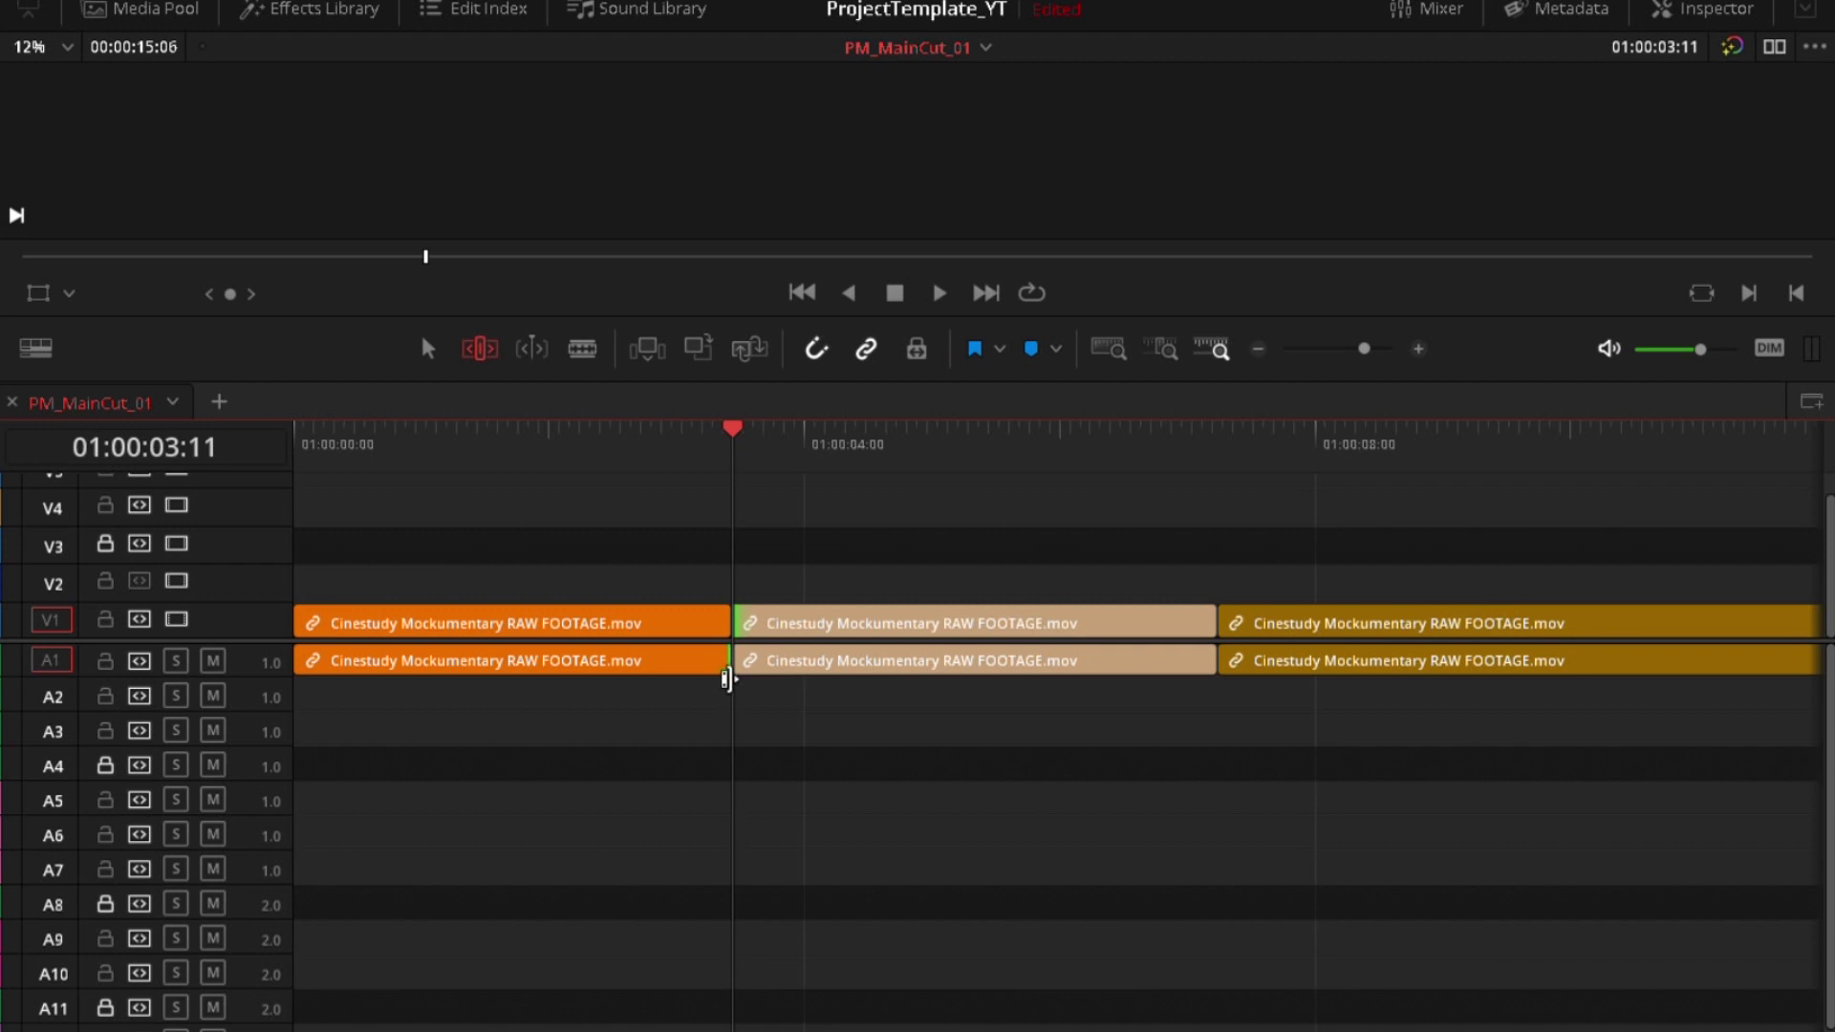
{"action": "left_click_drag", "start_coordinate": [725, 679], "coordinate": [631, 679]}
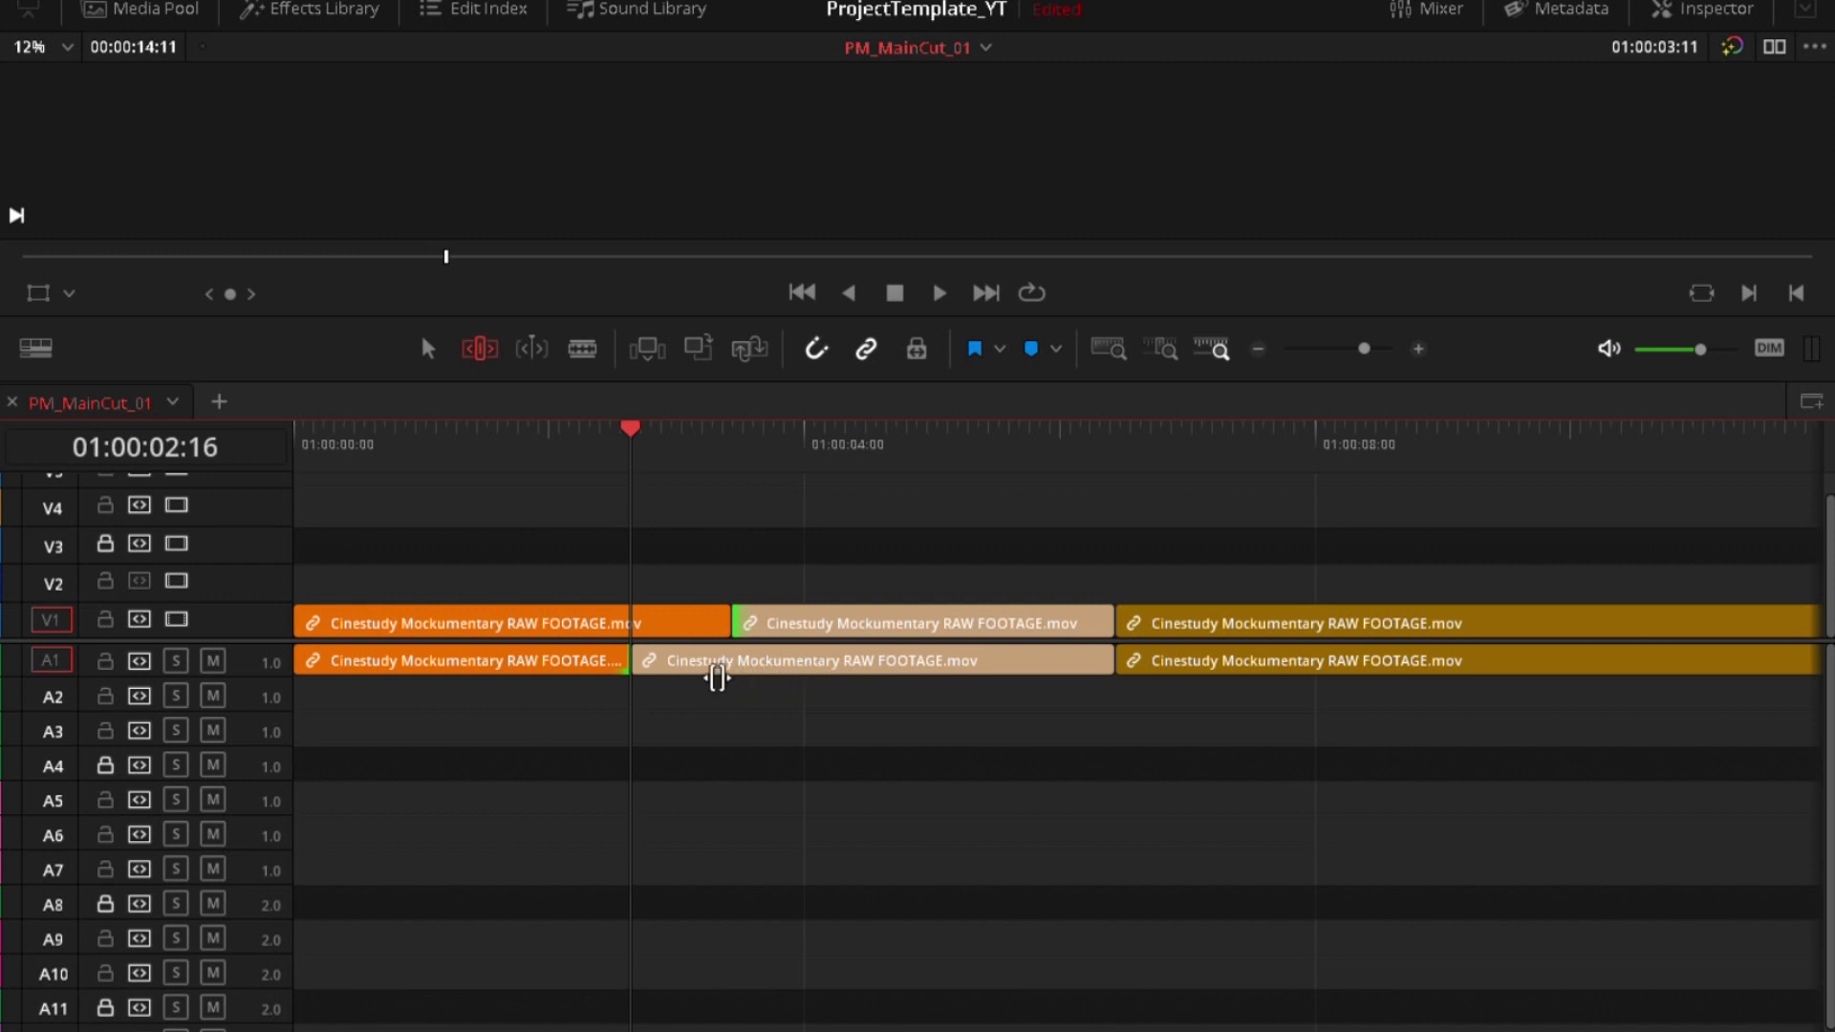
{"action": "left_click", "coordinate": [627, 674]}
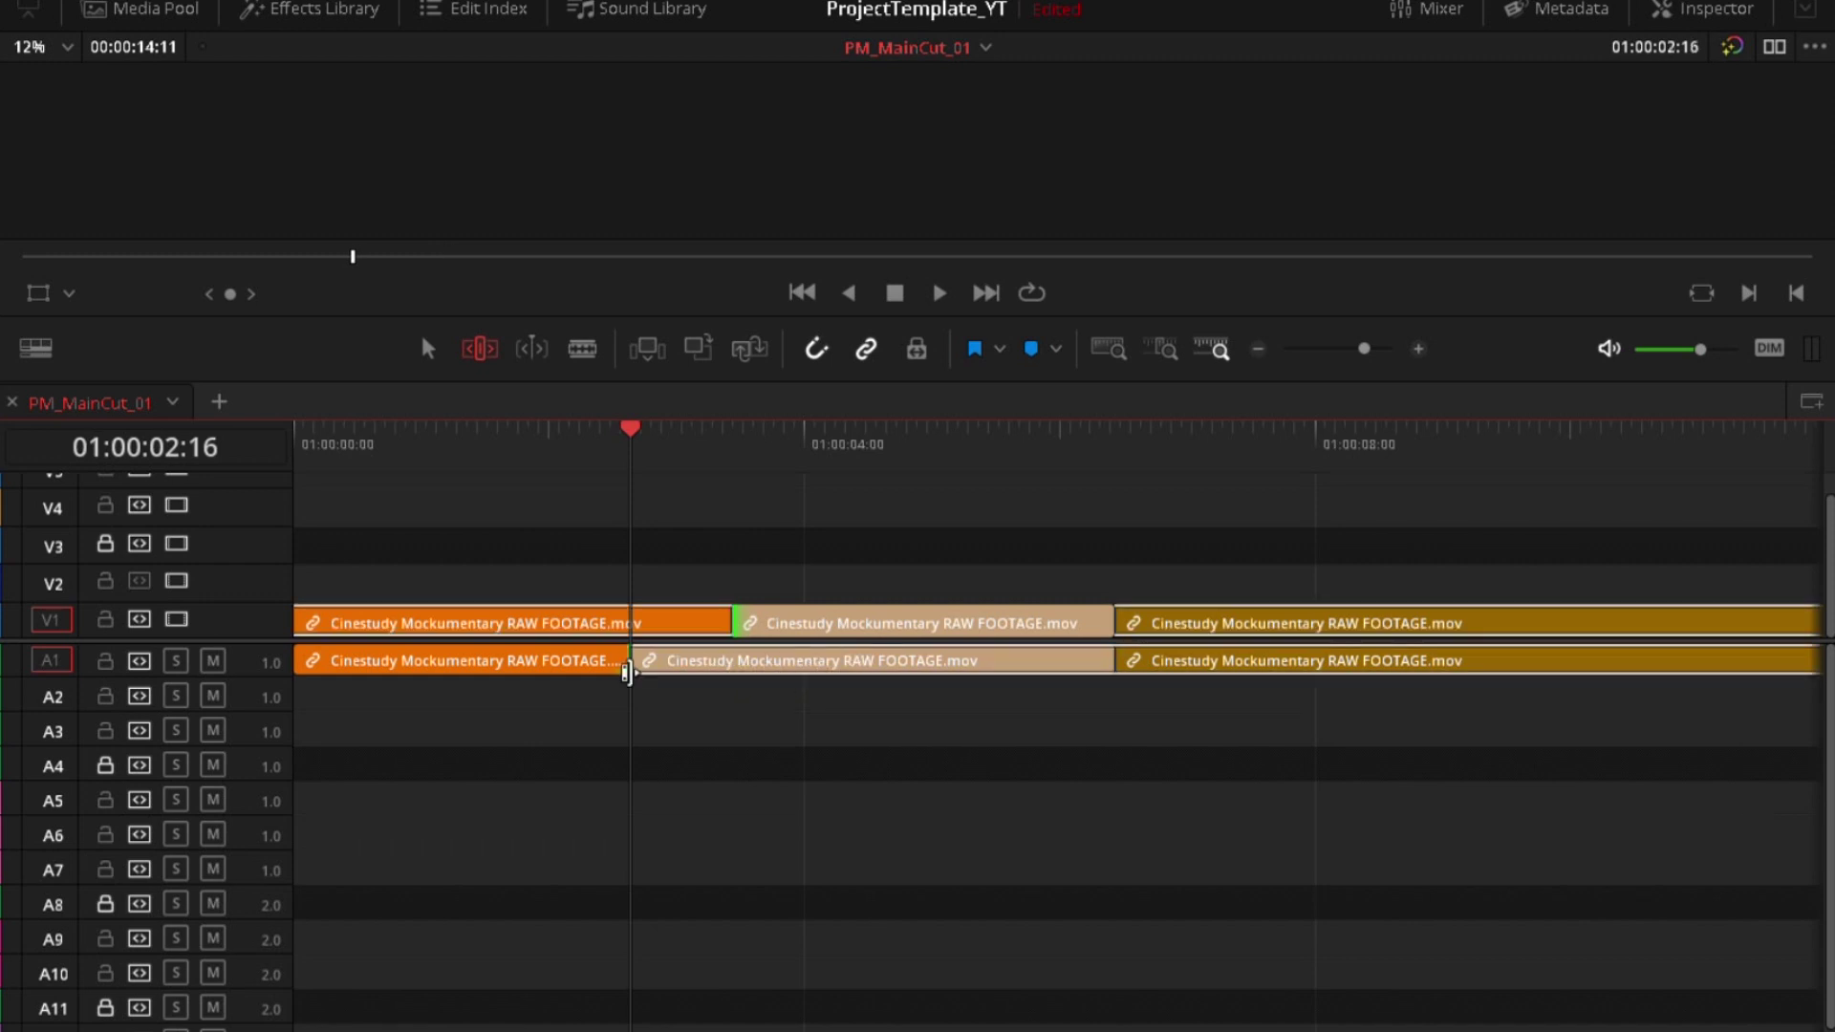
{"action": "left_click_drag", "start_coordinate": [627, 674], "coordinate": [912, 669]}
{"action": "key", "text": "ctrl+z"}
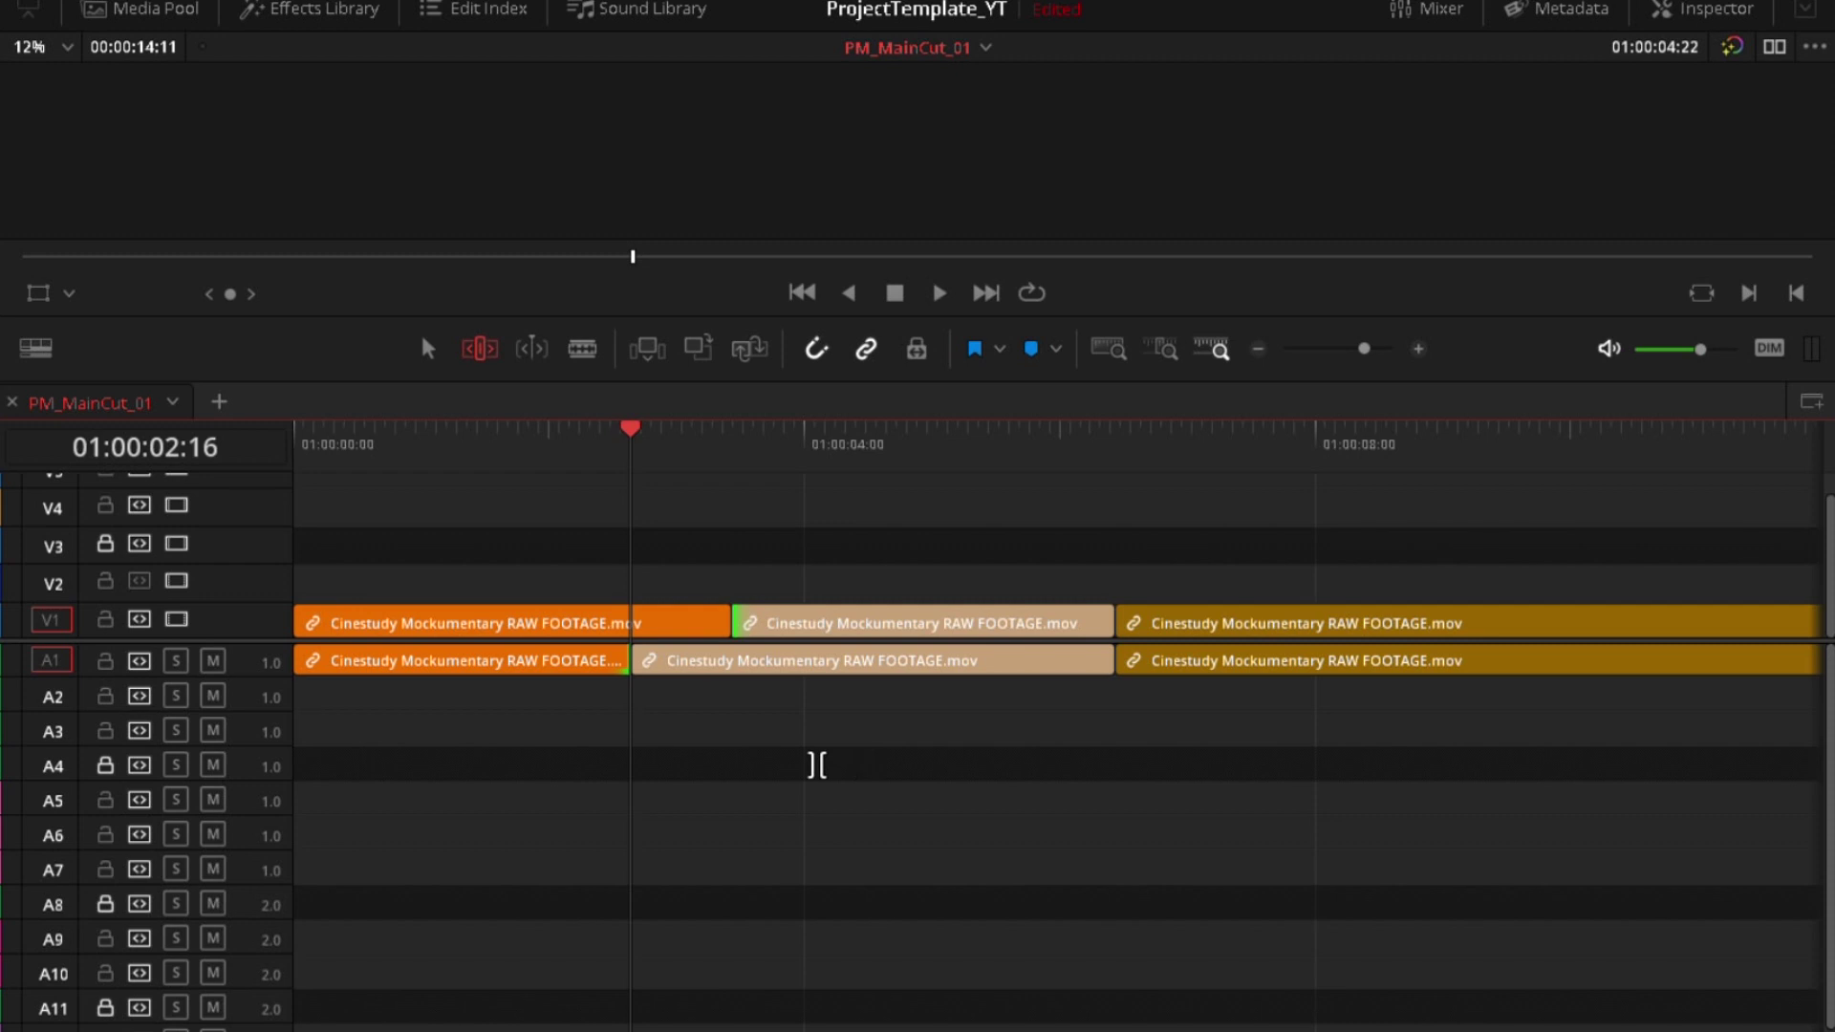
{"action": "left_click", "coordinate": [798, 777]}
Realign the A1 cut with the V1 cut between the first two clips.
{"action": "left_click", "coordinate": [647, 674]}
{"action": "left_click", "coordinate": [668, 737]}
{"action": "left_click_drag", "start_coordinate": [650, 686], "coordinate": [776, 737]}
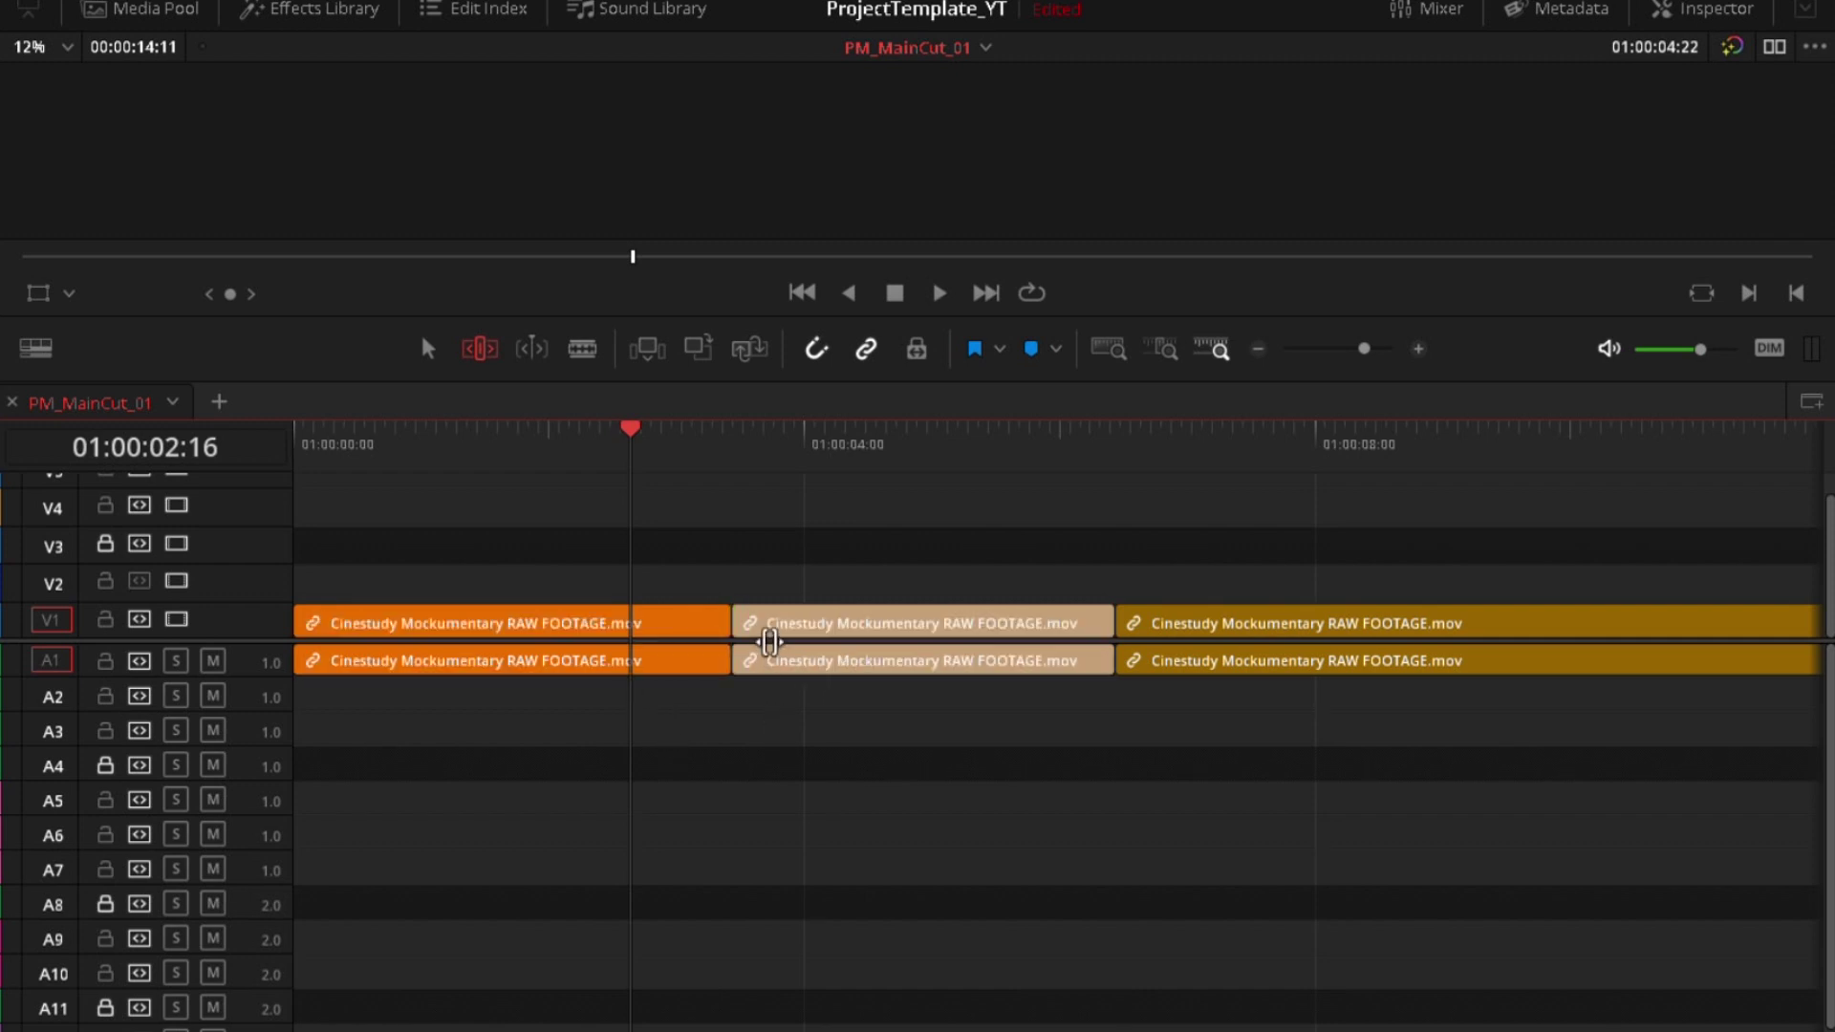
{"action": "left_click", "coordinate": [730, 638]}
{"action": "mouse_move", "coordinate": [715, 638]}
{"action": "left_mouse_down"}
{"action": "mouse_move", "coordinate": [656, 639]}
{"action": "mouse_move", "coordinate": [731, 638]}
{"action": "left_mouse_up"}
{"action": "left_click", "coordinate": [790, 734]}
Extend the first clip's cut to the playhead at 01:00:05:07 with Extend Edit.
{"action": "left_click", "coordinate": [752, 638]}
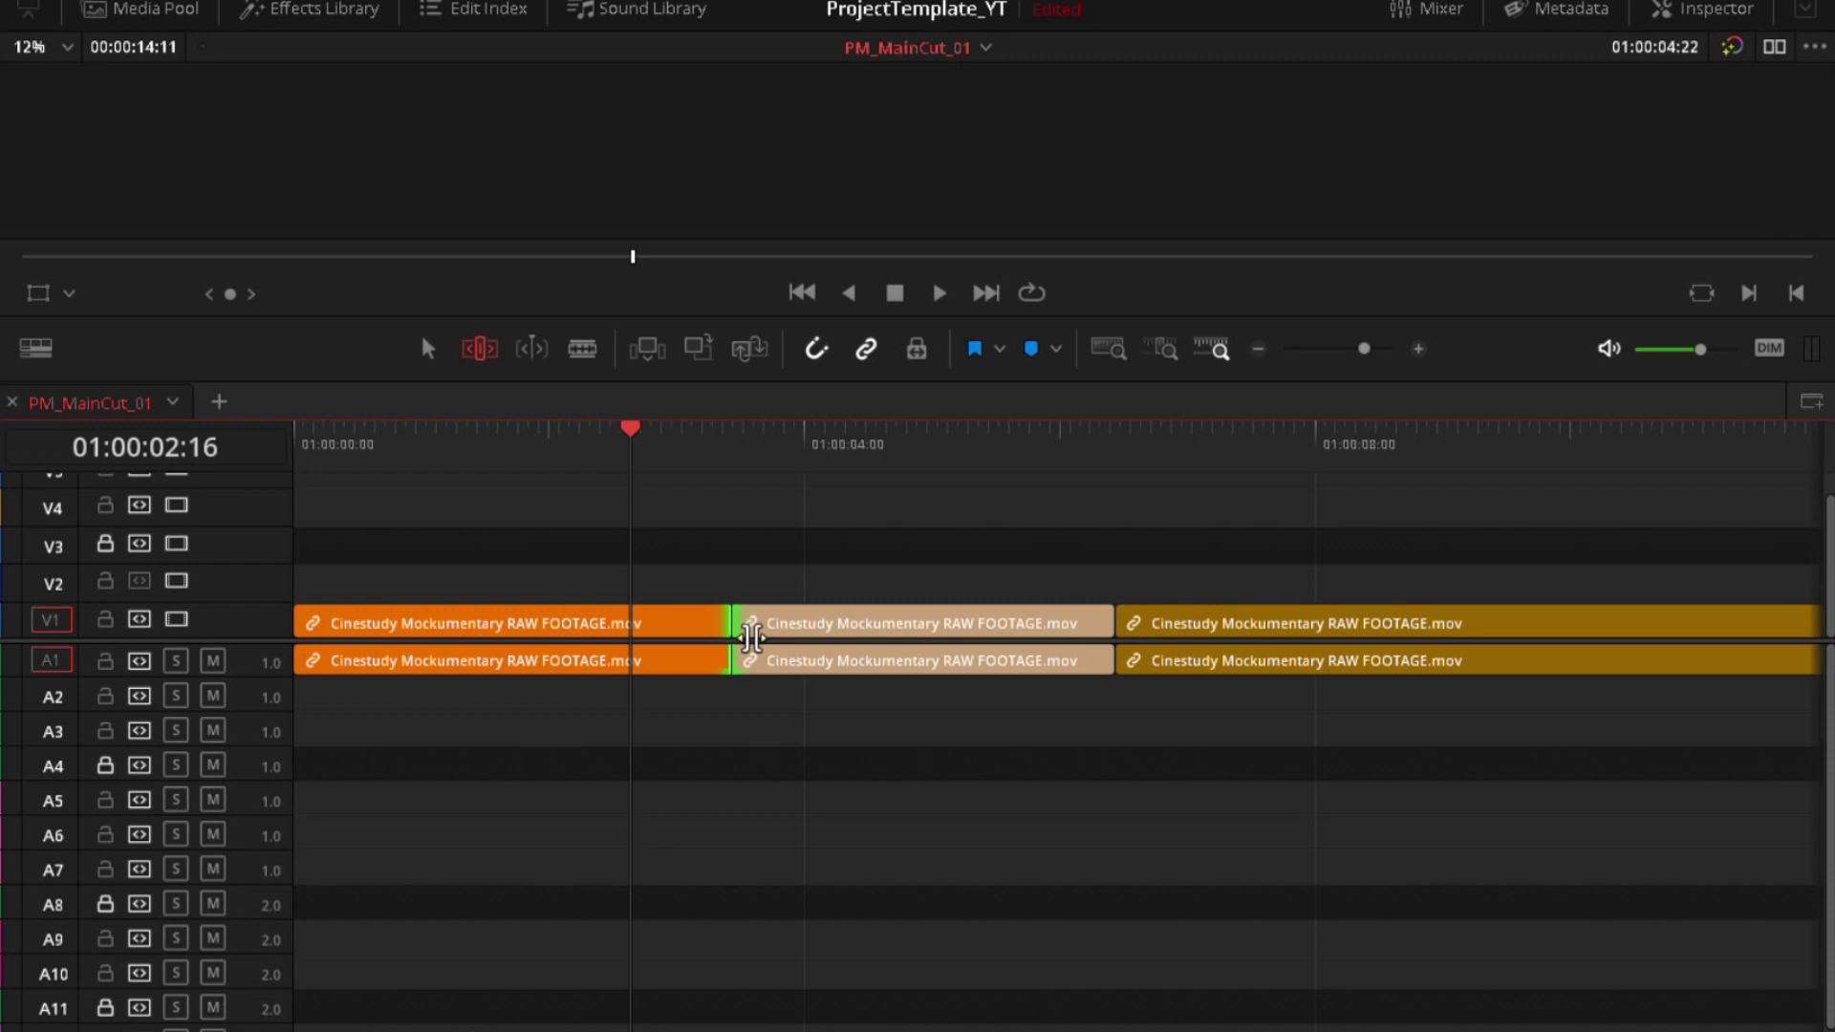
{"action": "key", "text": "e"}
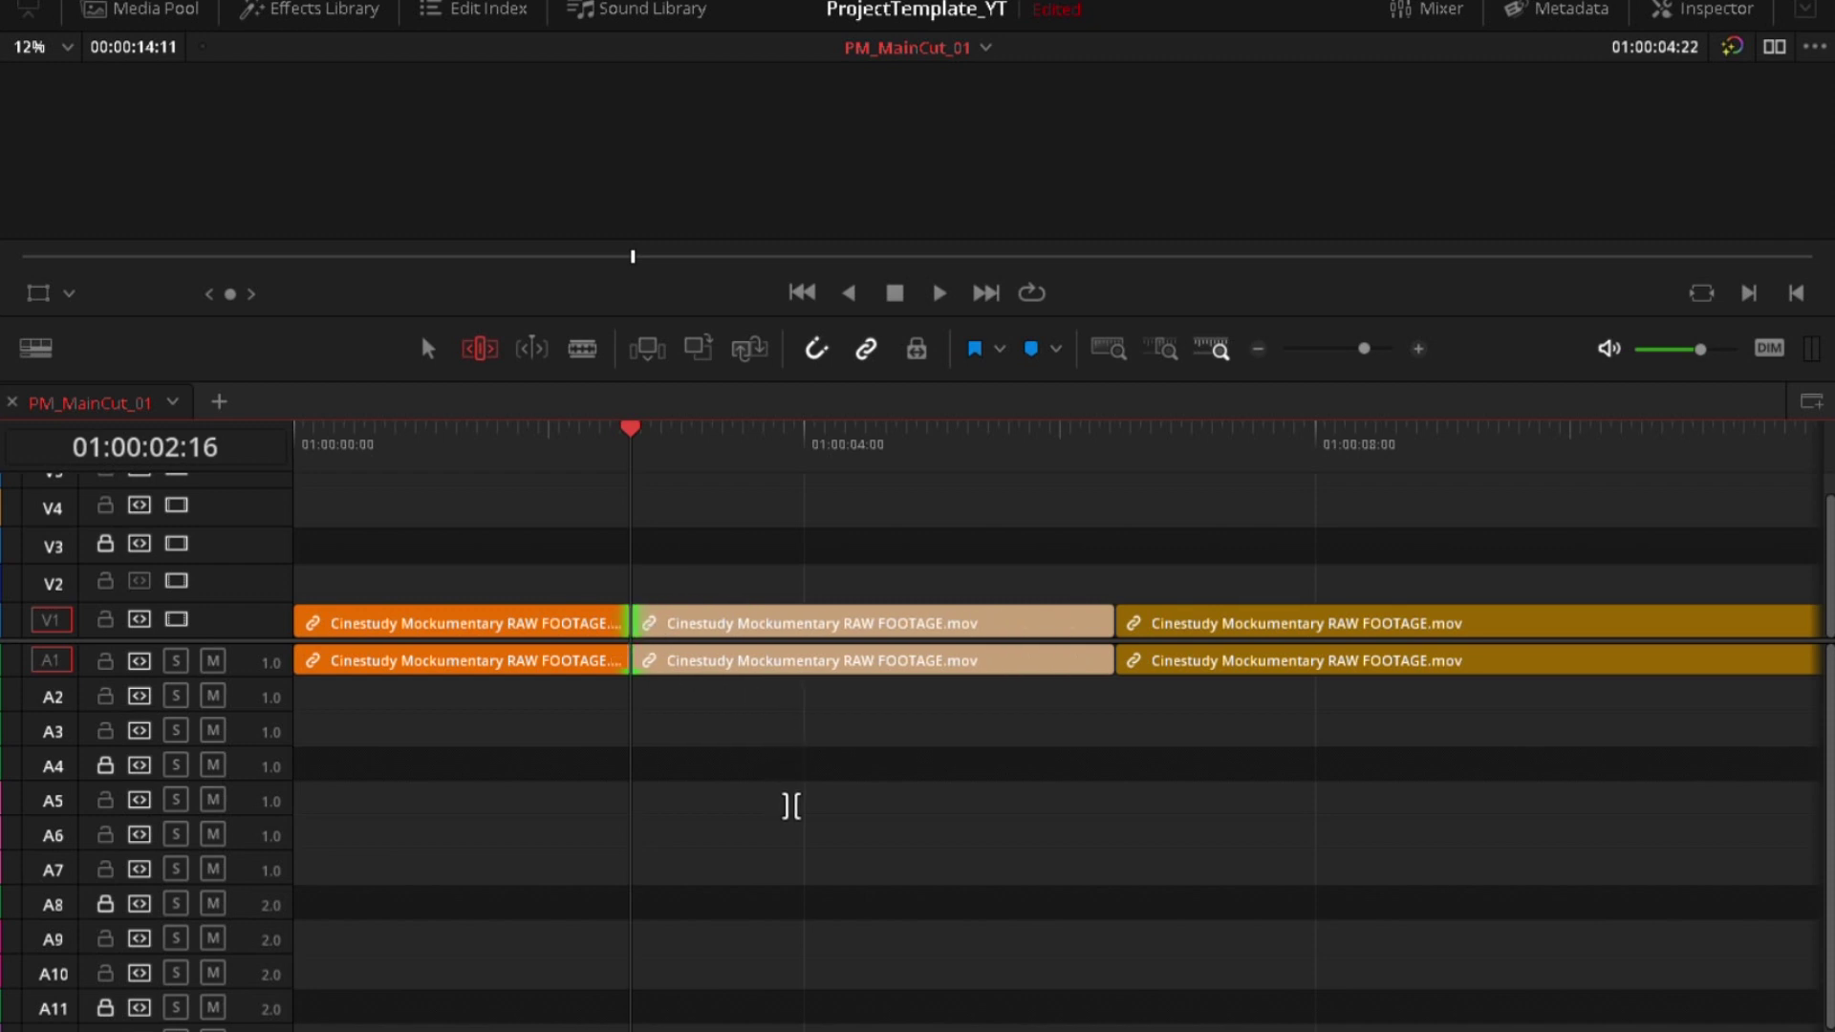
{"action": "left_click", "coordinate": [791, 805]}
{"action": "left_click", "coordinate": [968, 442]}
{"action": "left_click", "coordinate": [630, 638]}
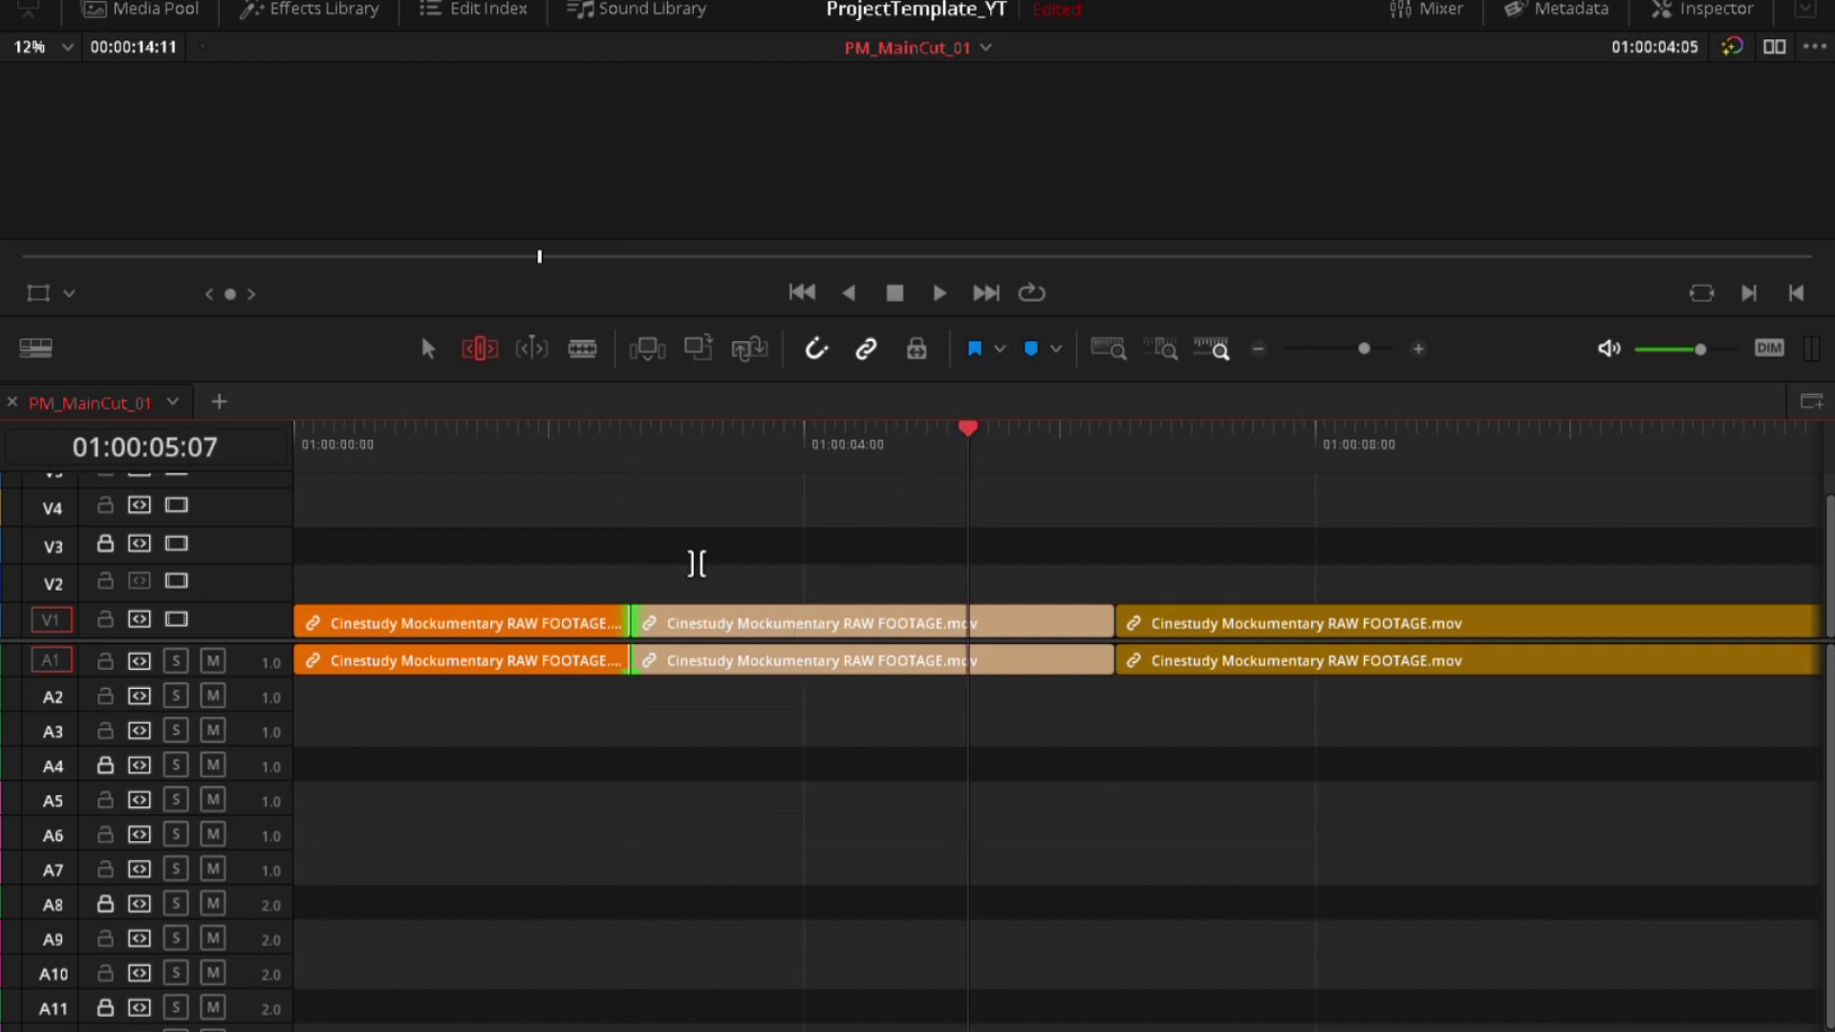
{"action": "key", "text": "e"}
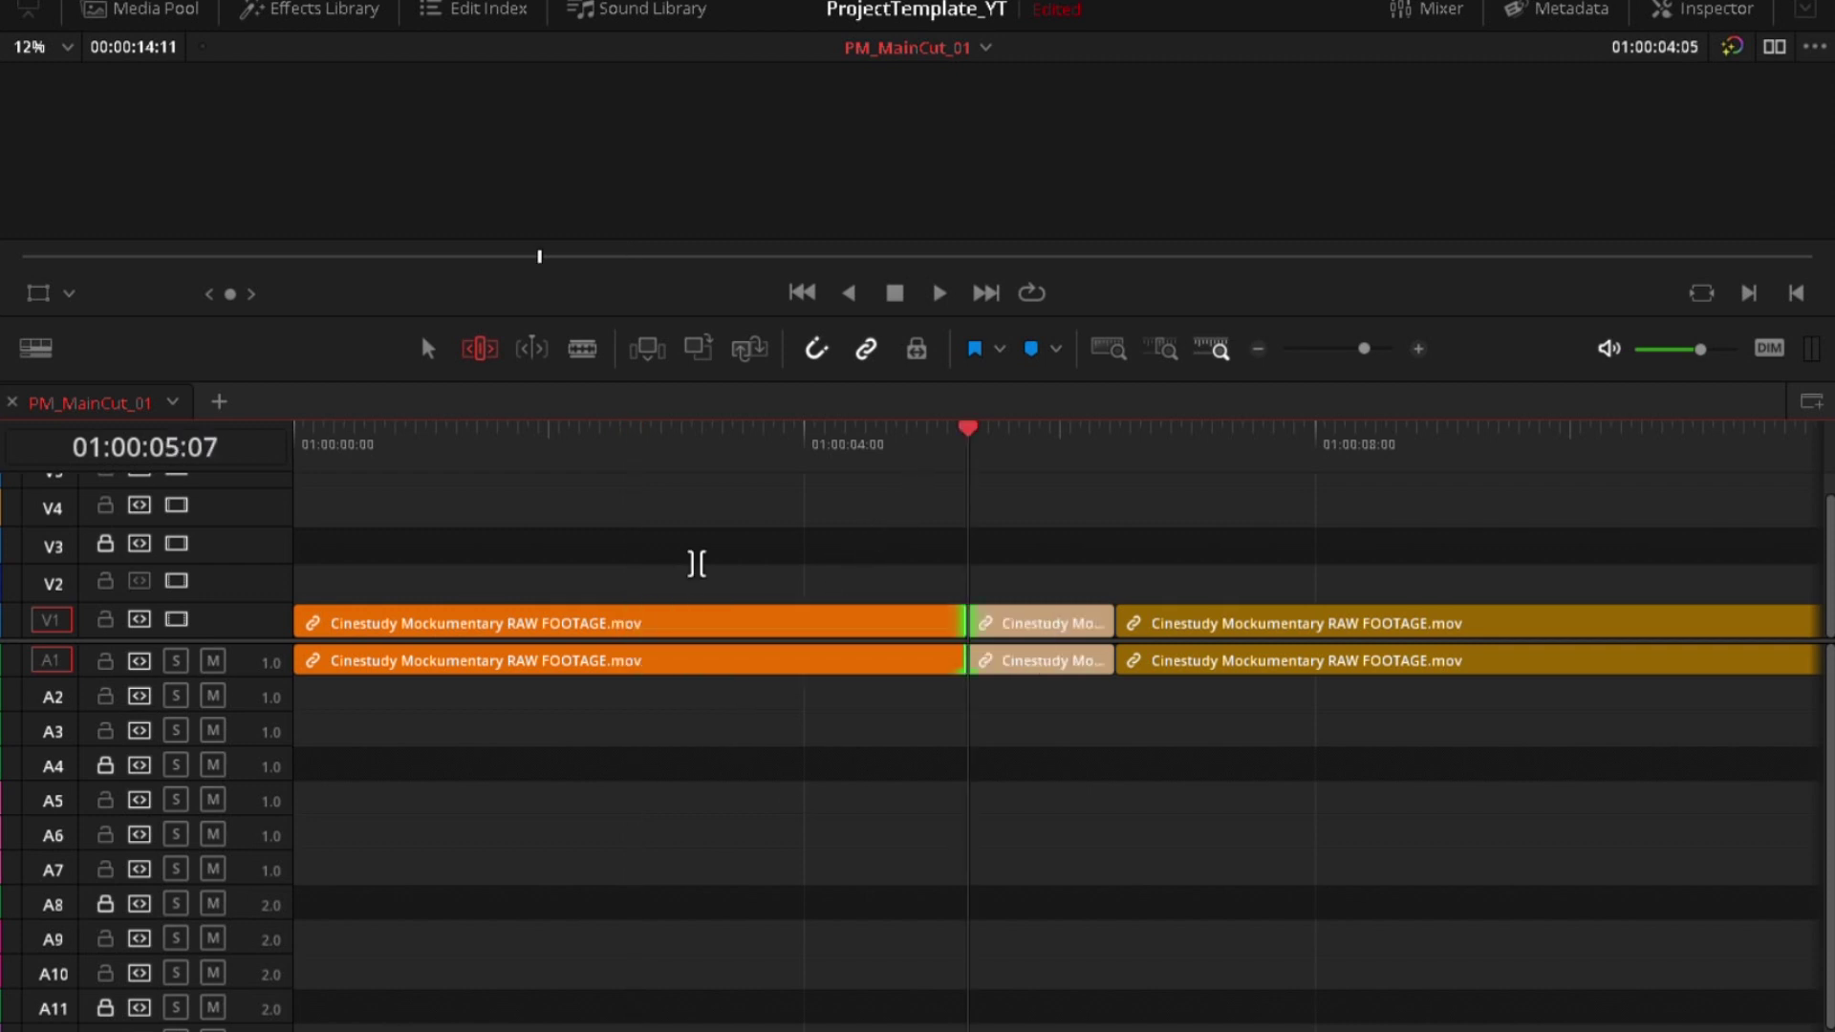